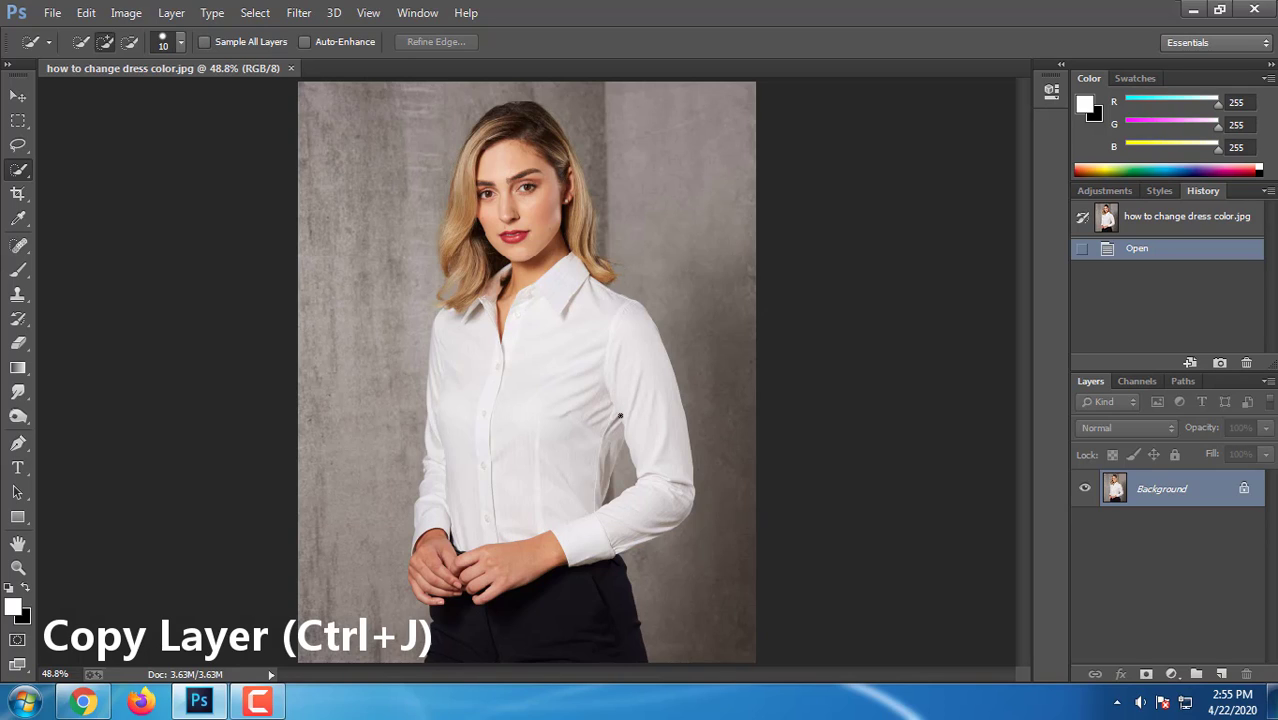
Duplicate the Background layer and select the white shirt on the copy, including the inner collar, with the Quick Selection tool.
key(ctrl+j)
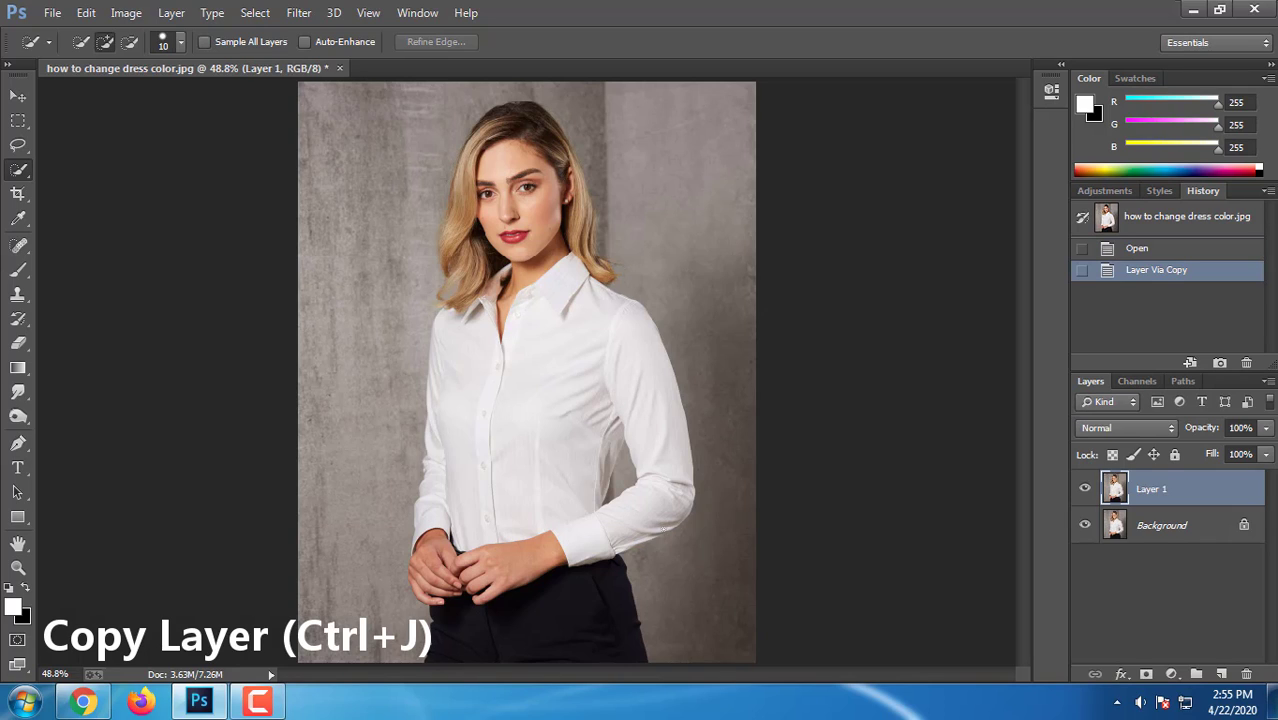
right_click(34, 165)
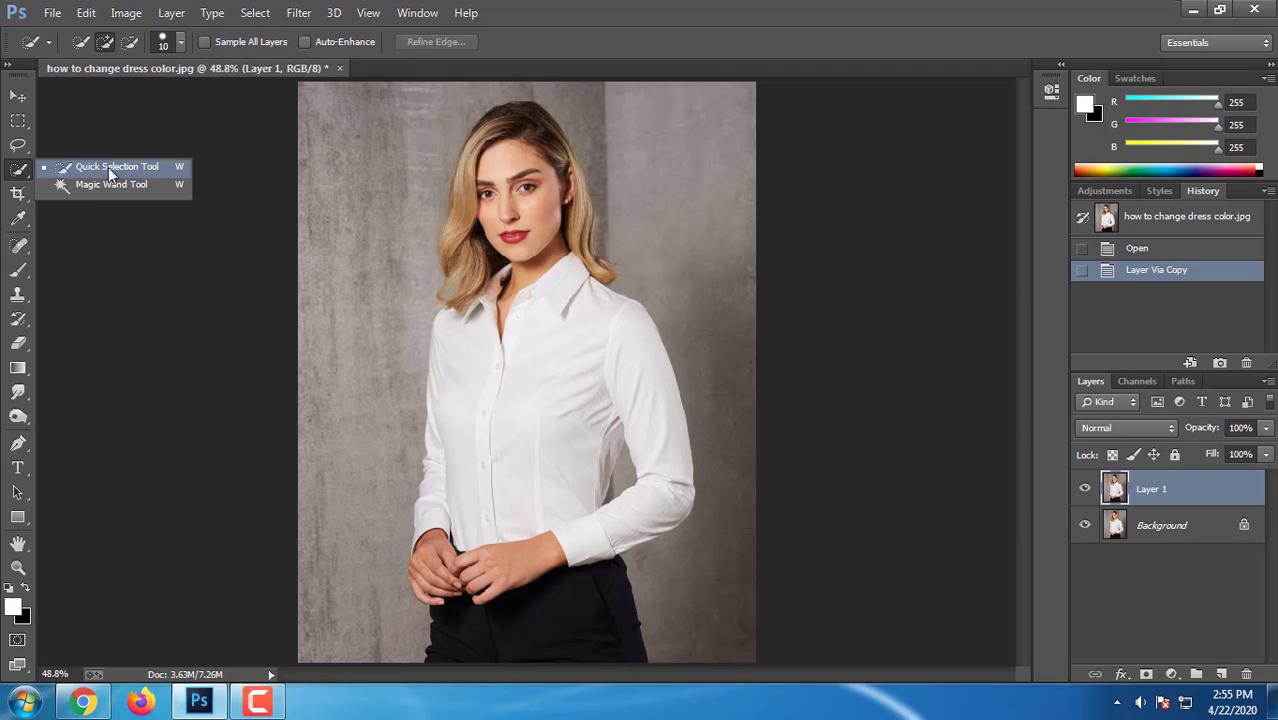
click(158, 172)
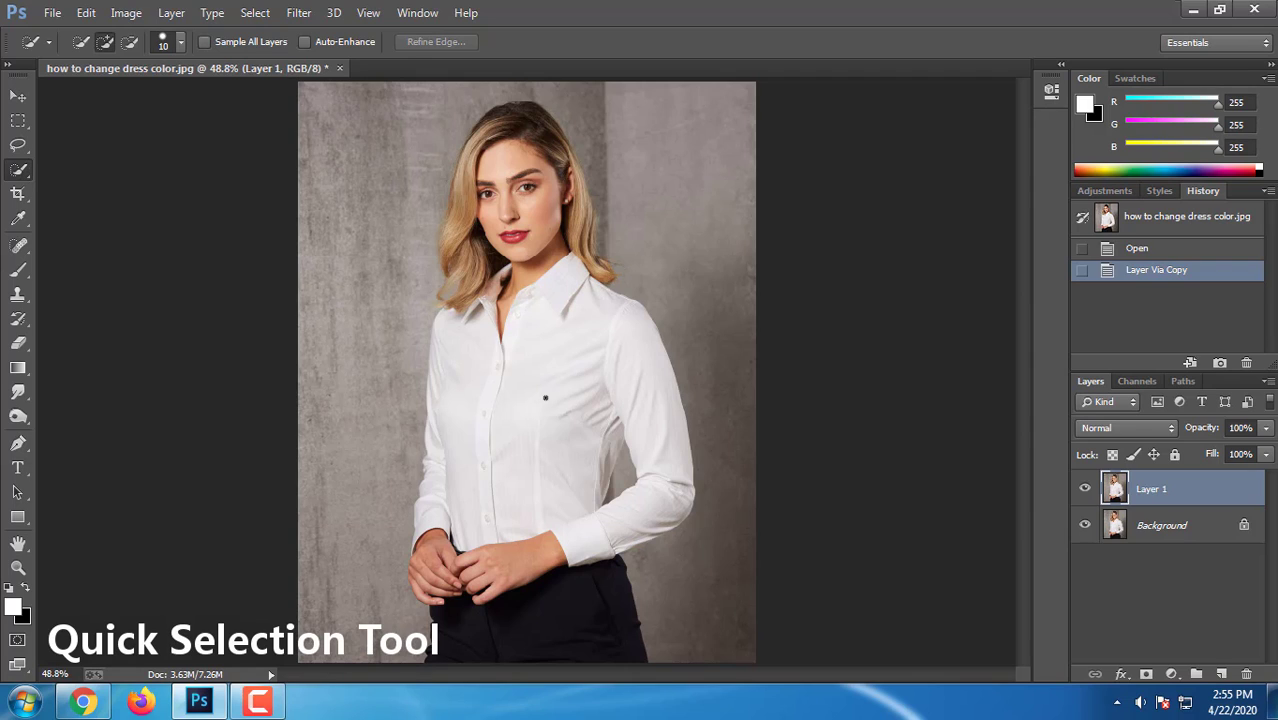
drag(581, 317, 550, 400)
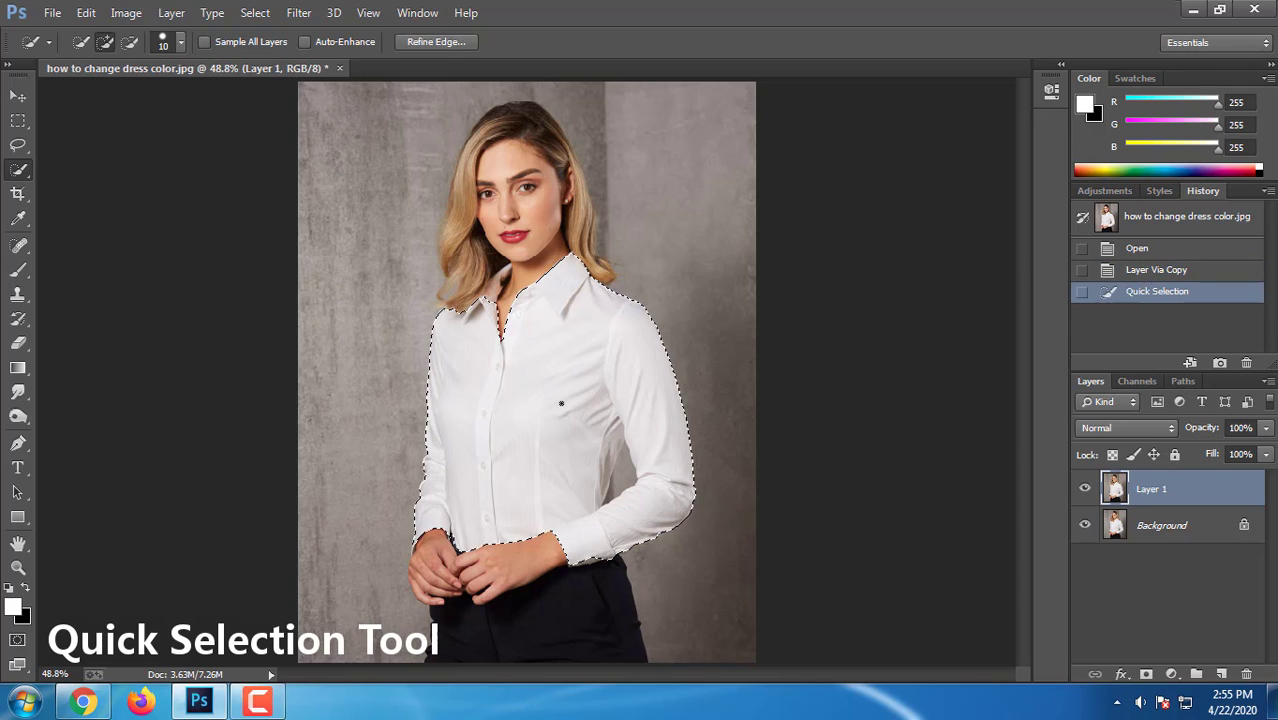
scroll(574, 337, up, 2)
scroll(576, 337, up, 3)
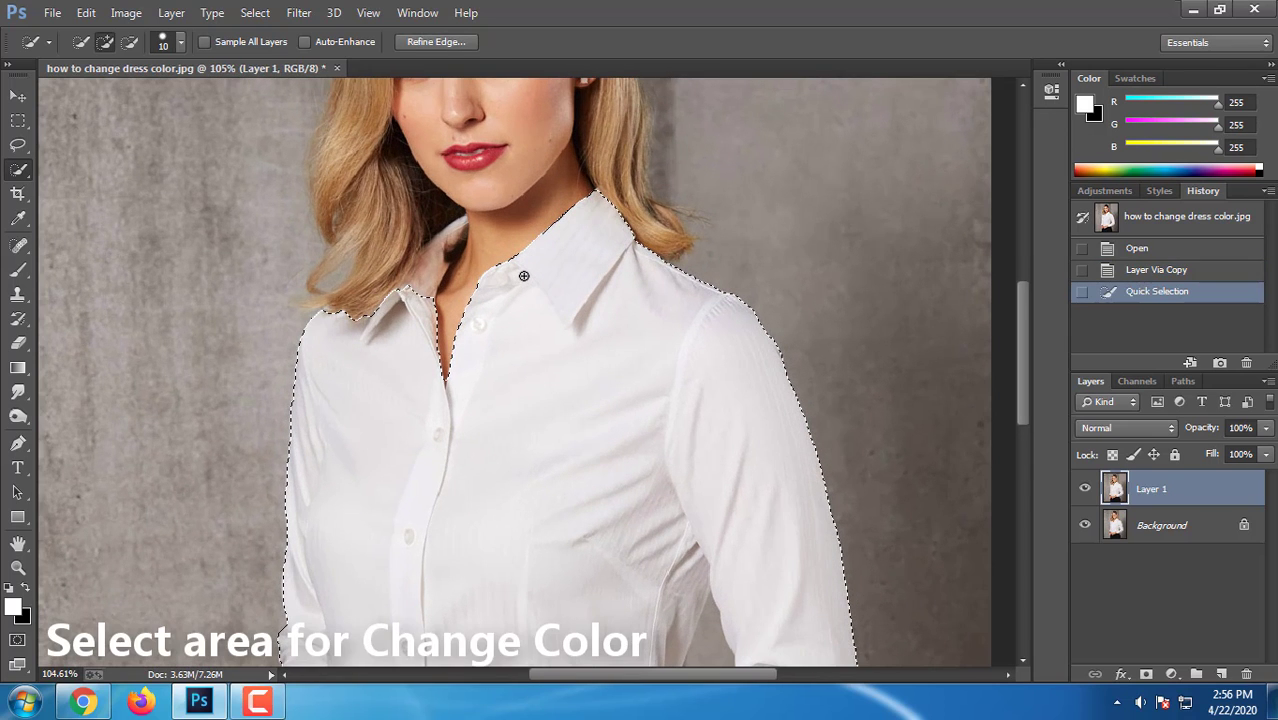
click(416, 283)
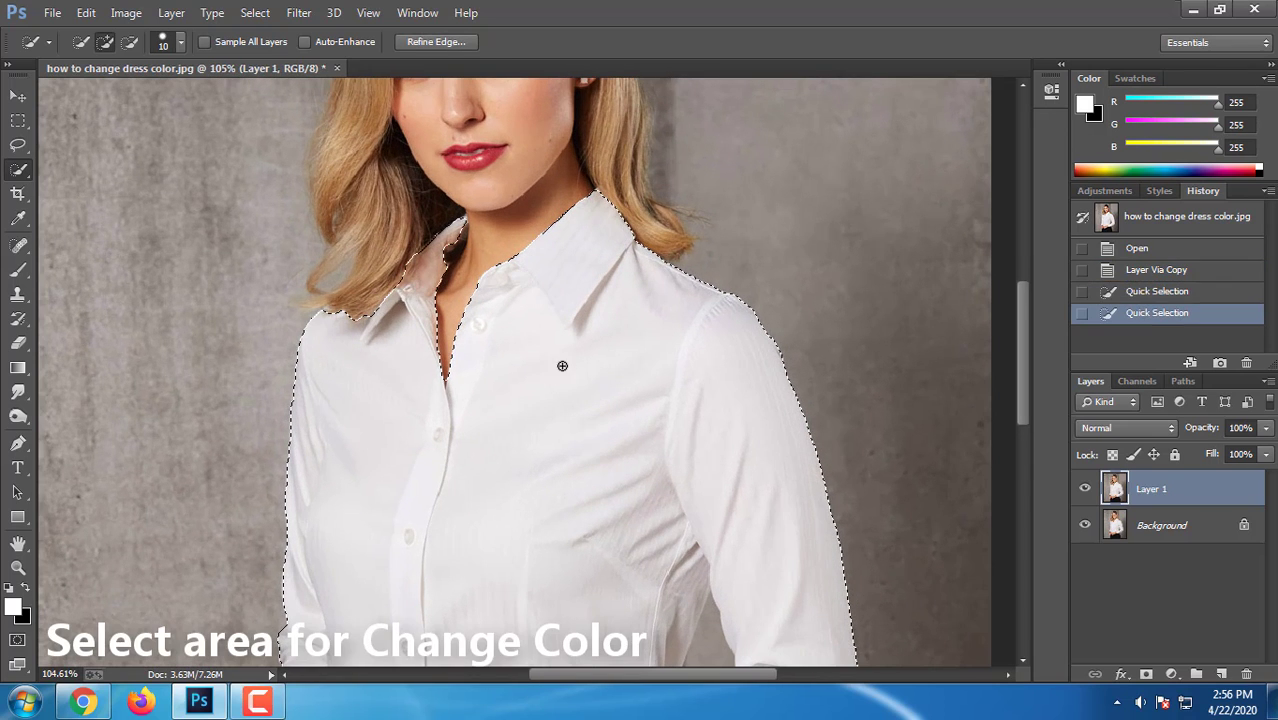
Subtract the background gap between the bent arm and the torso from the shirt selection.
scroll(730, 464, down, 1)
drag(1023, 333, 1030, 397)
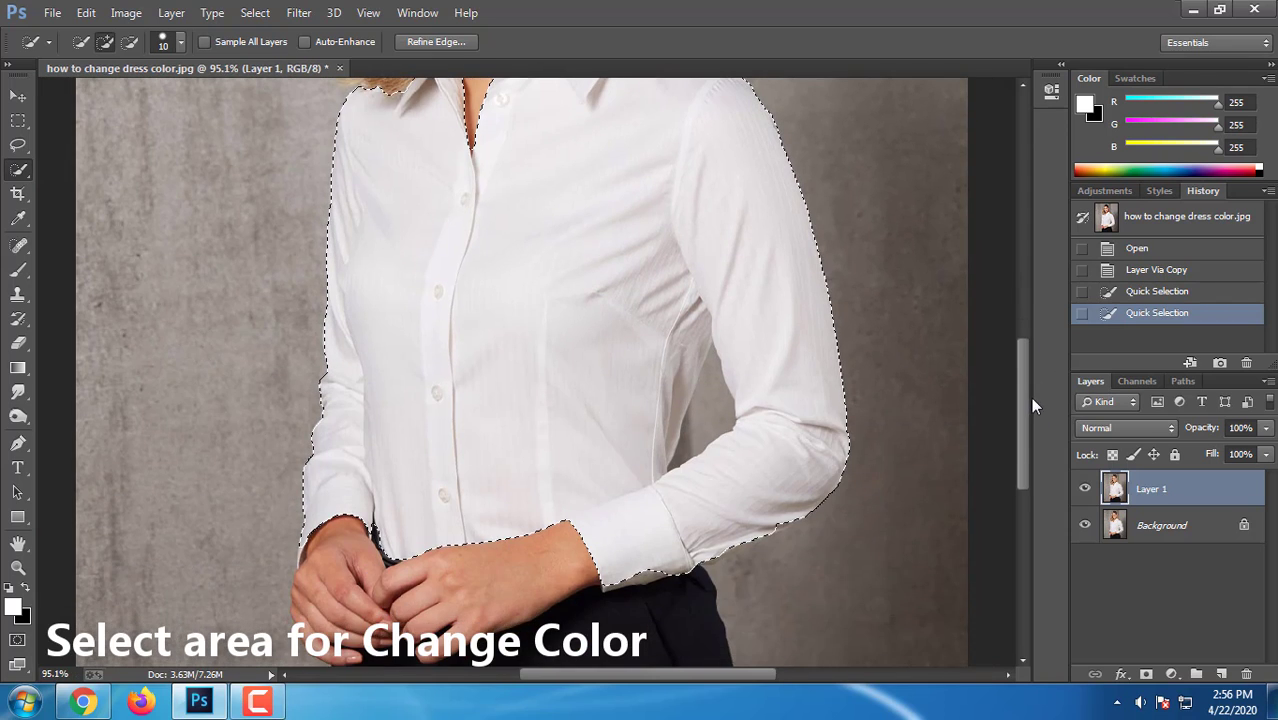
scroll(699, 416, up, 2)
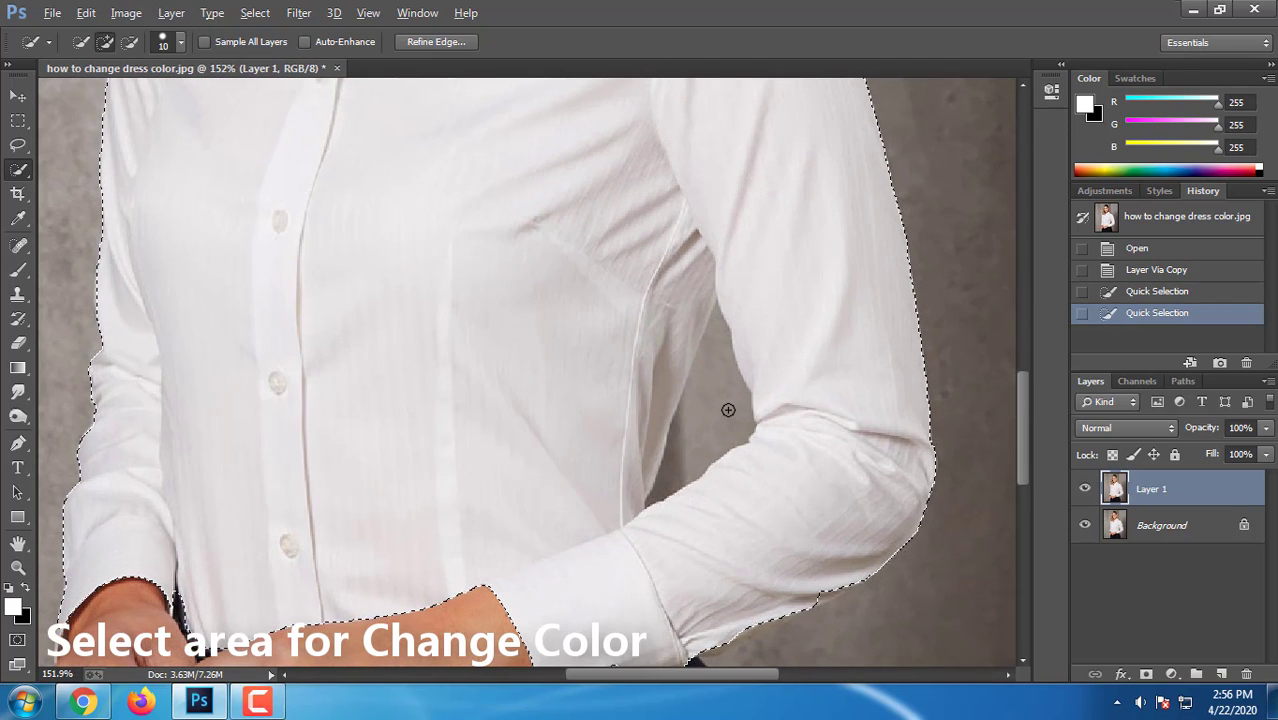
key(alt)
alt+click(711, 410)
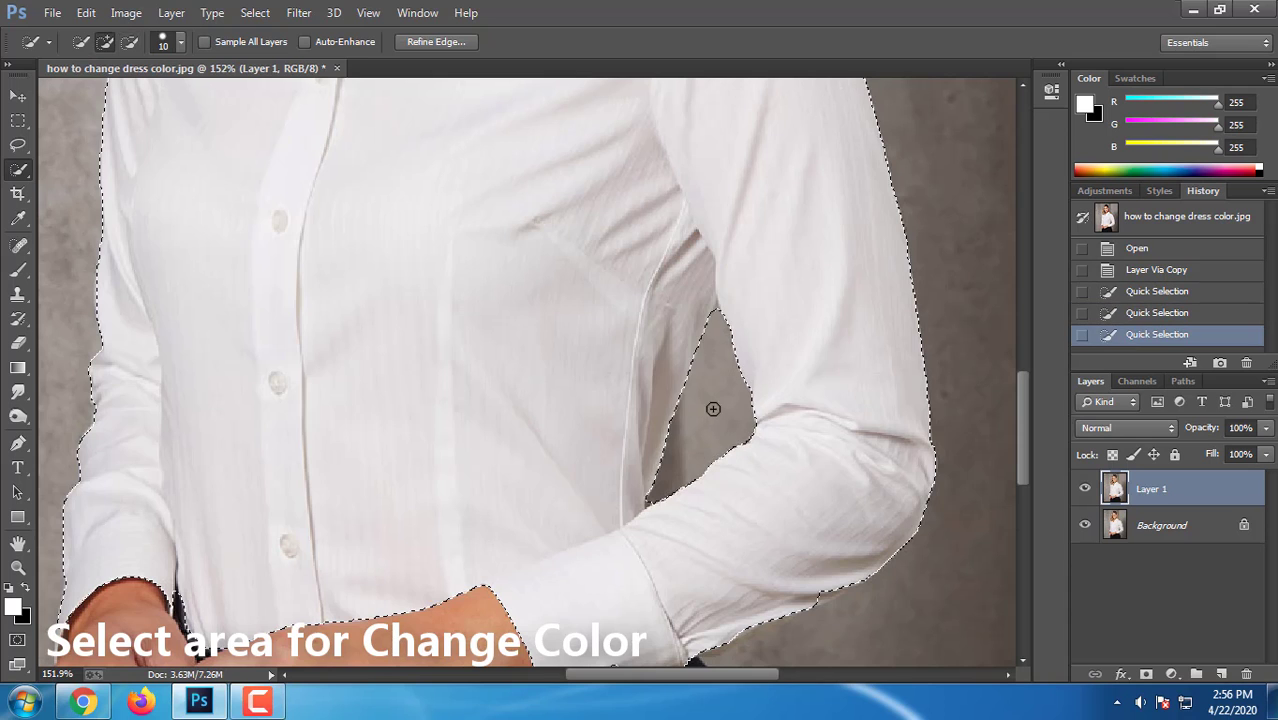
scroll(715, 390, down, 3)
scroll(717, 376, down, 2)
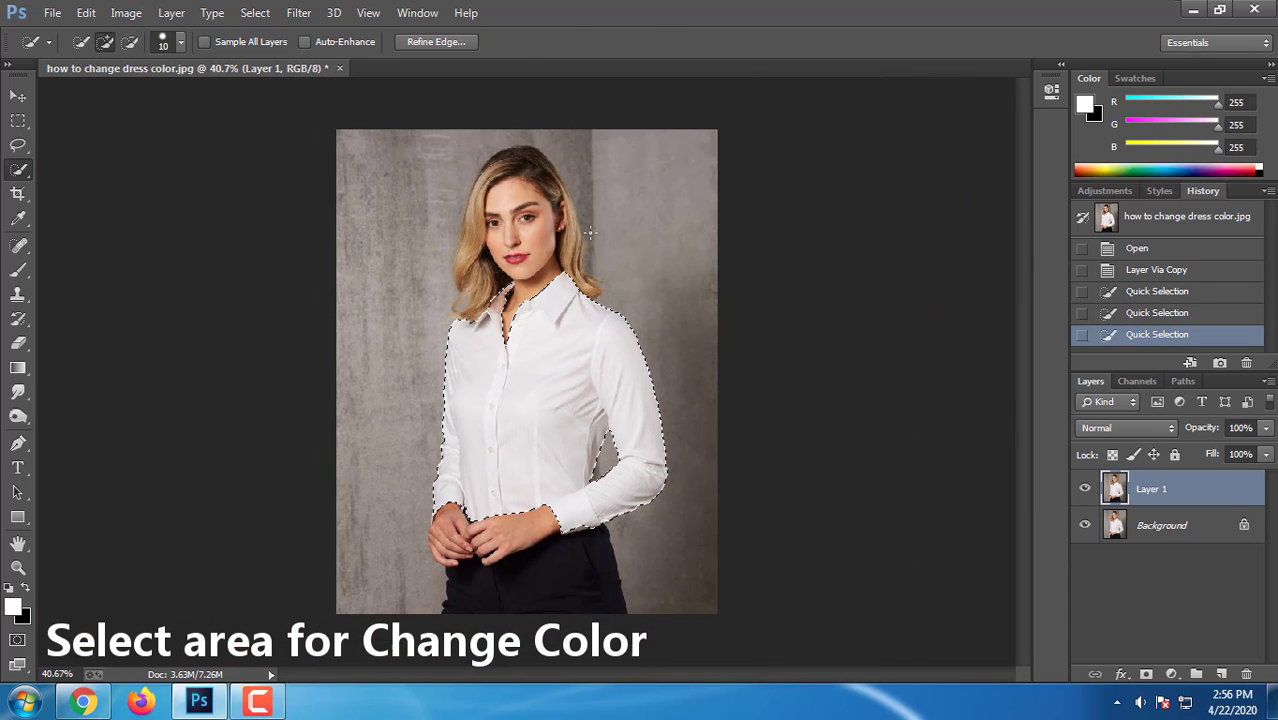
scroll(590, 233, down, 2)
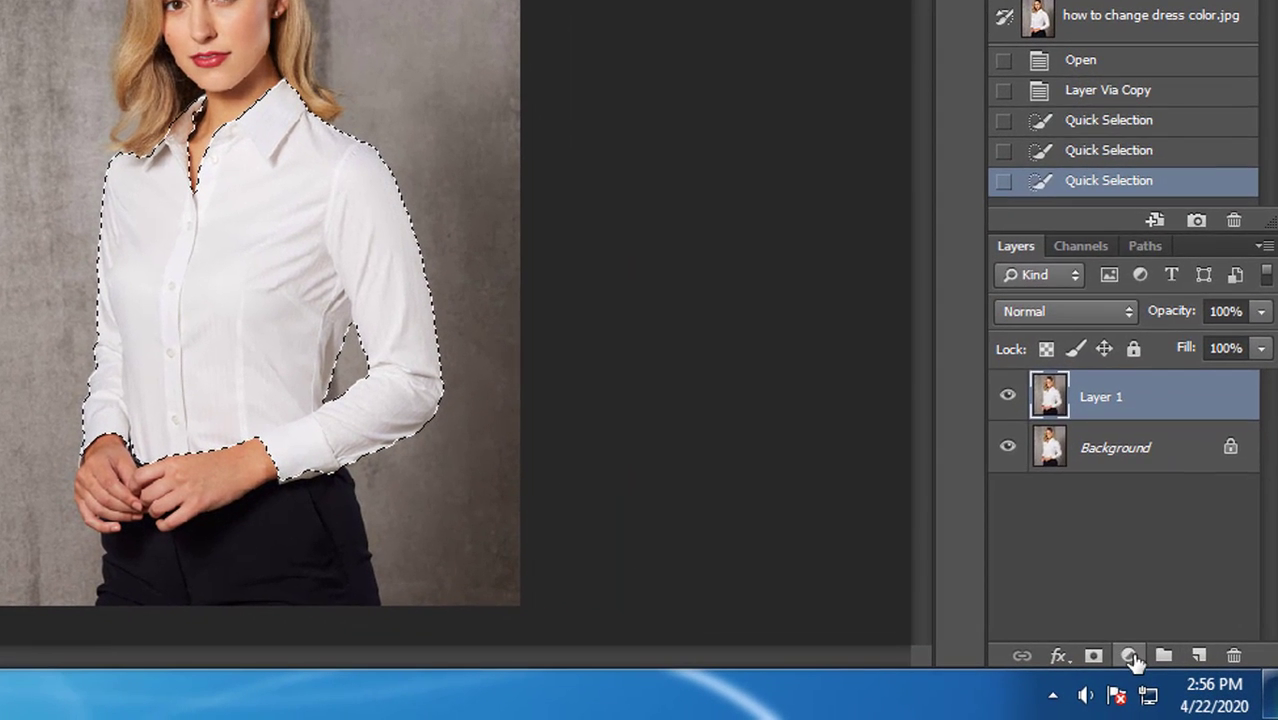
Add a Solid Color fill layer over the selected shirt in blue #4f7cfa.
click(1171, 675)
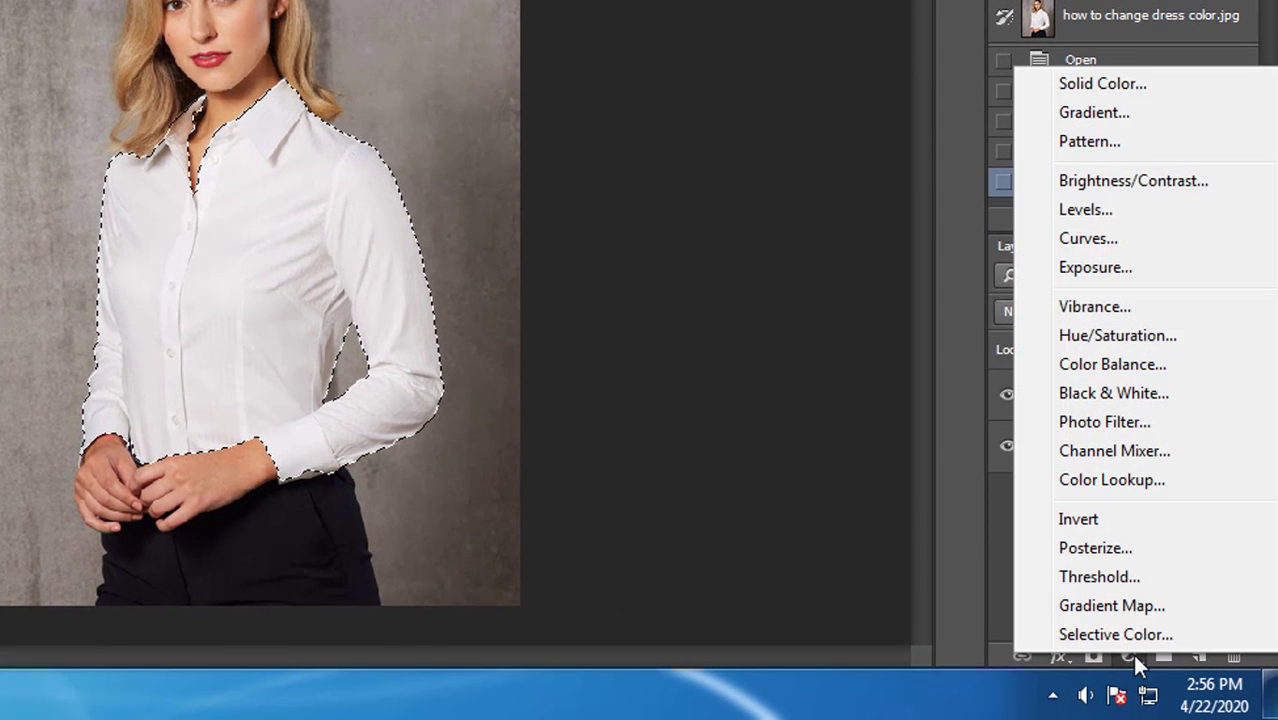
click(1149, 84)
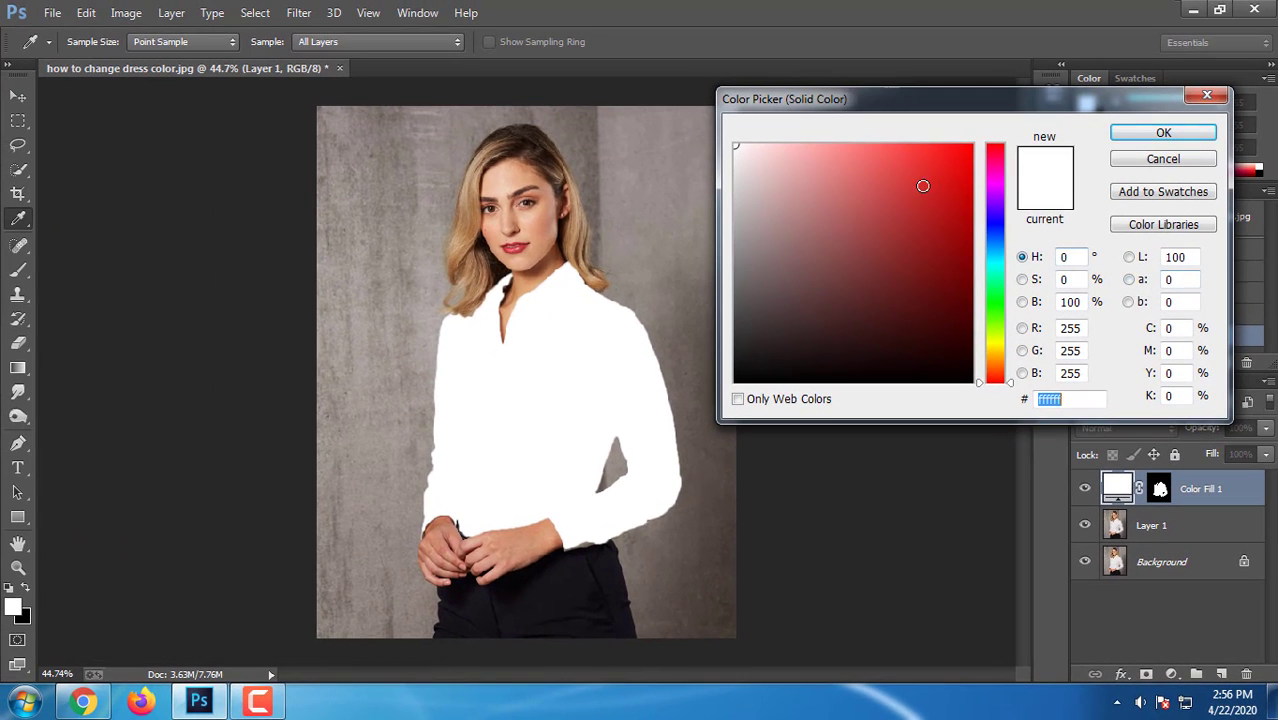
drag(879, 151, 890, 145)
drag(996, 260, 998, 234)
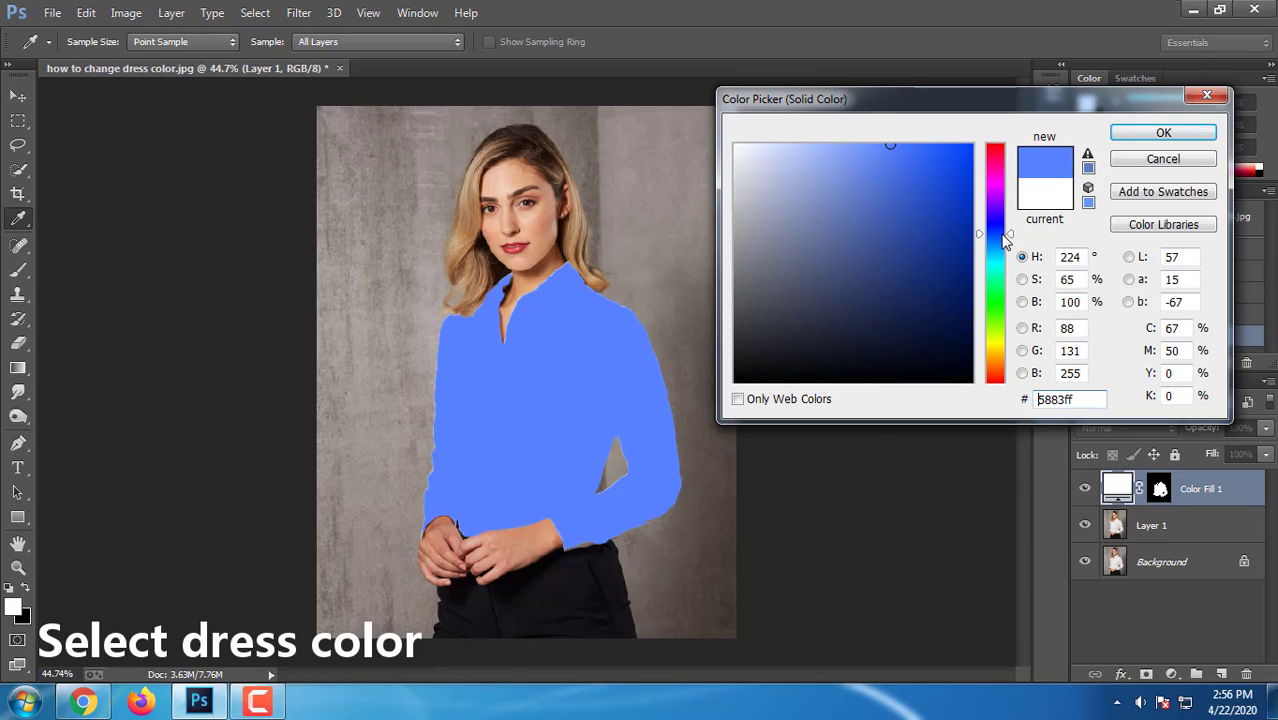
click(897, 149)
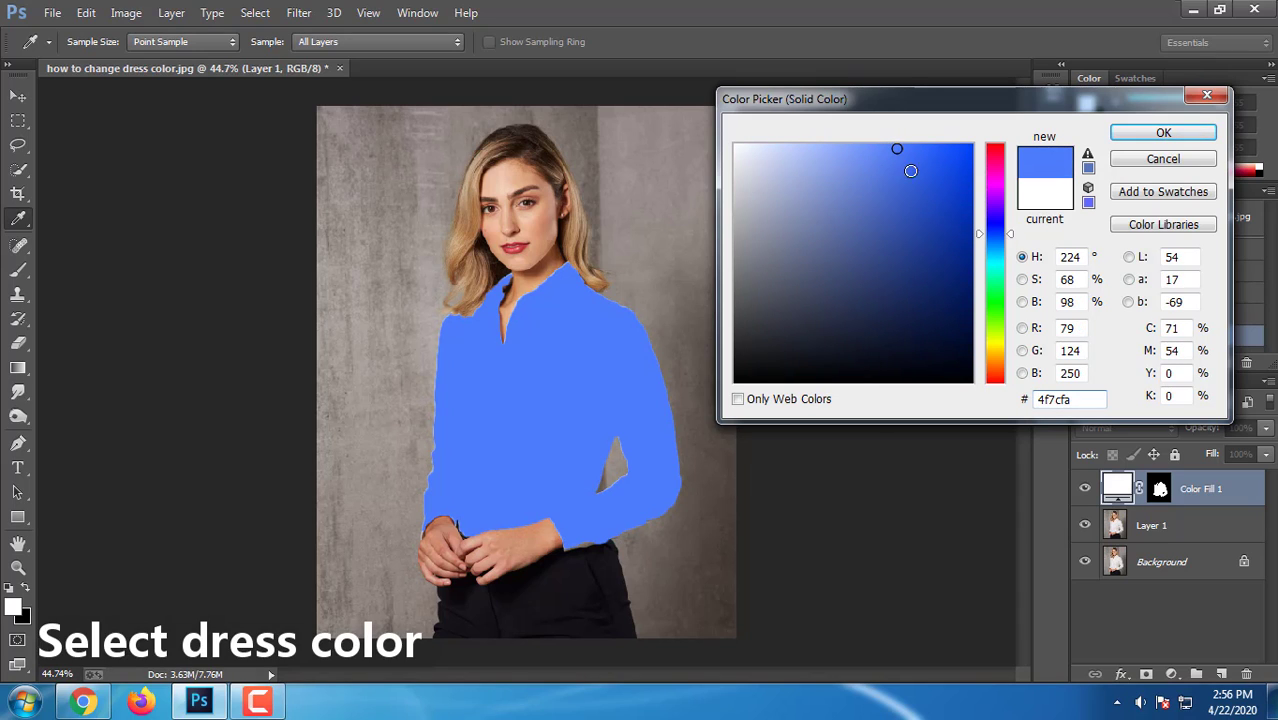
click(1146, 136)
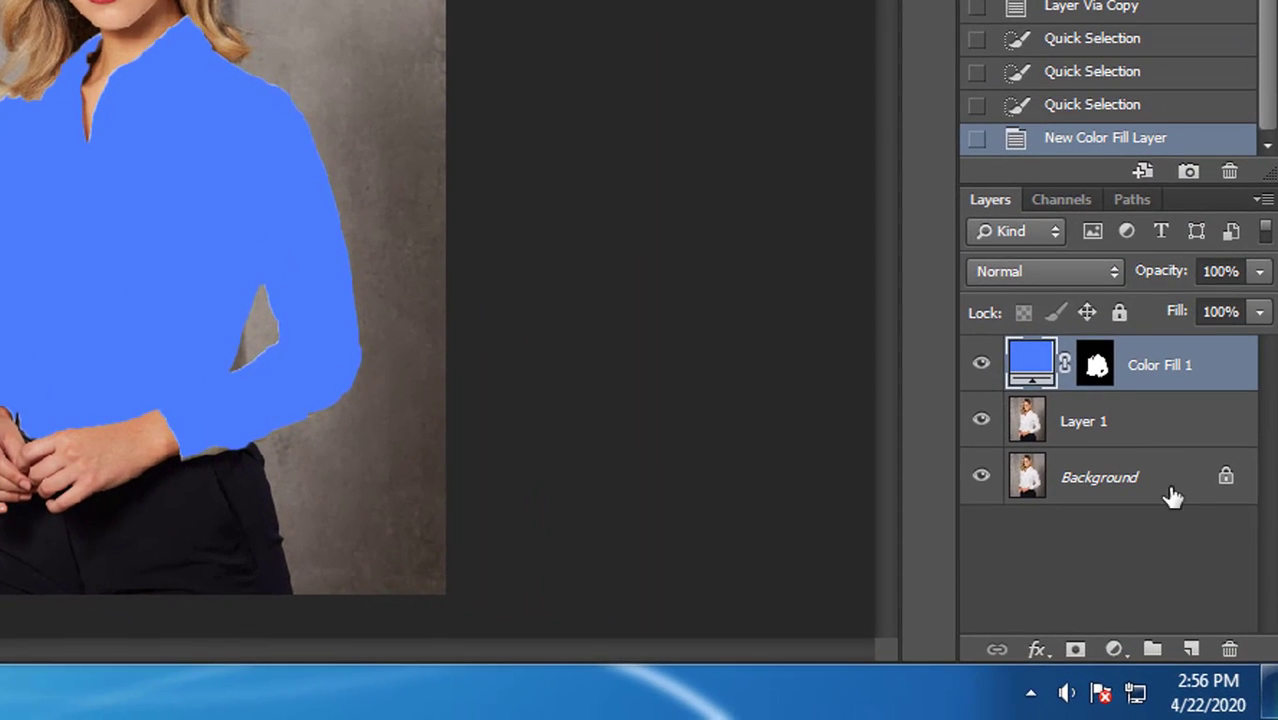
Add a Curves adjustment layer above the blue fill layer, leaving its curve at the default.
click(1116, 651)
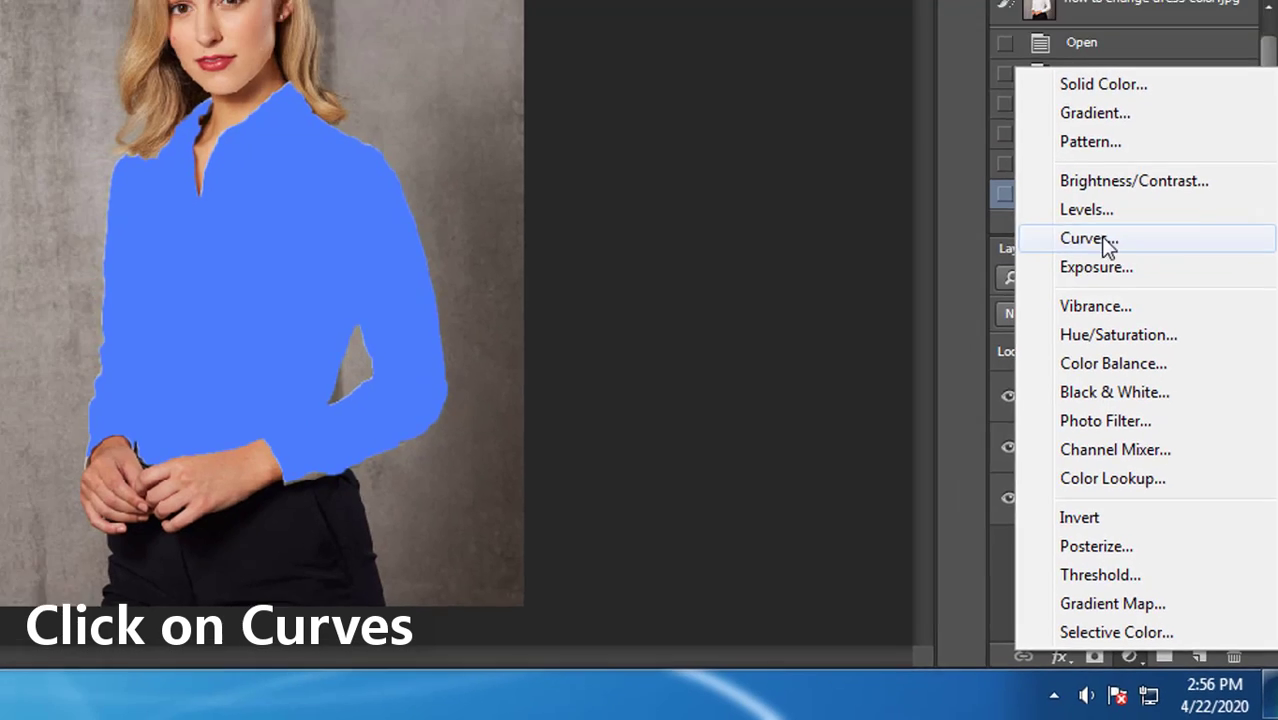
click(1024, 190)
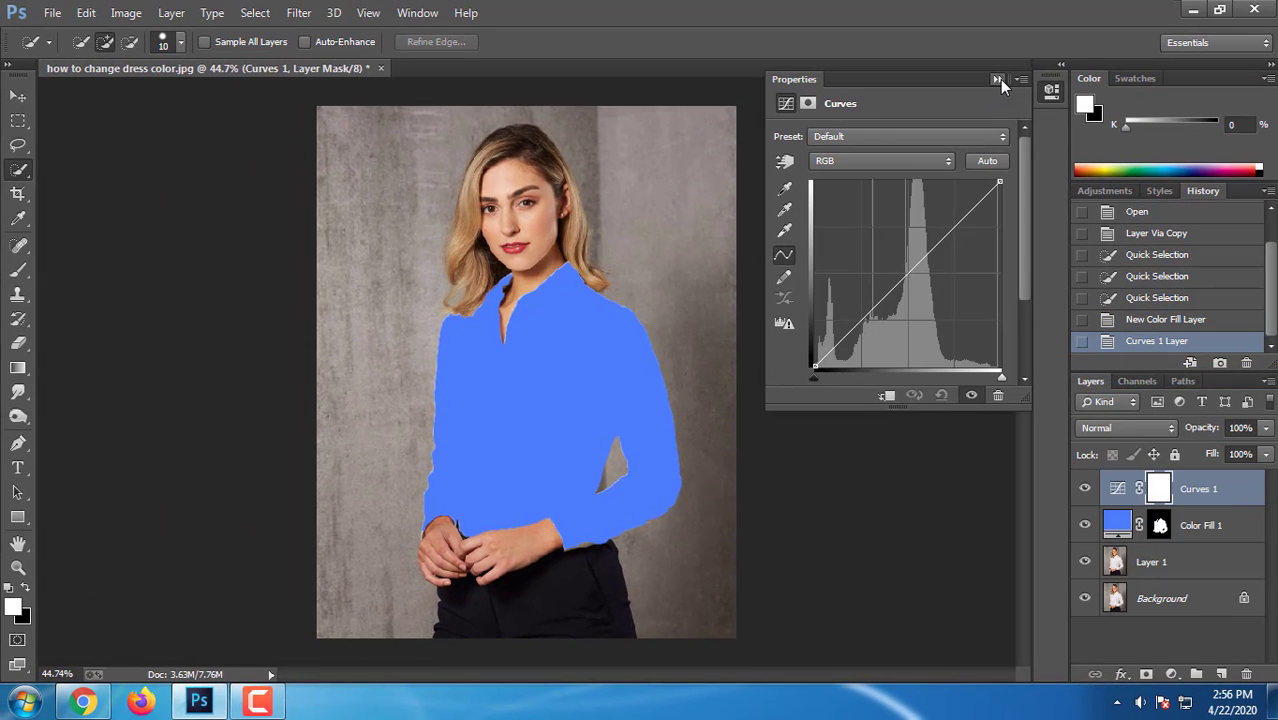
click(998, 79)
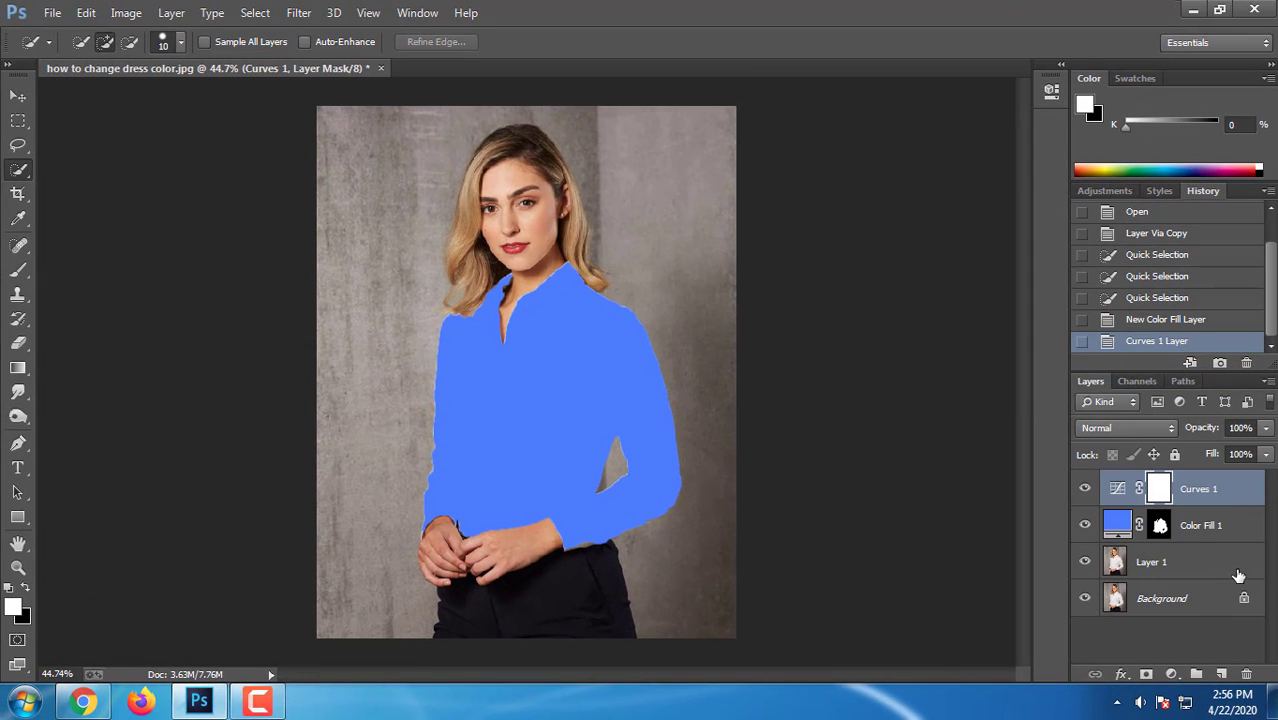
Group the Curves and color fill layers into a new group with the default settings.
ctrl+click(1197, 535)
right_click(1197, 533)
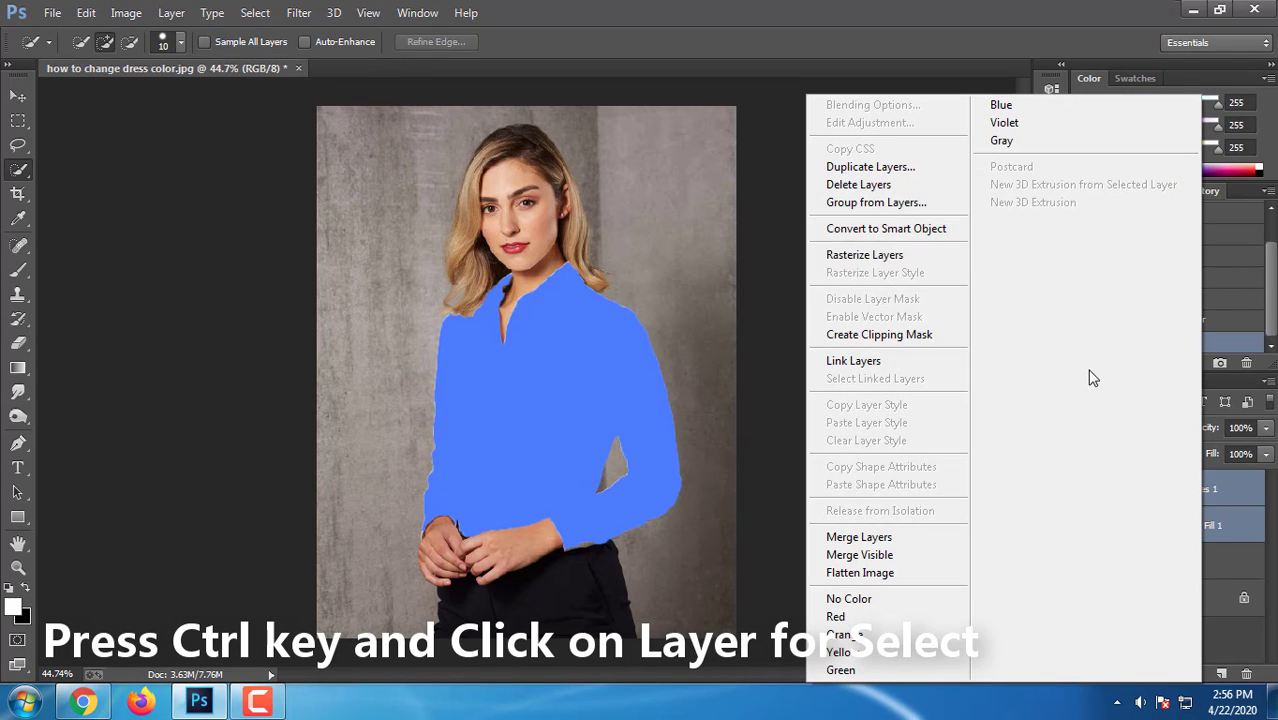
click(906, 202)
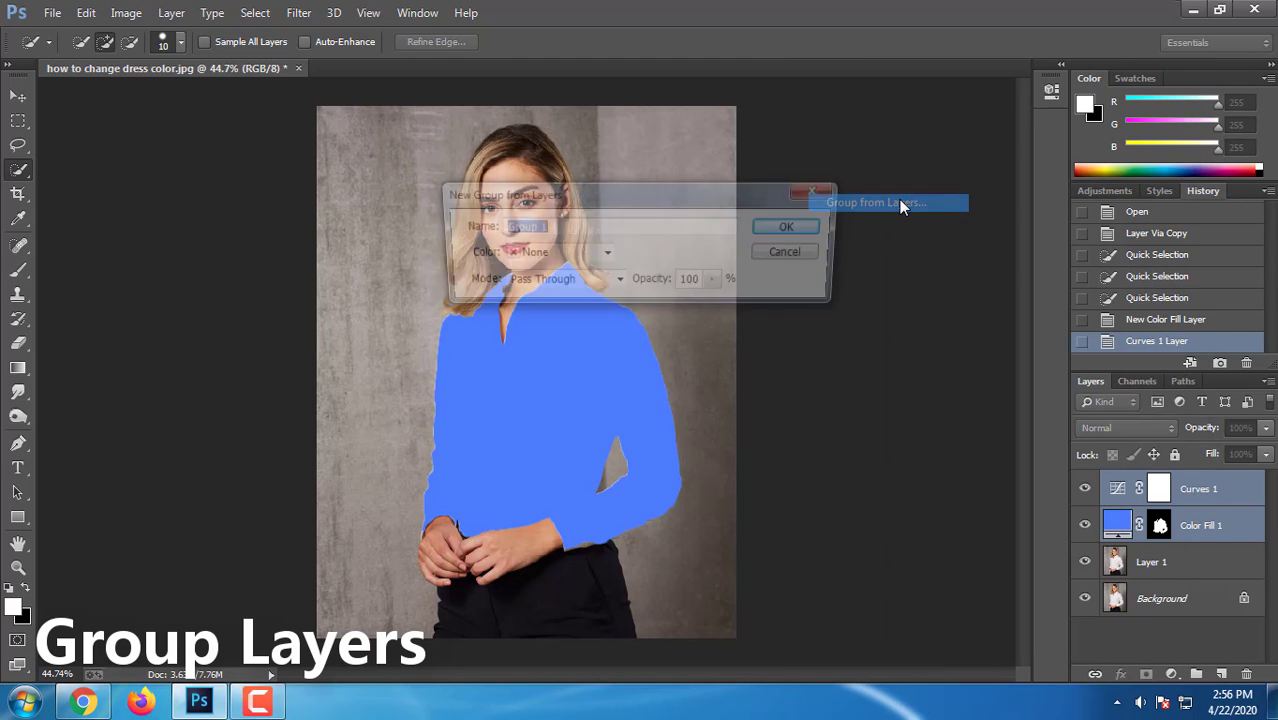
click(820, 230)
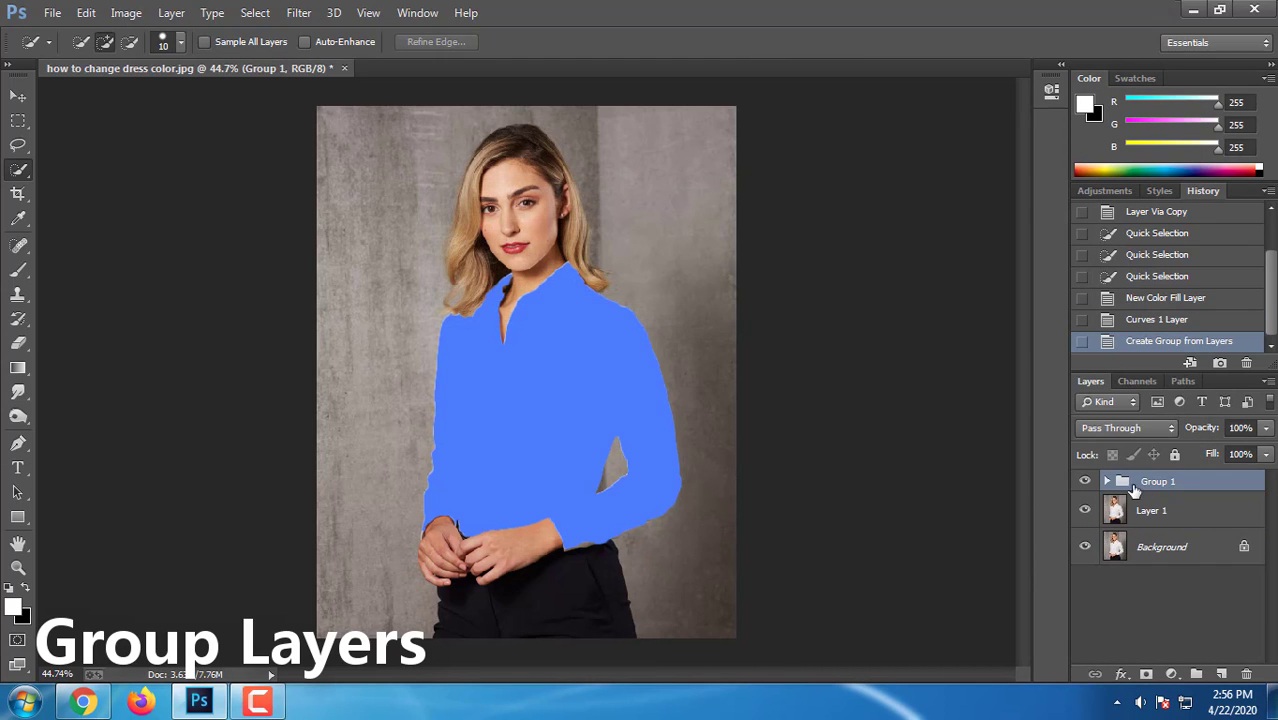
Set the color fill layer's blend mode to Multiply and move its shirt mask onto the group.
click(1107, 482)
click(1212, 556)
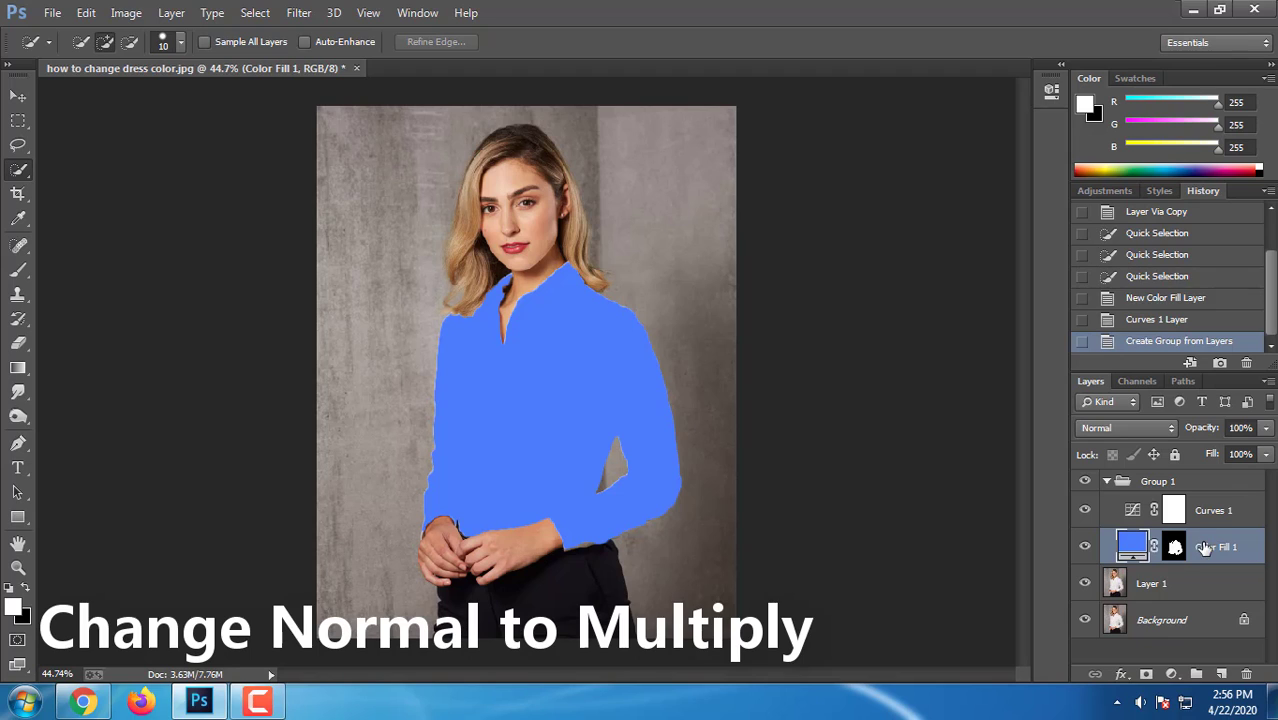
click(1124, 428)
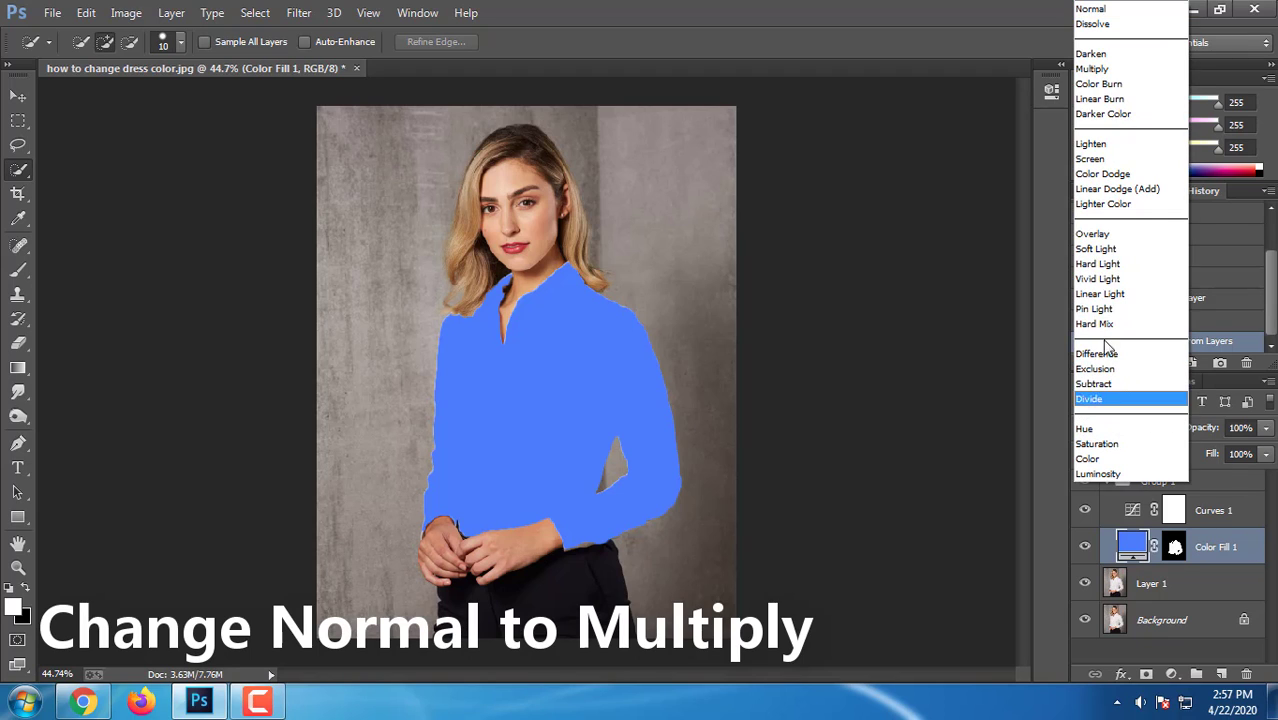
click(1103, 67)
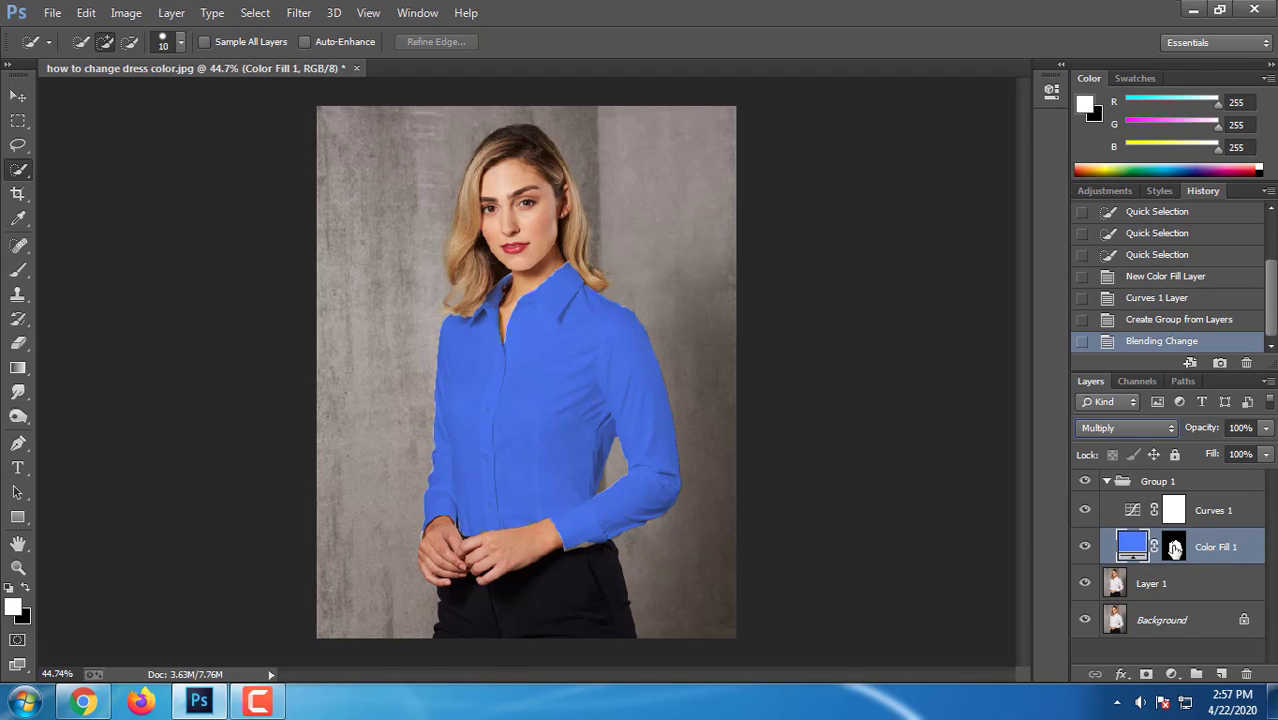
drag(1175, 548, 1158, 485)
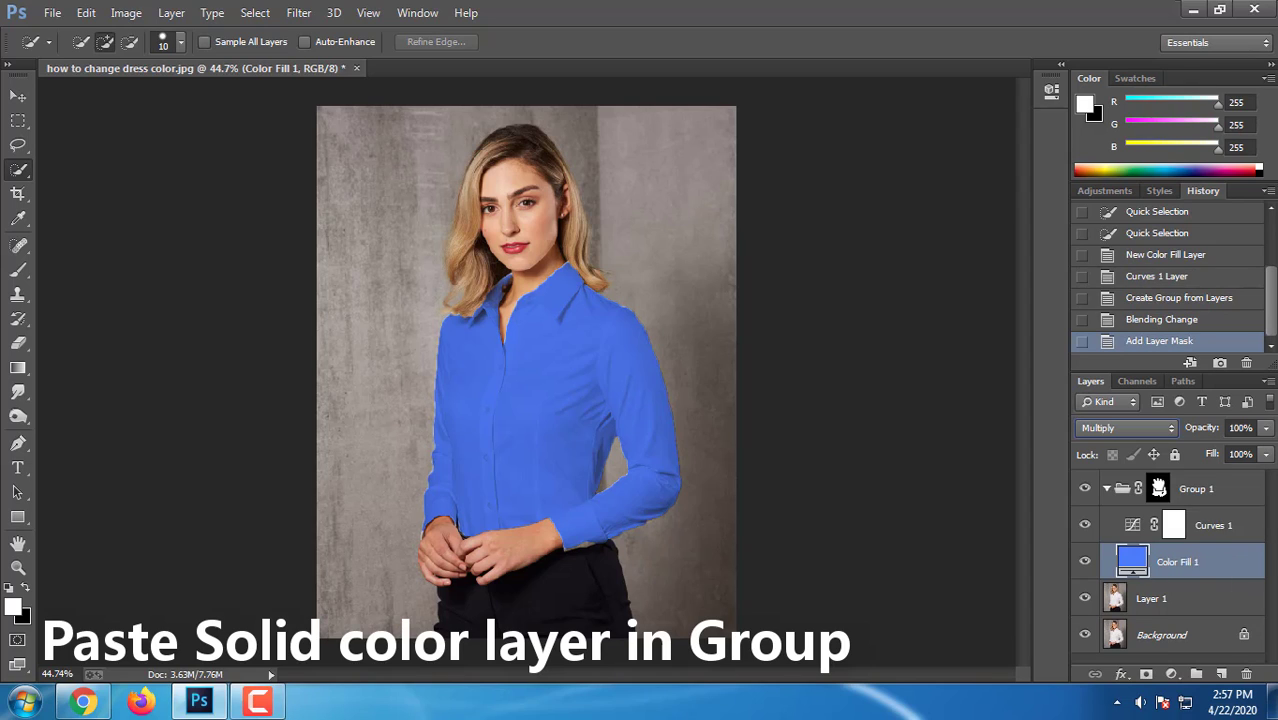
Brighten the shirt's midtones in the Curves layer by raising the curve with the on-image adjustment tool at the chest.
click(1168, 525)
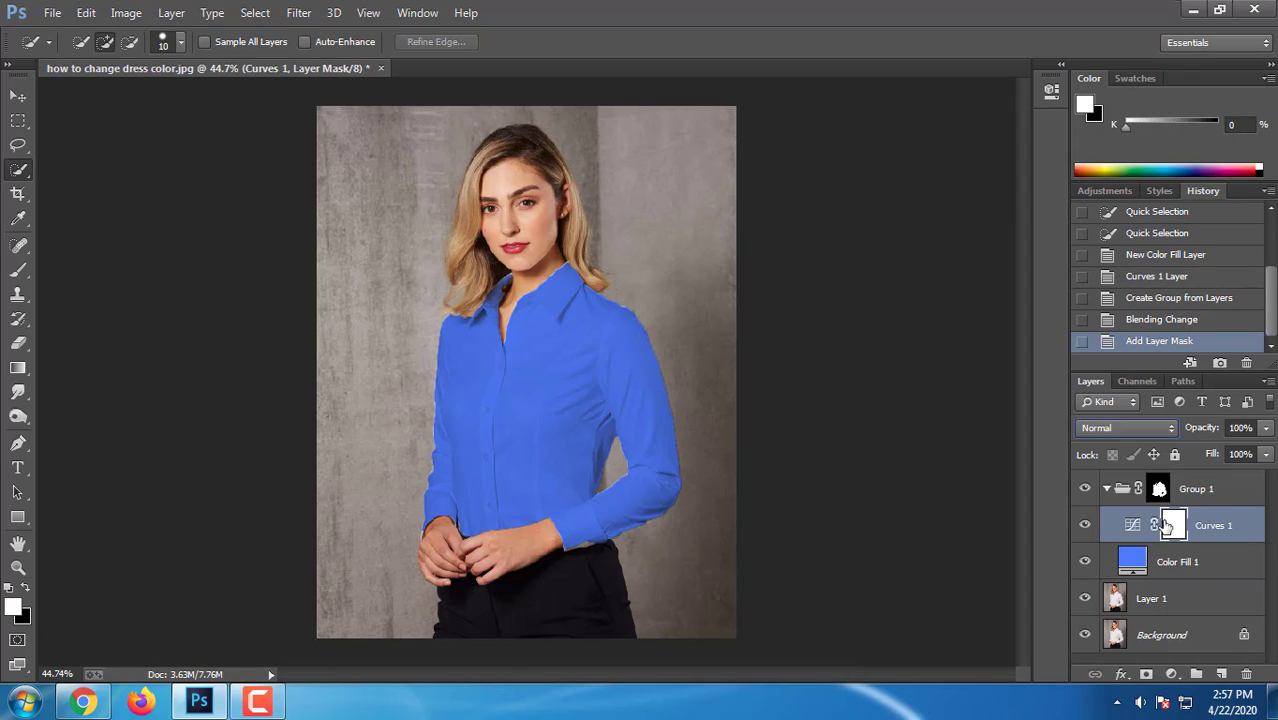
double_click(1132, 525)
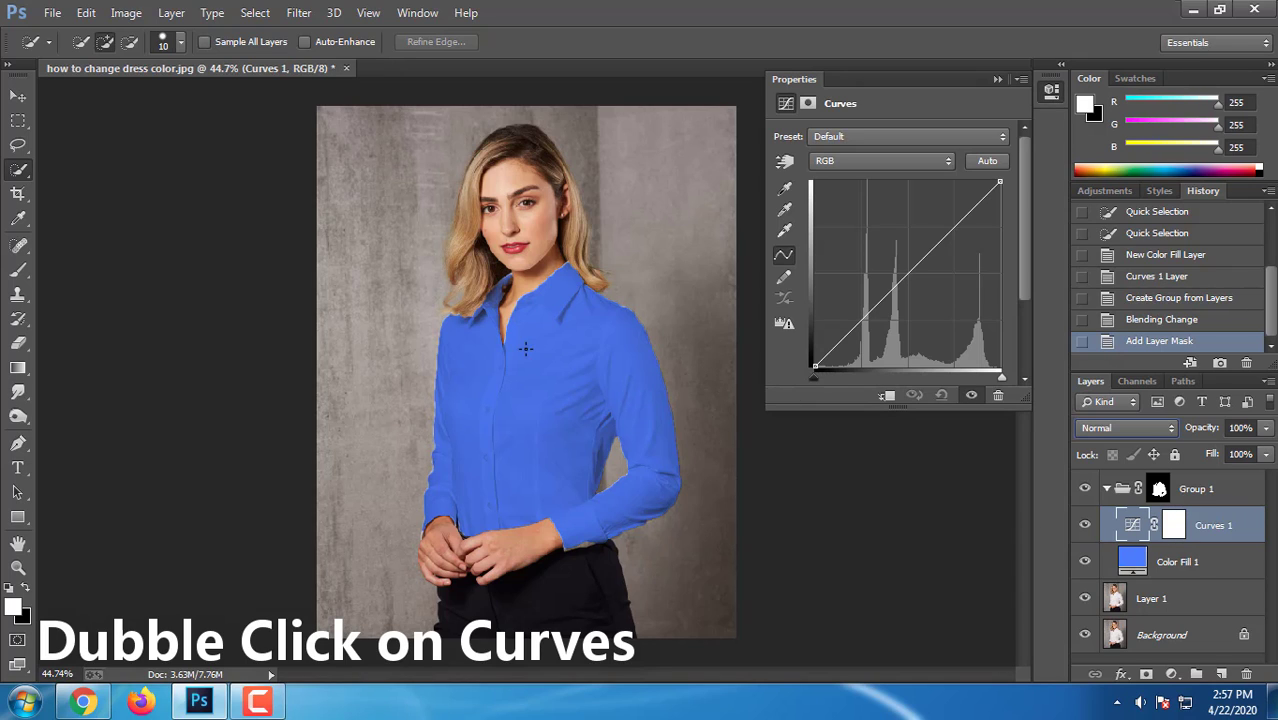
click(785, 164)
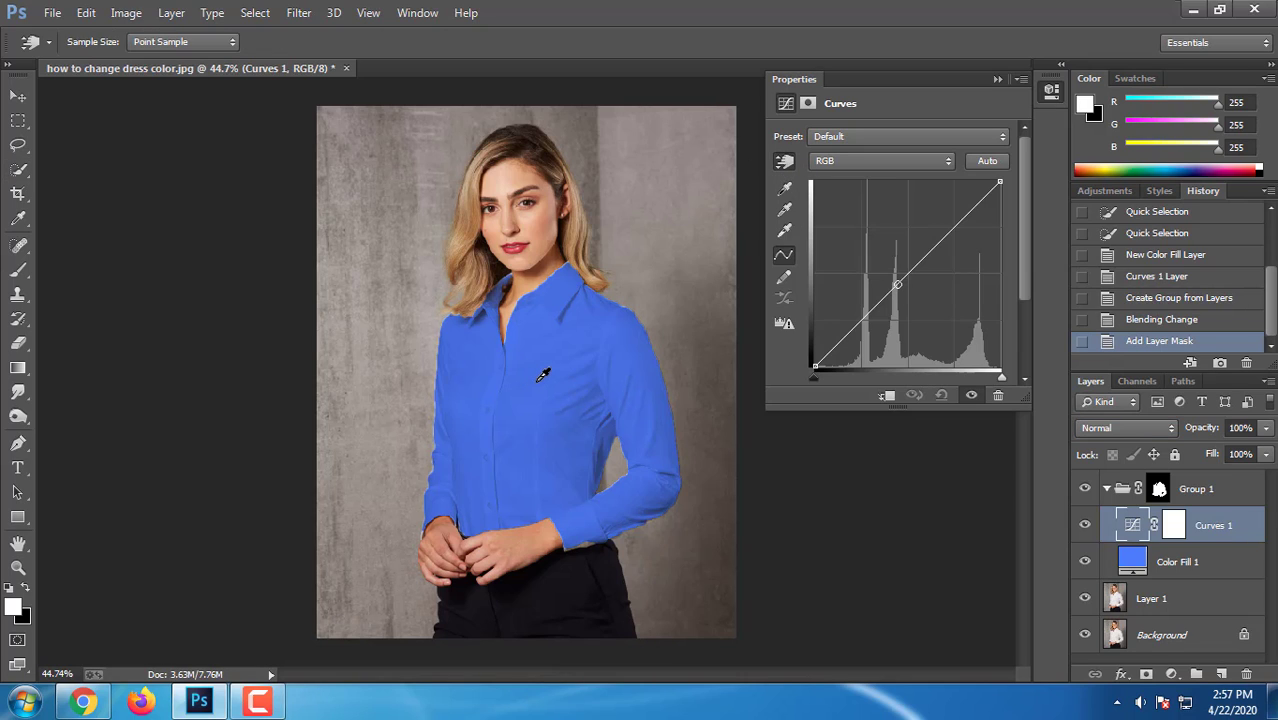
drag(541, 374, 541, 357)
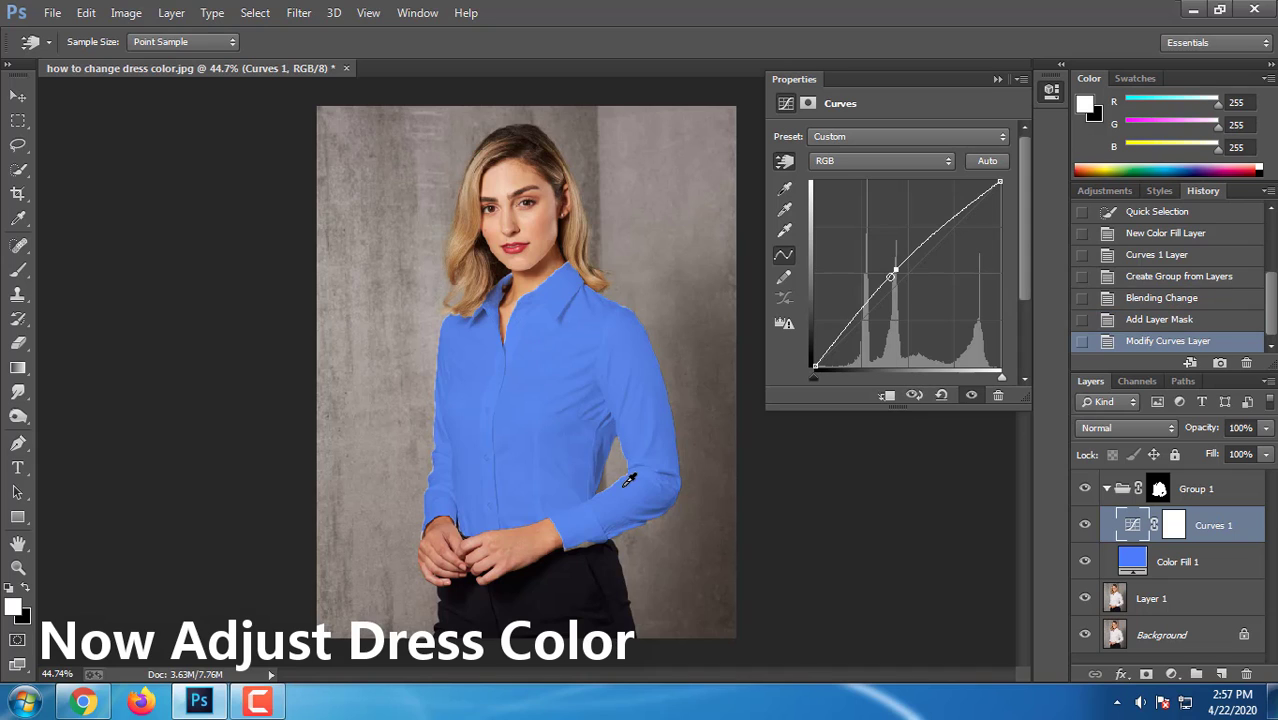
Increase the shirt's contrast in Curves by lowering the tones sampled at the shaded side folds and raising those at the chest.
scroll(623, 467, up, 2)
scroll(623, 467, up, 1)
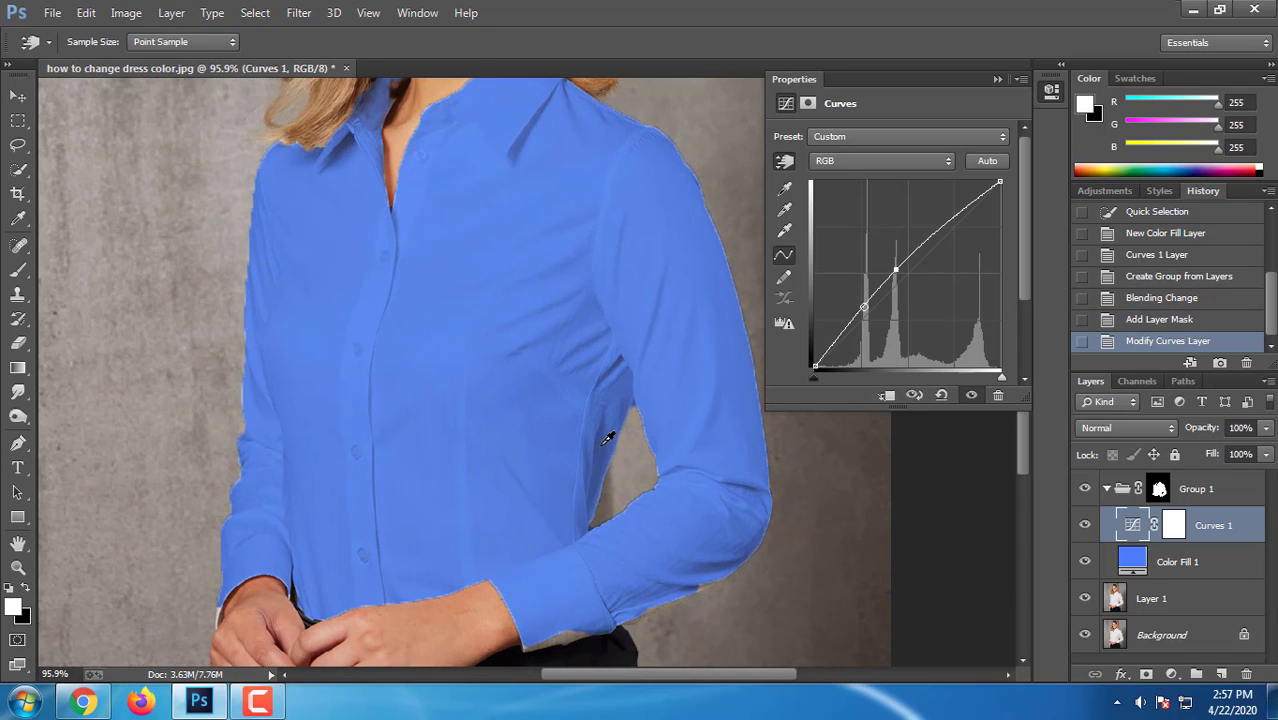
drag(604, 437, 612, 469)
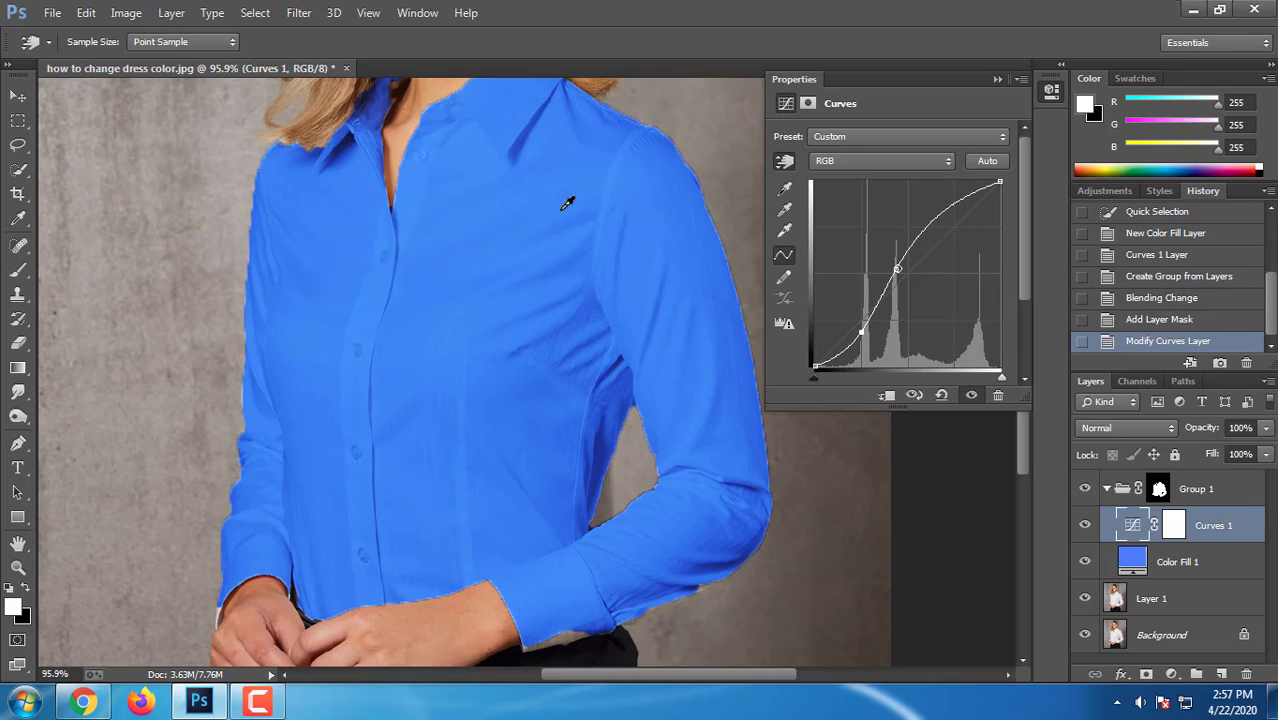
drag(506, 206, 508, 190)
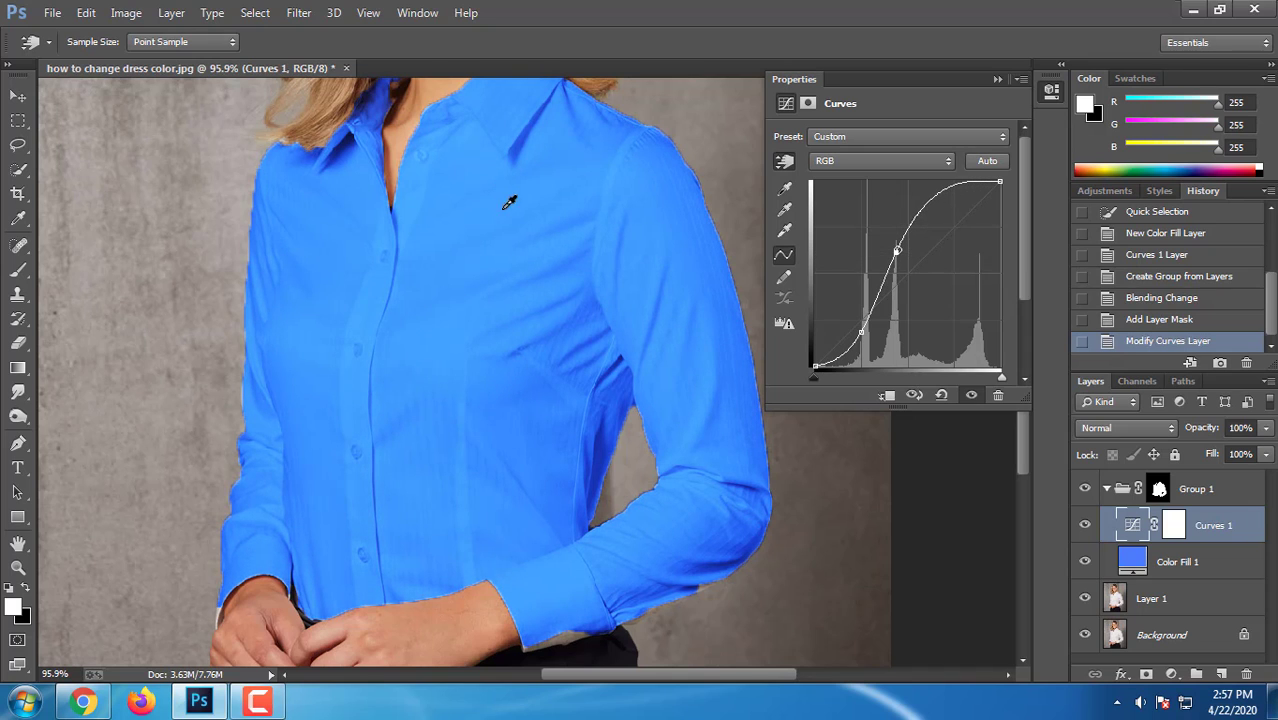
drag(600, 432, 600, 452)
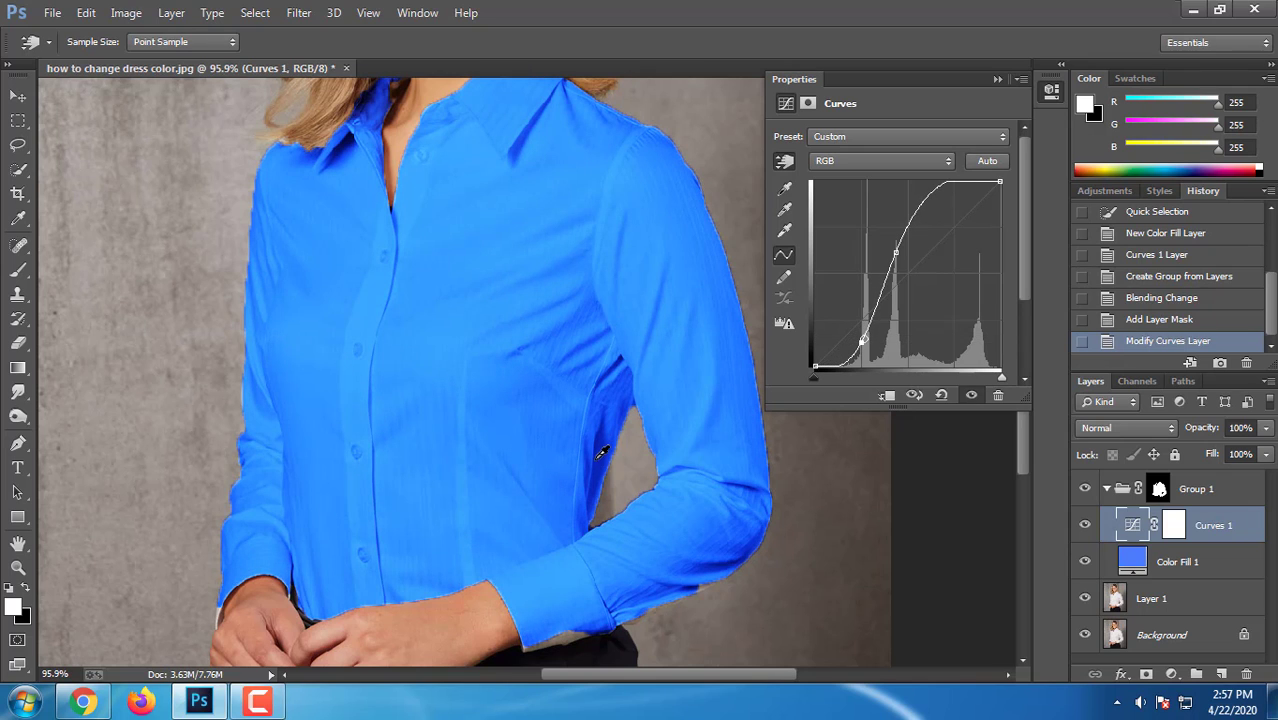
scroll(600, 452, down, 4)
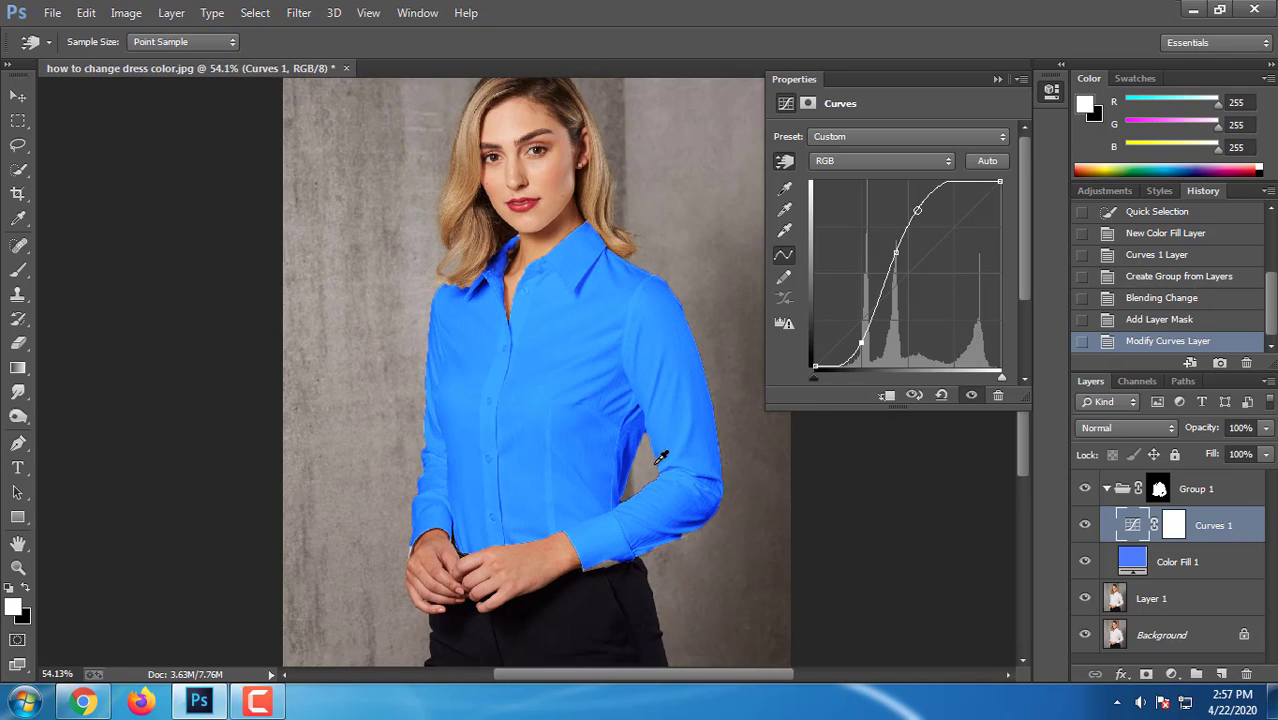
Collapse the Curves properties and toggle Group 1's visibility off and on twice to compare the shirt before and after recolouring.
scroll(660, 458, down, 2)
scroll(660, 458, up, 2)
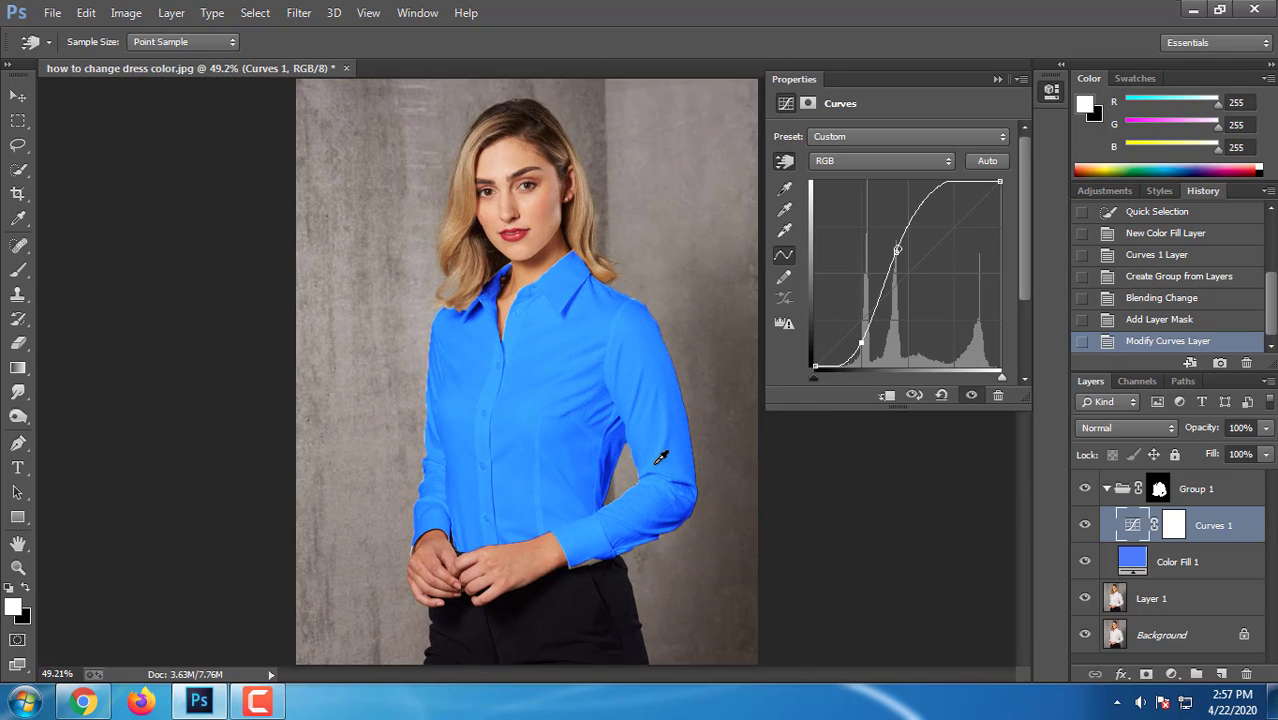
scroll(660, 458, down, 2)
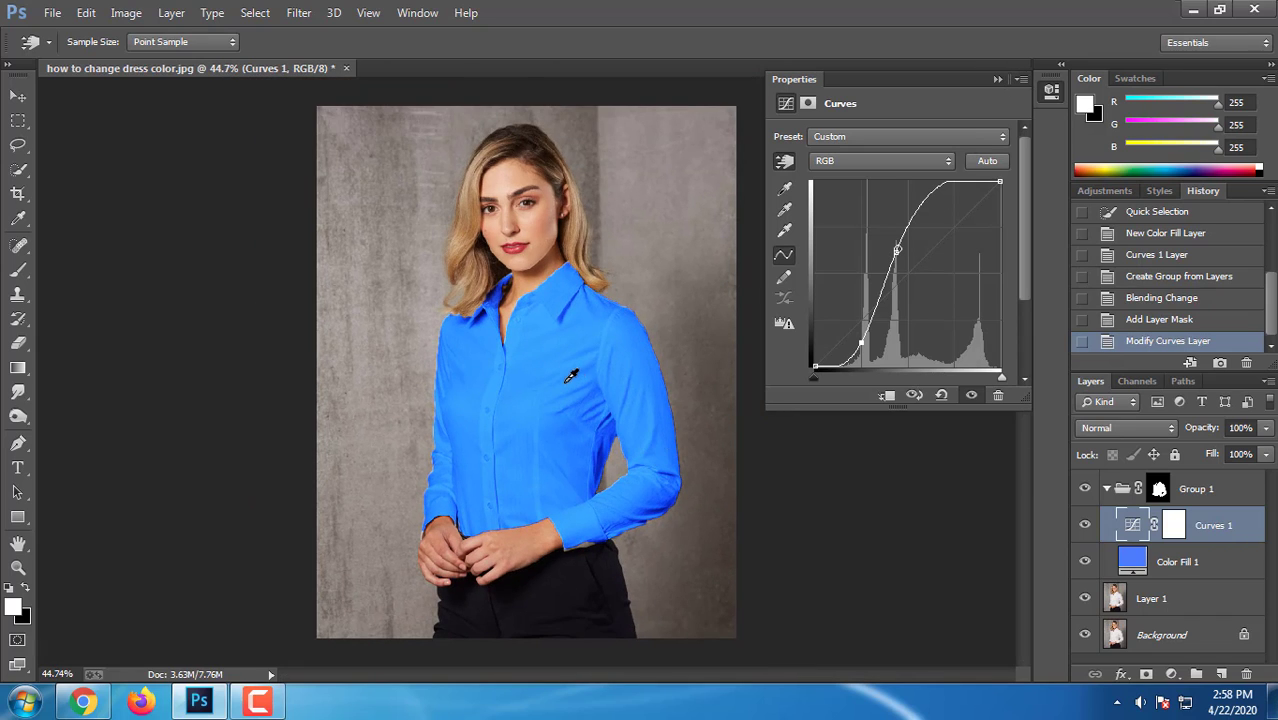
click(997, 80)
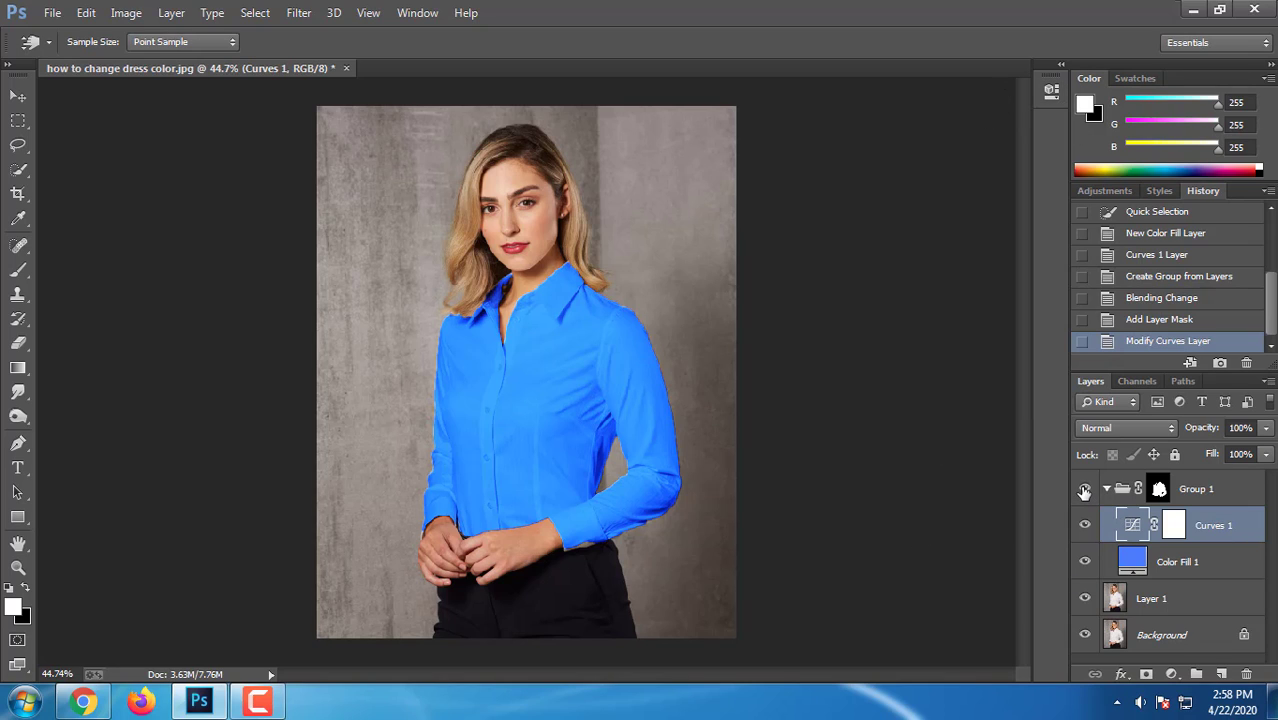
click(1084, 489)
click(1084, 489)
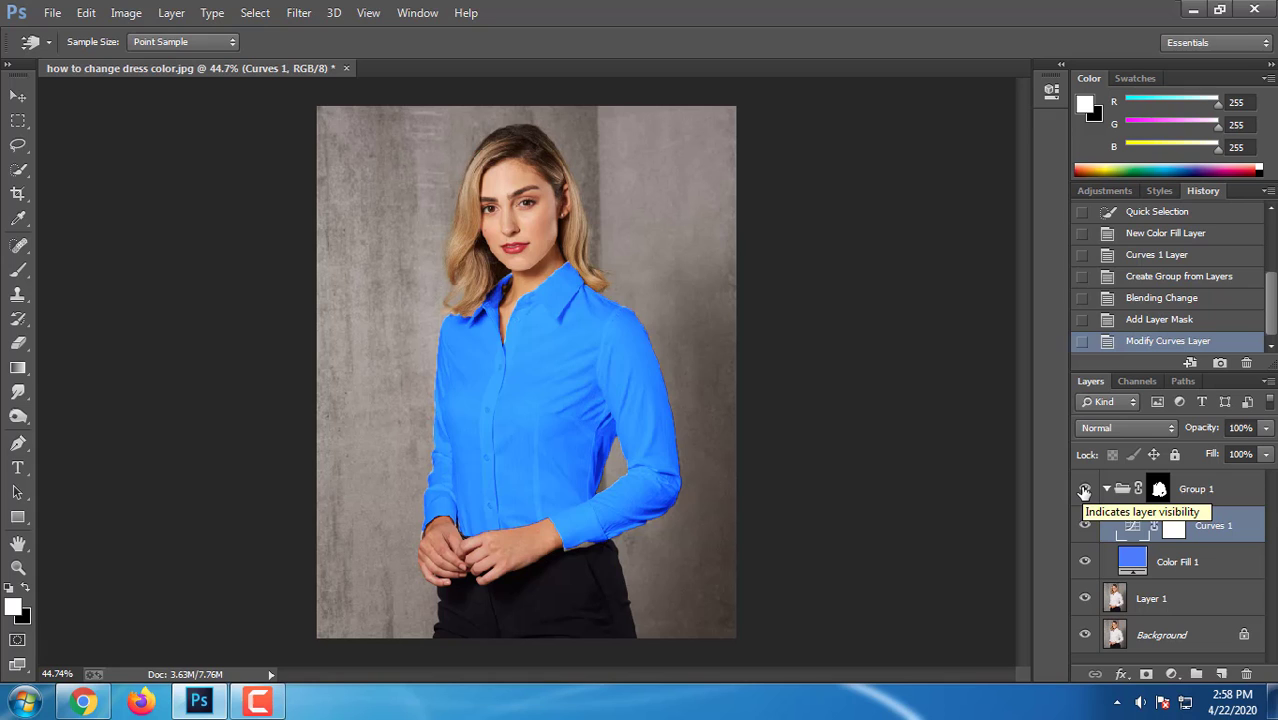
click(1084, 489)
click(1084, 489)
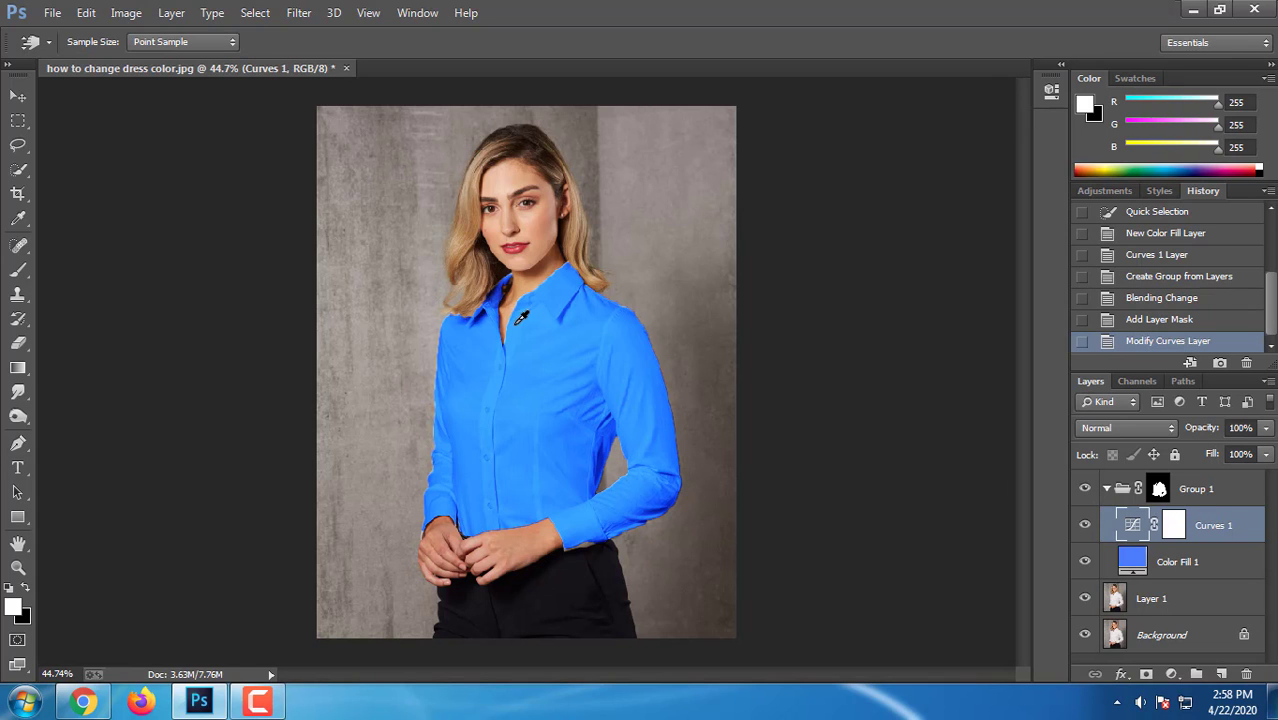
Target Group 1's layer mask and set up the Brush tool with white (ffffff) as the foreground color.
scroll(522, 500, up, 3)
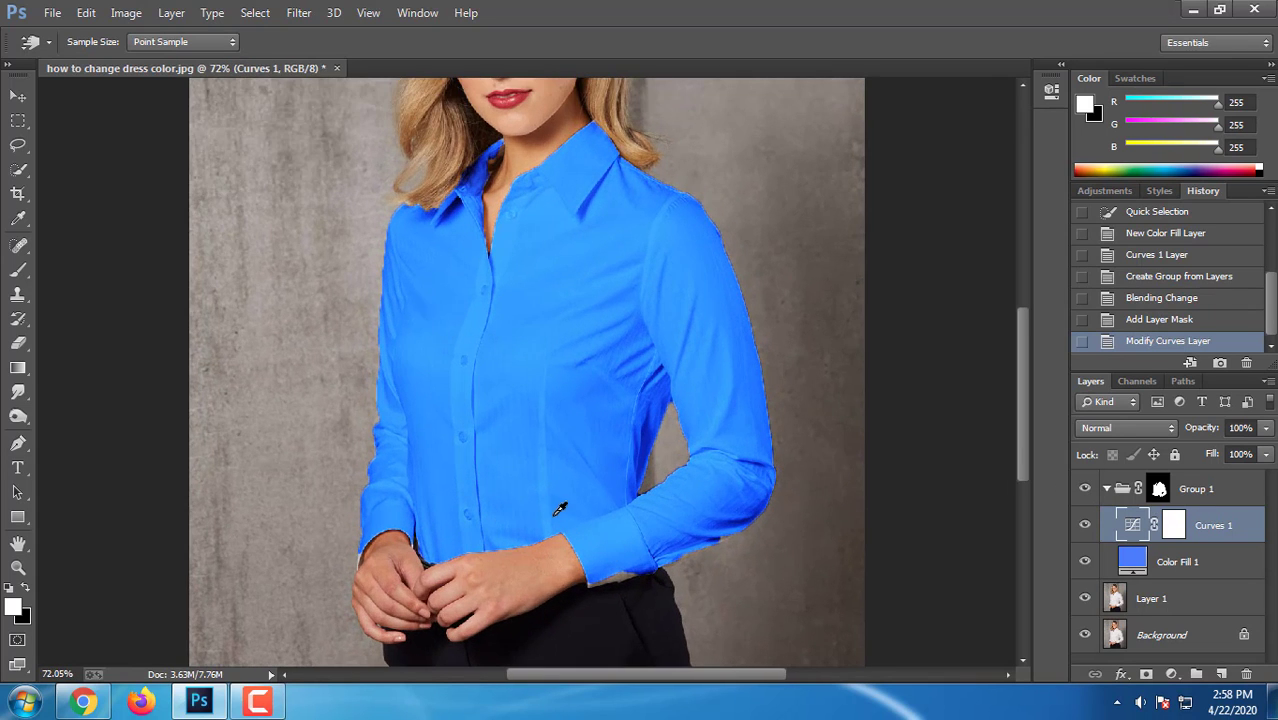
scroll(600, 465, up, 3)
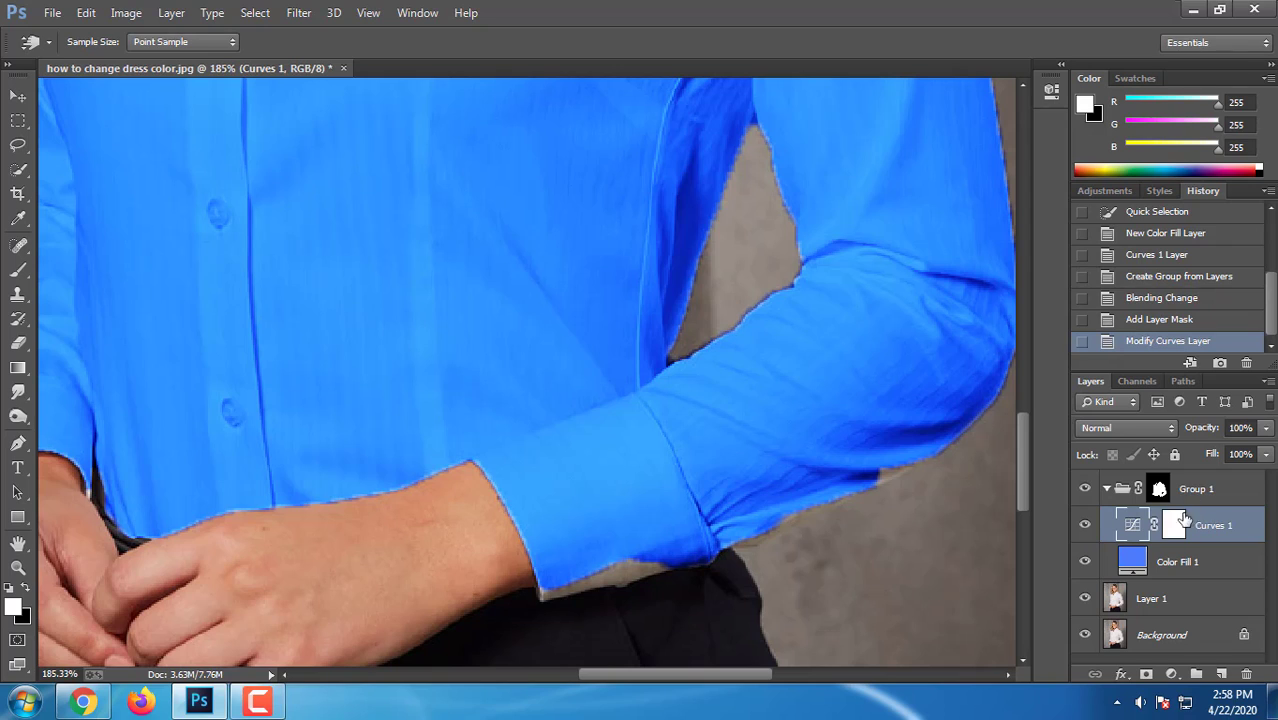
click(1160, 488)
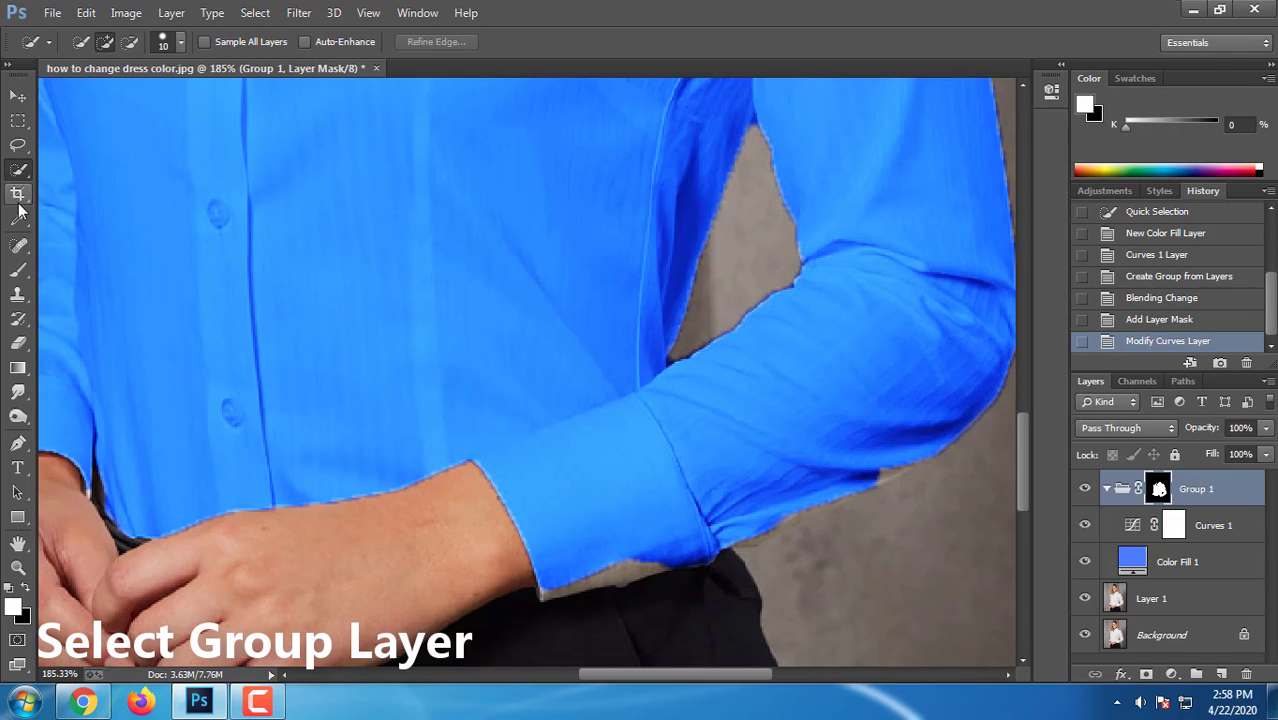
click(21, 274)
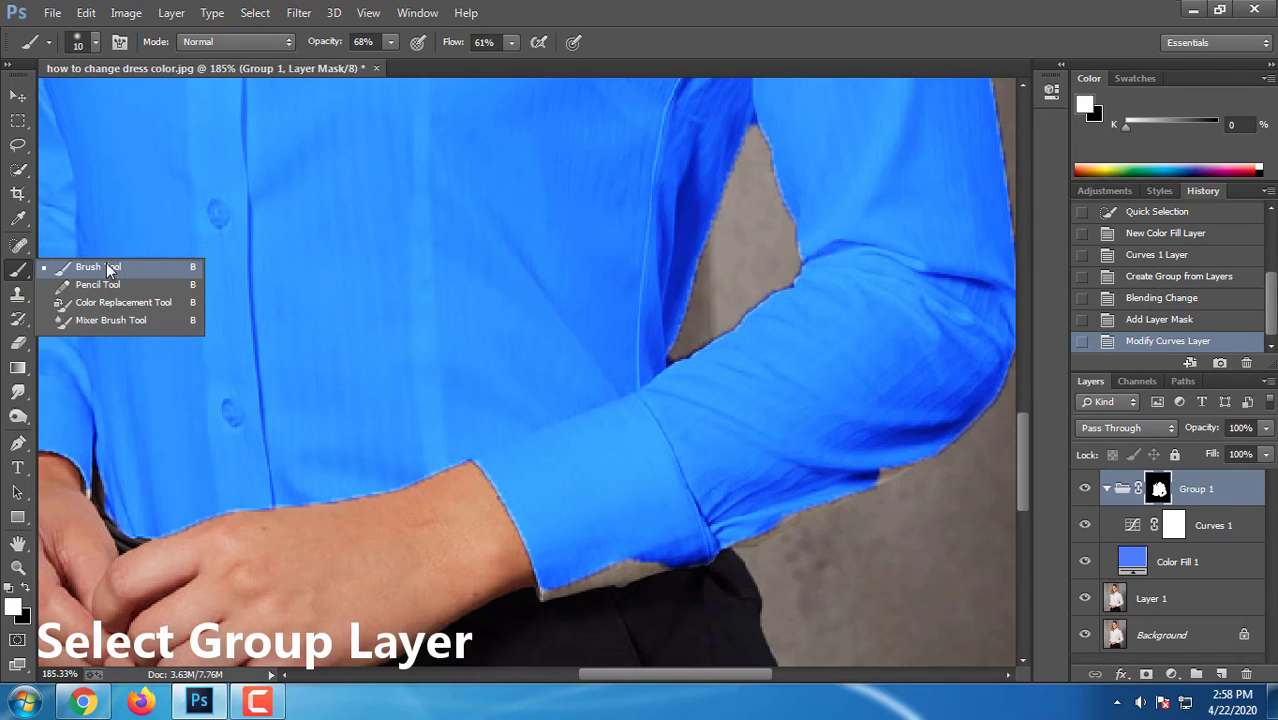
click(105, 270)
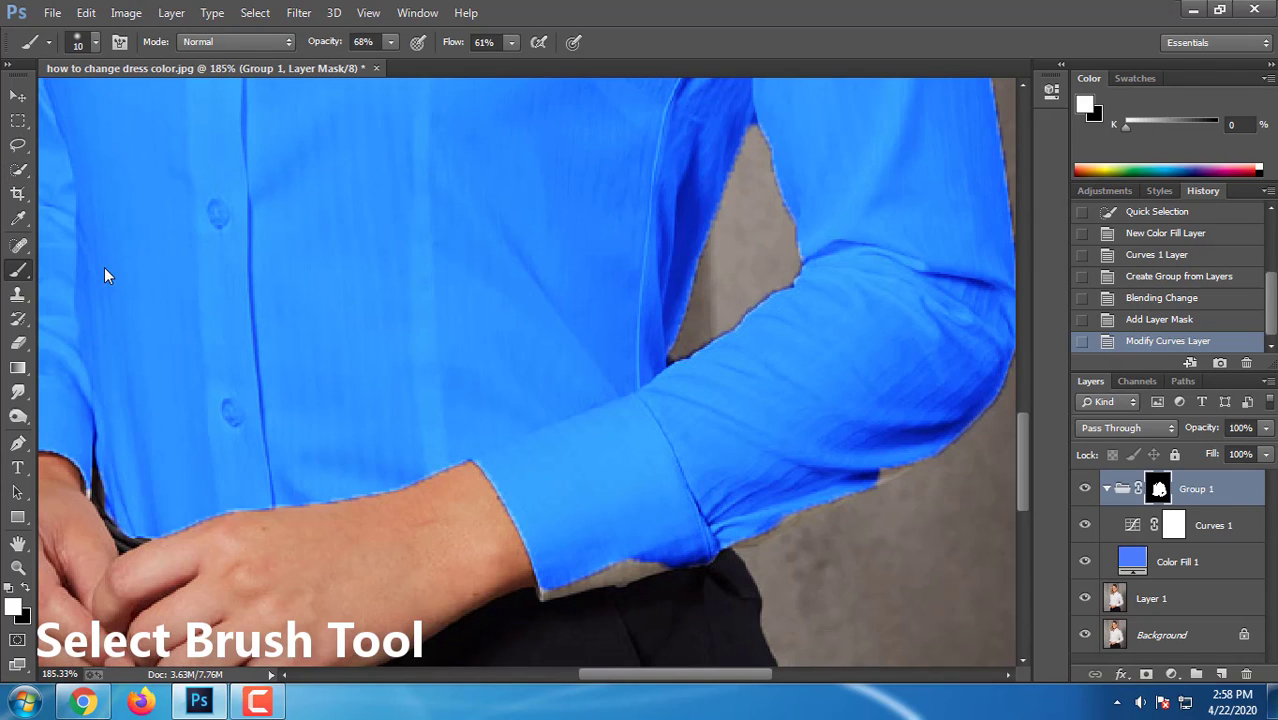
click(15, 605)
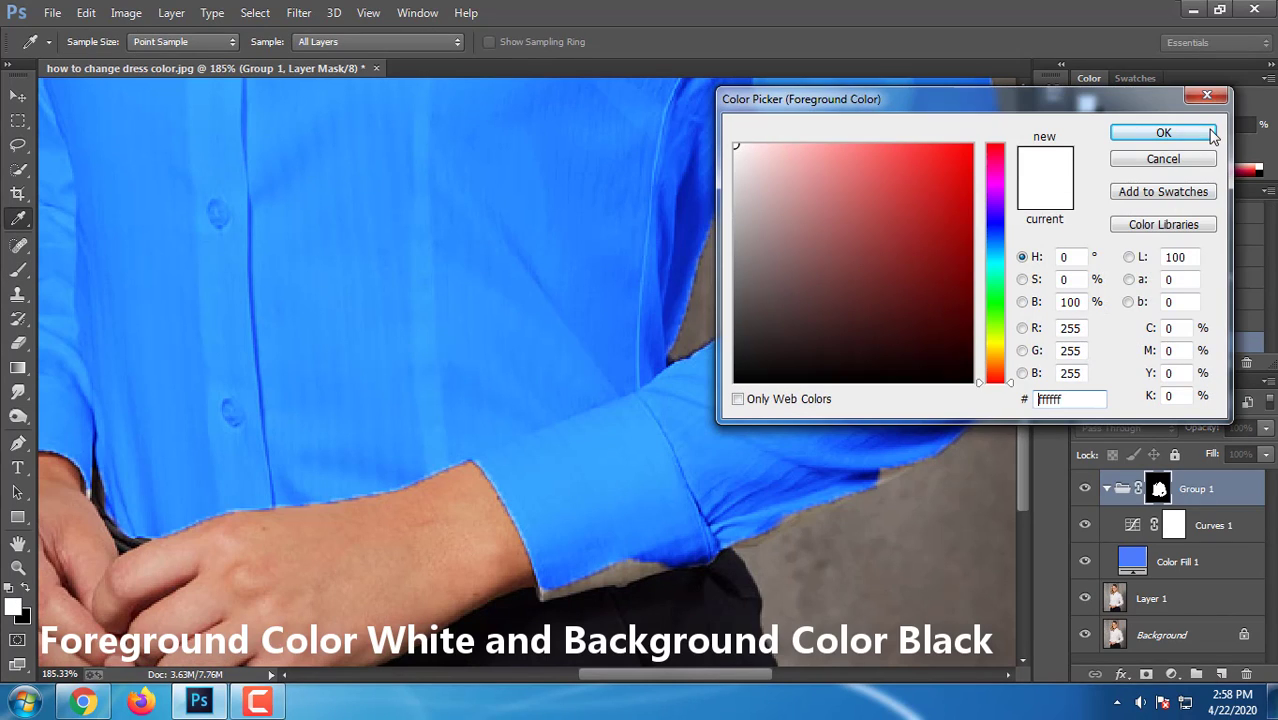
click(1163, 132)
Paint white on the group mask over the uncolored underside of the photo's right-hand cuff, reducing the brush to 8 px.
scroll(546, 412, down, 3)
scroll(546, 412, up, 3)
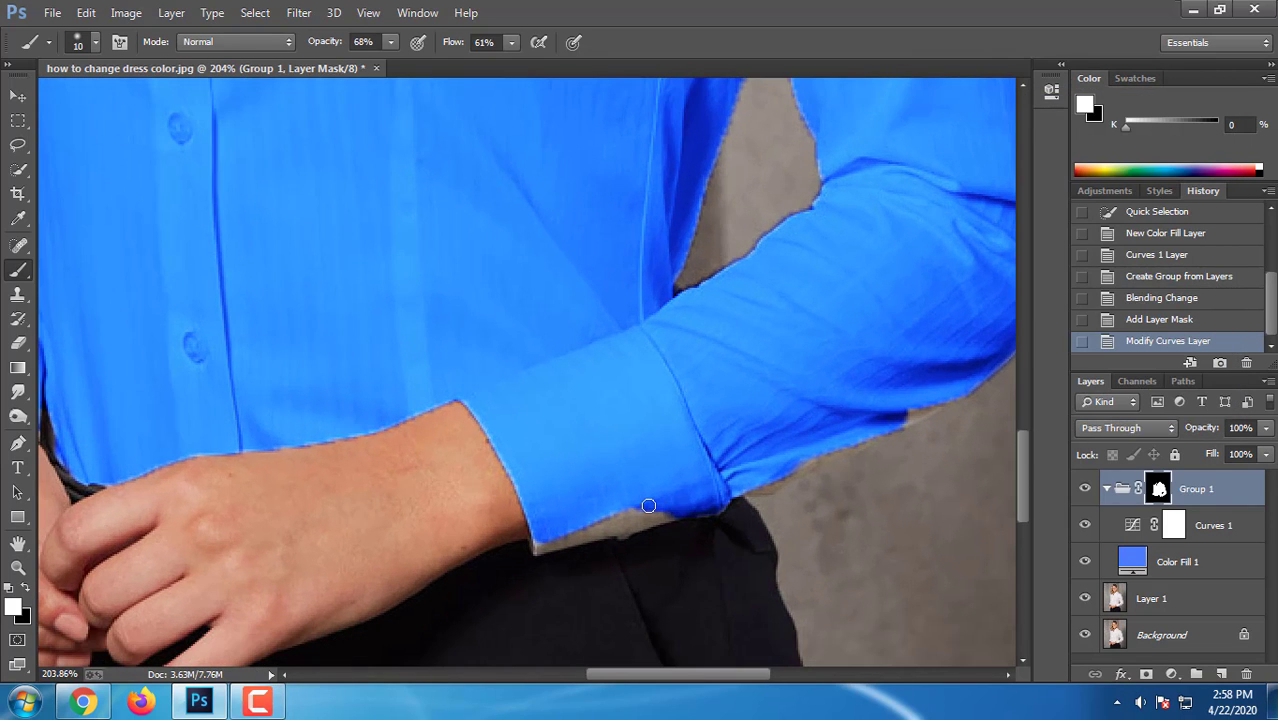
mouse_move(648, 506)
mouse_down()
mouse_move(605, 508)
mouse_move(668, 513)
mouse_move(605, 516)
mouse_move(673, 508)
mouse_move(591, 532)
mouse_up()
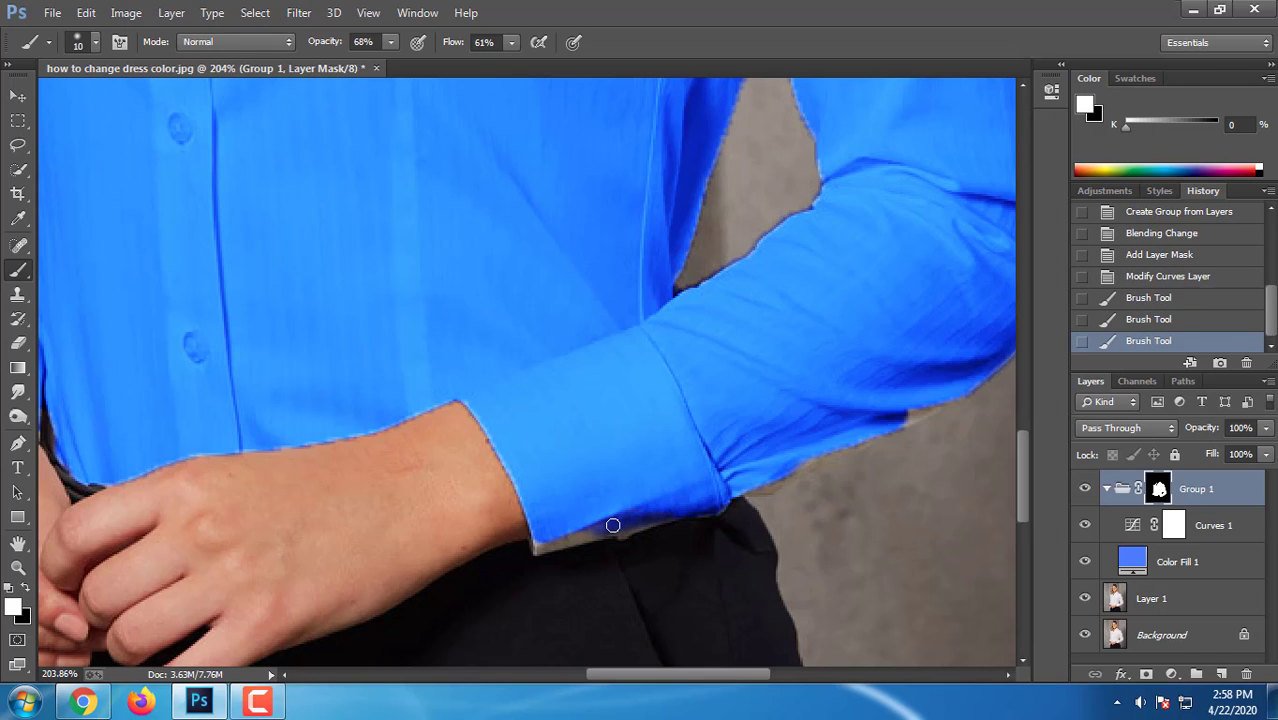
key(bracketright)
scroll(652, 507, up, 2)
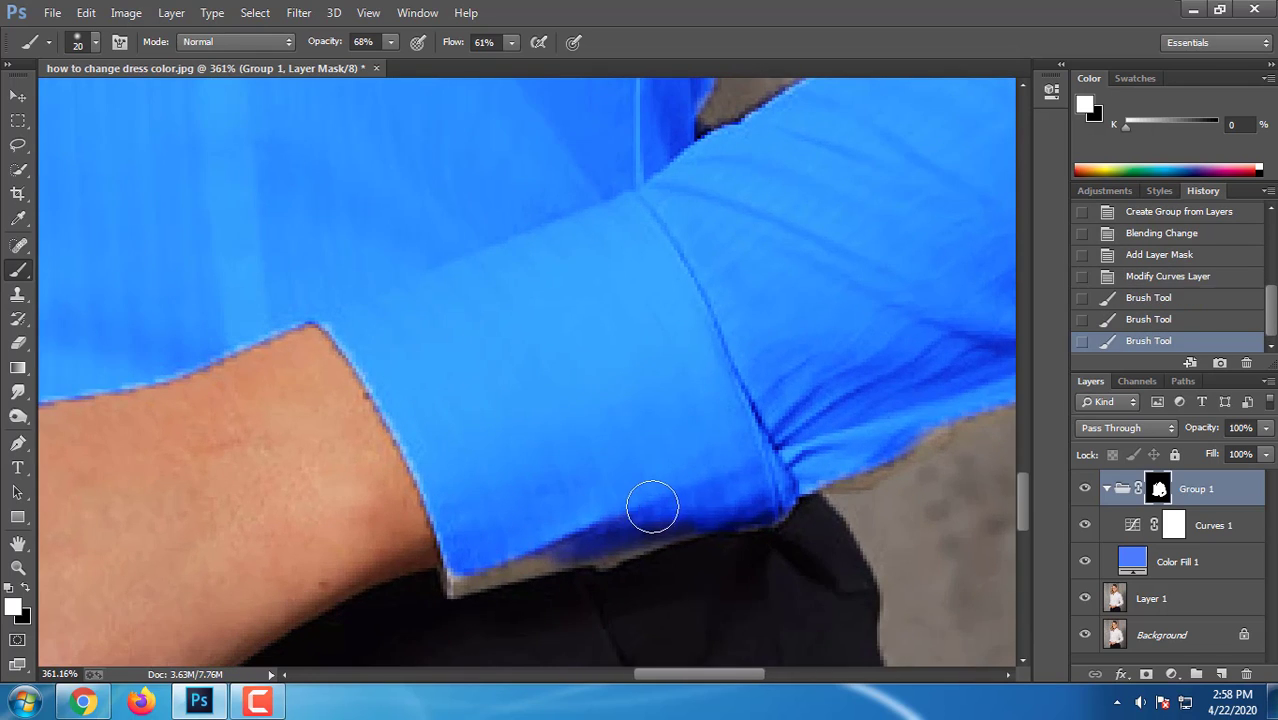
key(bracketleft)
key(bracketleft)
key(bracketleft)
mouse_move(665, 531)
mouse_down()
mouse_move(526, 573)
mouse_move(622, 514)
mouse_up()
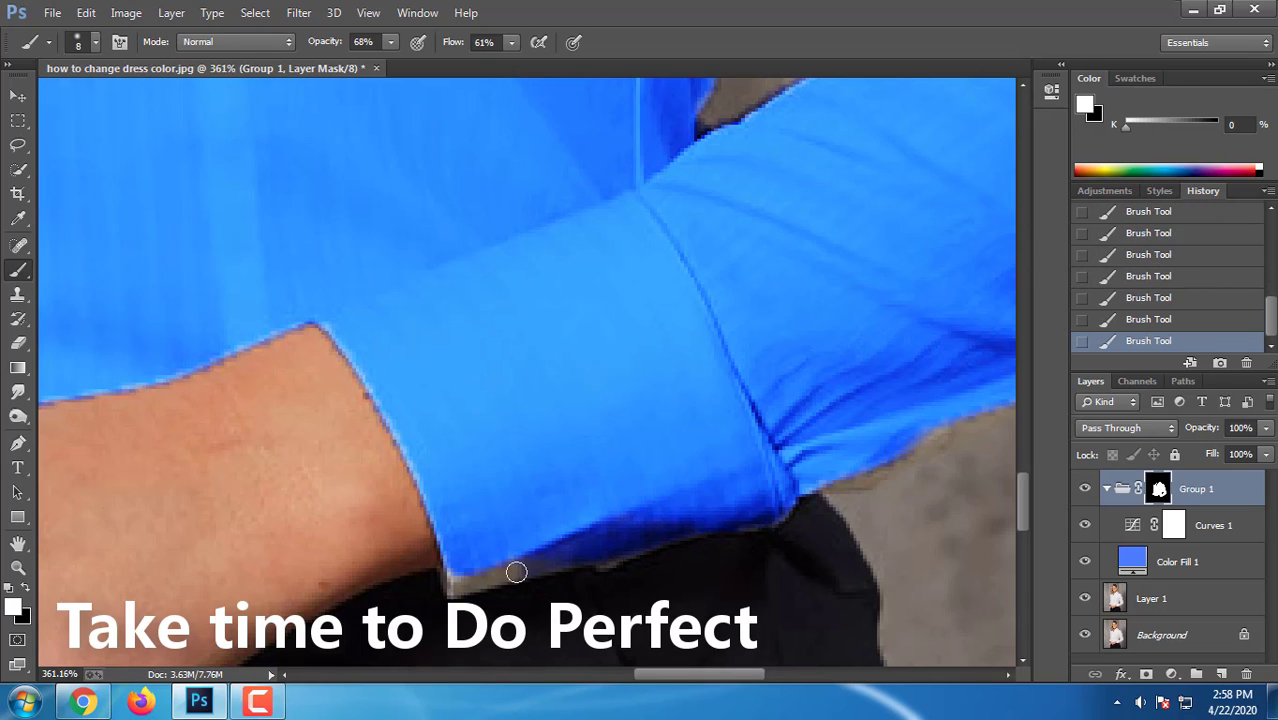
Fill in the remaining white fringe along the right-hand cuff's bottom edge and corners on the mask, using a 6 px brush.
mouse_move(516, 571)
mouse_down()
mouse_move(626, 540)
mouse_move(485, 571)
mouse_move(551, 542)
mouse_move(456, 579)
mouse_move(455, 560)
mouse_move(455, 585)
mouse_move(544, 576)
mouse_move(466, 571)
mouse_up()
key(bracketleft)
key(bracketleft)
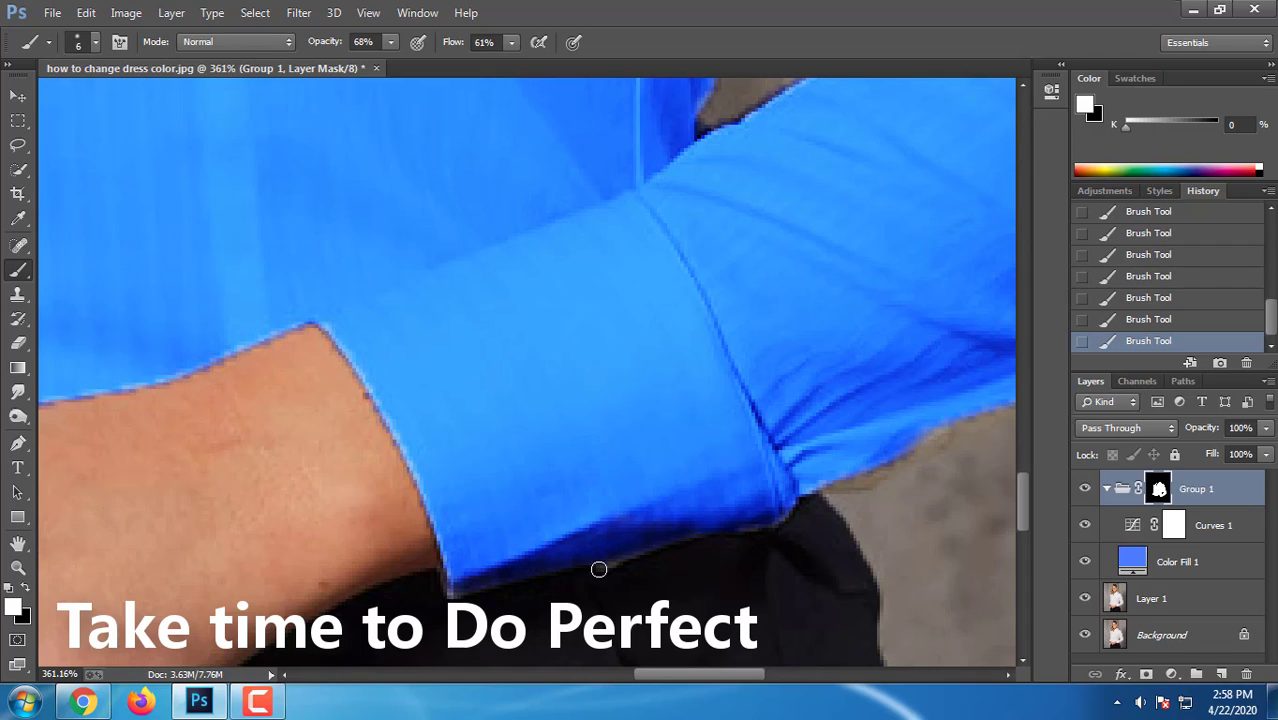
mouse_move(587, 561)
mouse_down()
mouse_move(669, 541)
mouse_move(645, 550)
mouse_up()
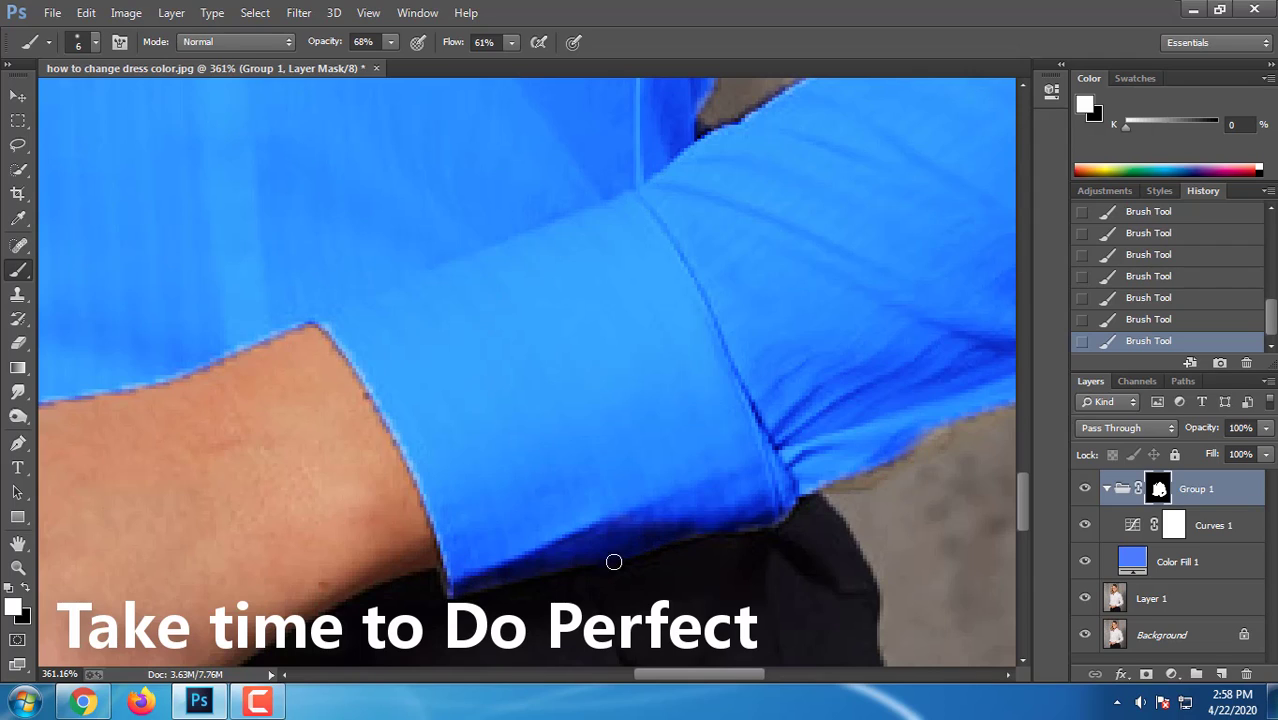
mouse_move(747, 526)
mouse_down()
mouse_move(791, 514)
mouse_move(799, 498)
mouse_up()
scroll(900, 468, down, 3)
drag(884, 468, 826, 490)
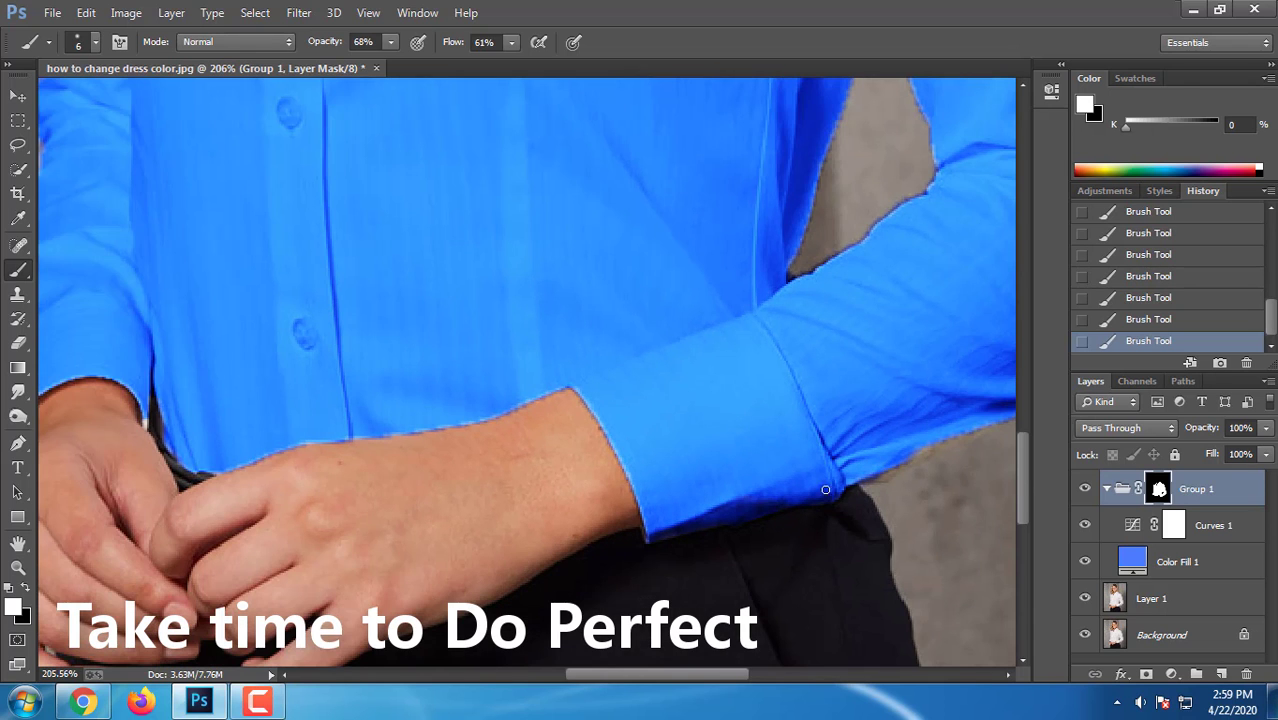
Paint white on the group mask along the photo's left-hand cuff, covering its curved wrist edge and uncolored outer tip.
scroll(930, 483, down, 3)
scroll(444, 507, up, 6)
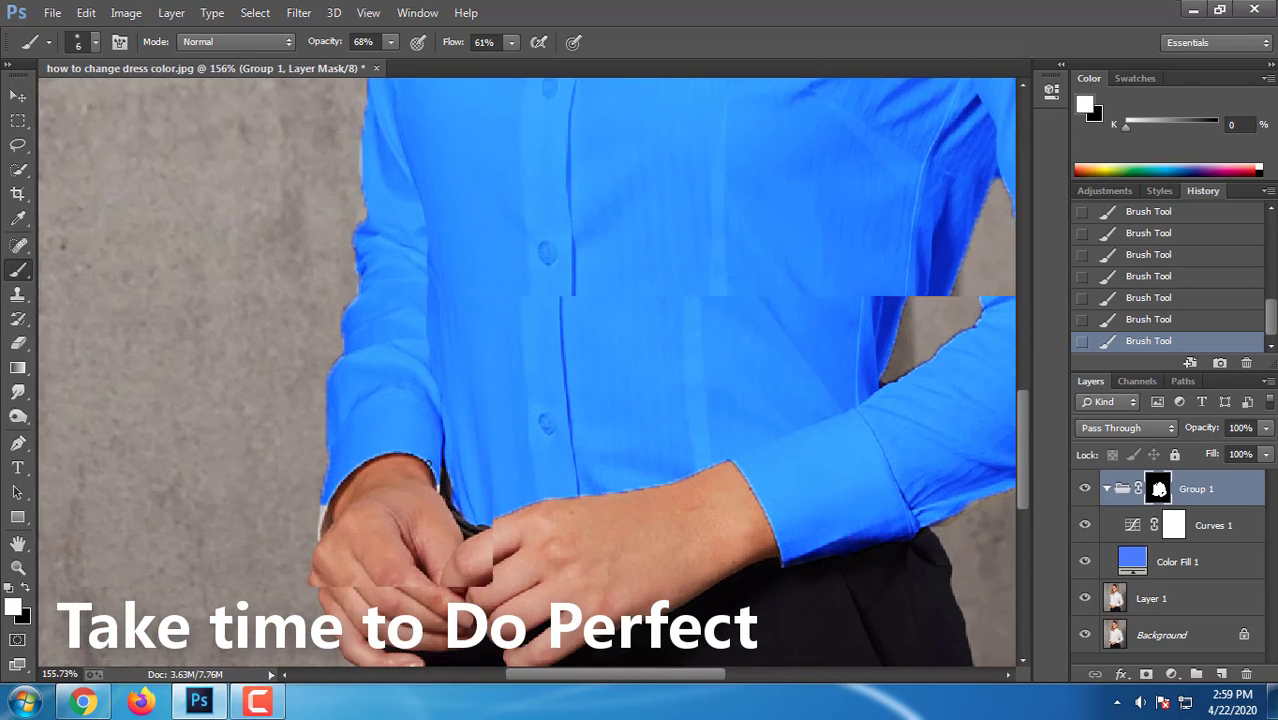
drag(456, 486, 459, 520)
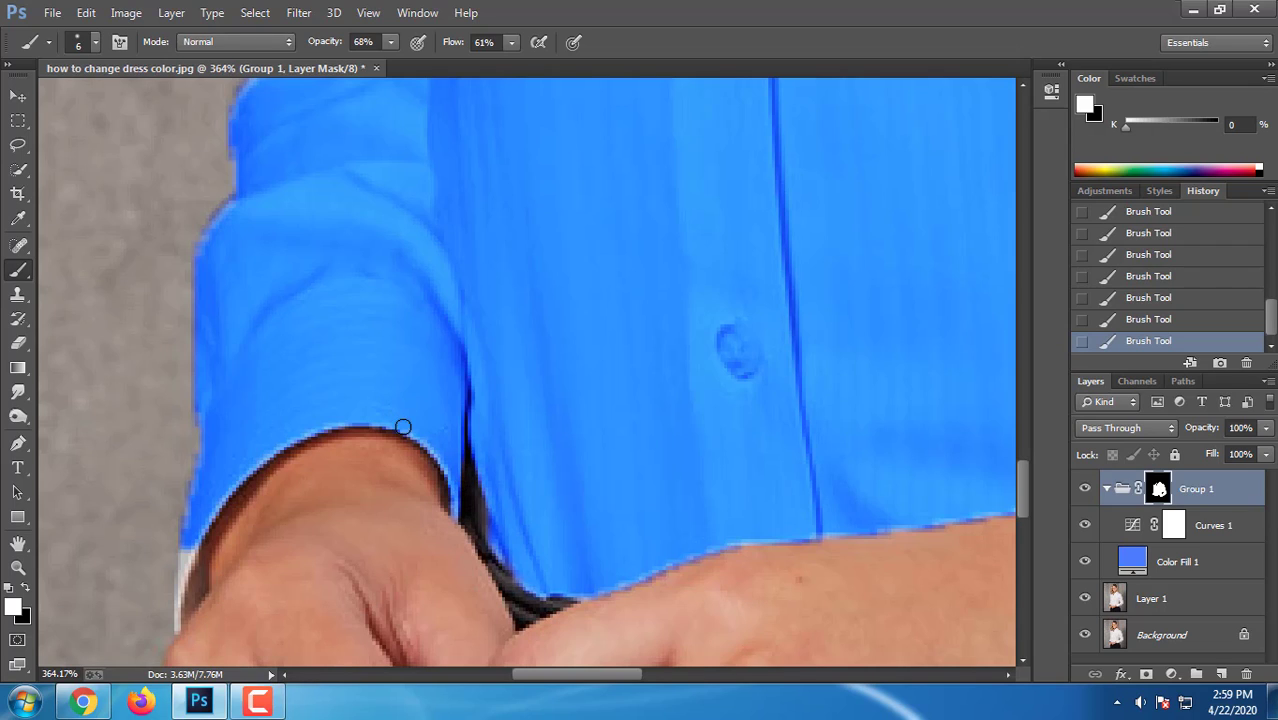
drag(403, 427, 456, 484)
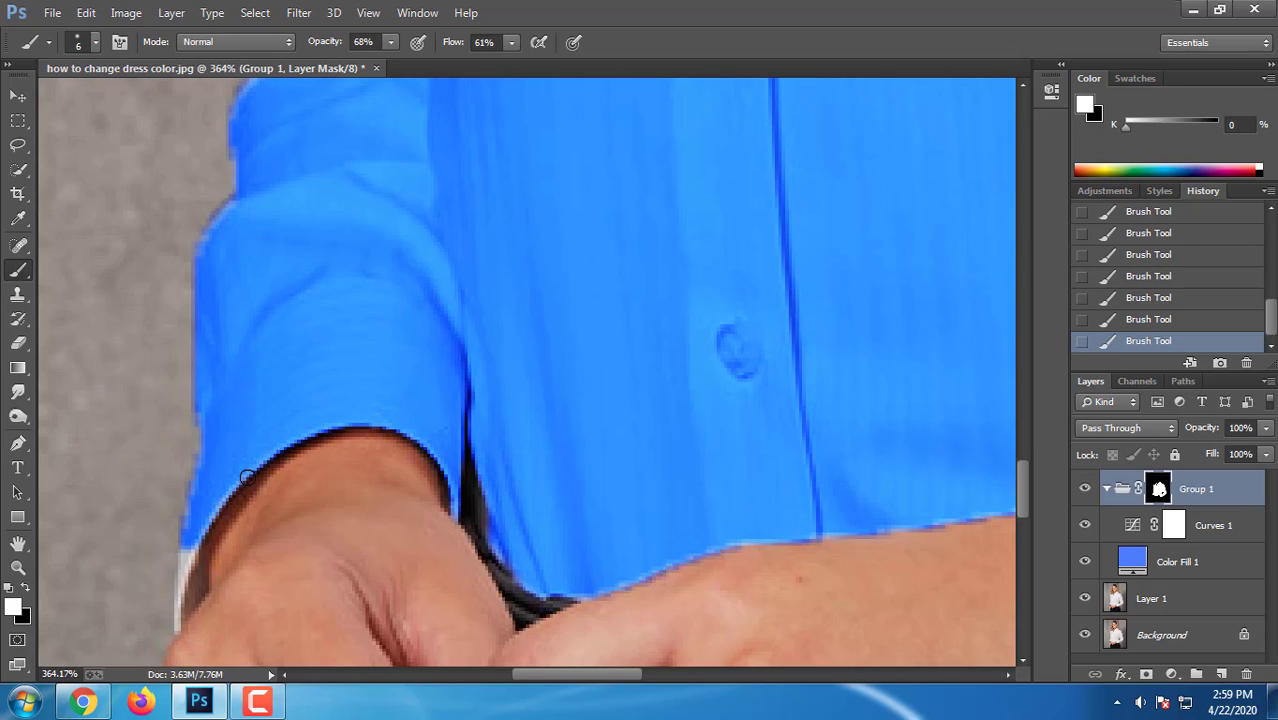
drag(323, 488, 398, 258)
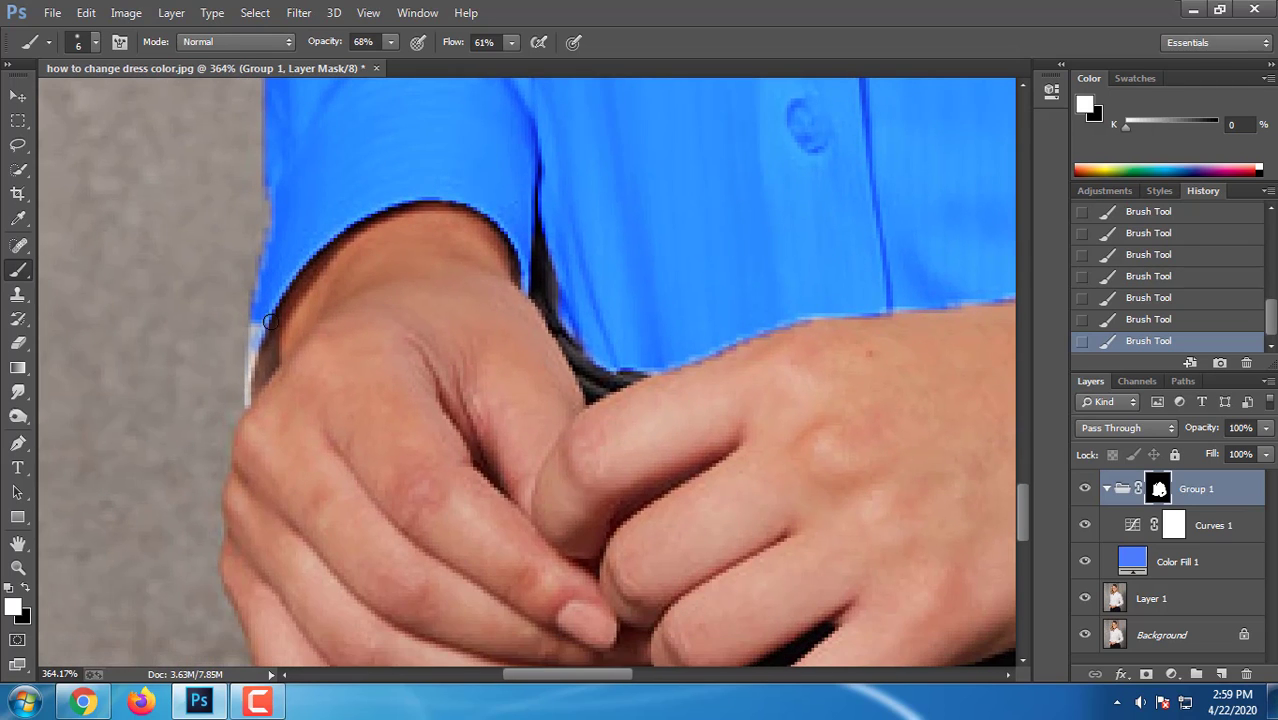
mouse_move(256, 327)
mouse_down()
mouse_move(248, 391)
mouse_move(252, 381)
mouse_up()
Paint white on the group mask along the collar's inner edge and down the neckline opening, redoing the neckline stroke with a 9 px brush.
scroll(585, 277, down, 10)
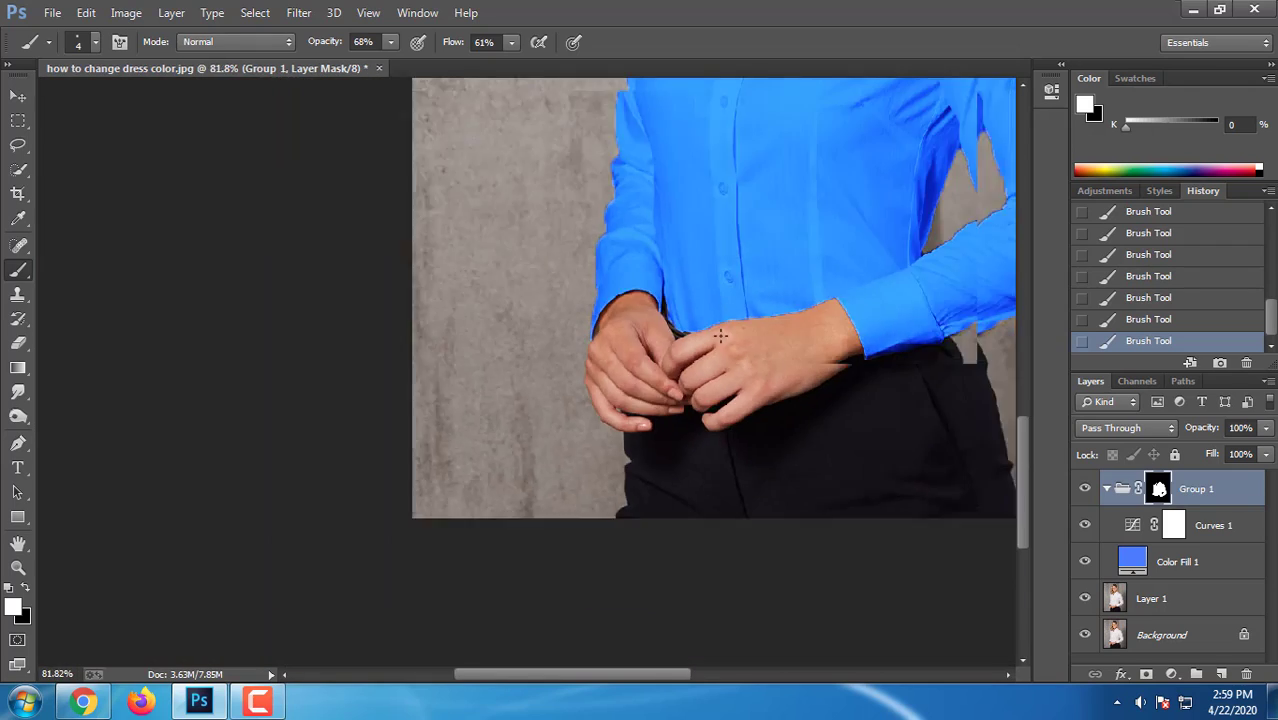
scroll(620, 245, up, 10)
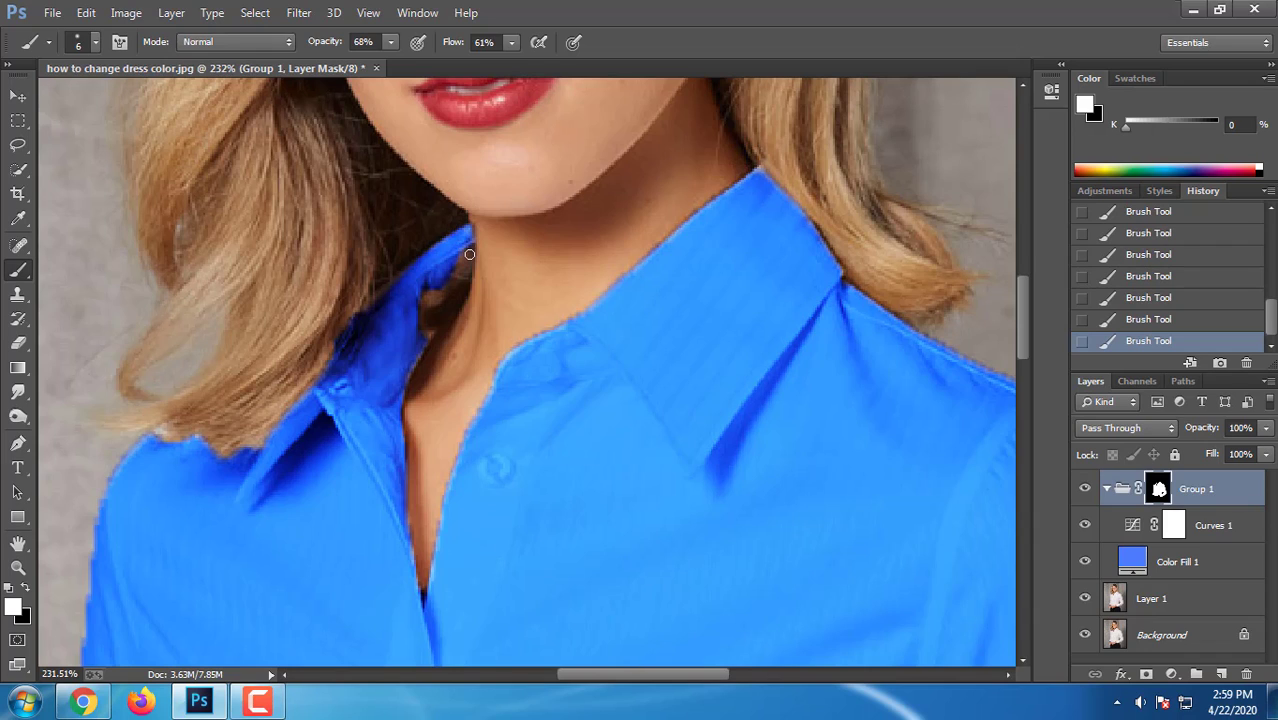
drag(469, 260, 434, 319)
mouse_move(449, 275)
mouse_down()
mouse_move(423, 340)
mouse_move(434, 276)
mouse_move(417, 341)
mouse_move(458, 259)
mouse_move(460, 292)
mouse_move(464, 248)
mouse_move(465, 280)
mouse_move(388, 412)
mouse_move(407, 396)
mouse_move(412, 358)
mouse_move(399, 479)
mouse_move(425, 579)
mouse_up()
key(bracketright)
key(bracketright)
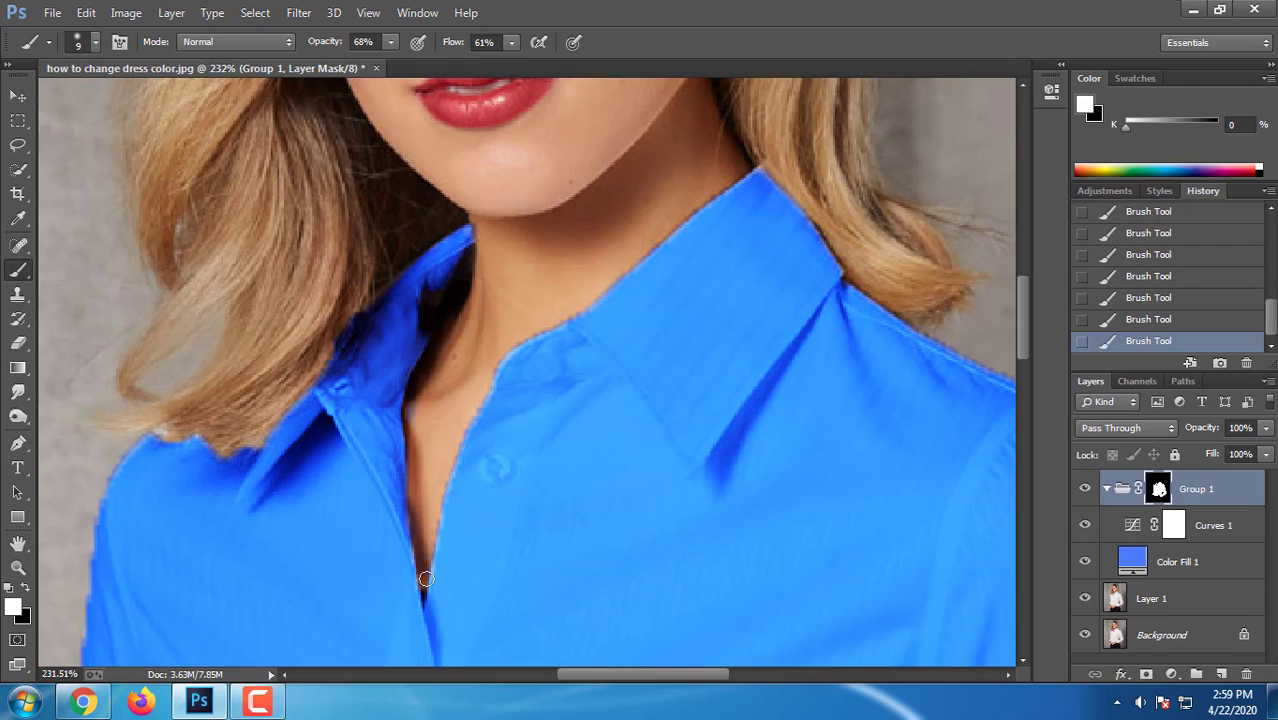
key(ctrl+z)
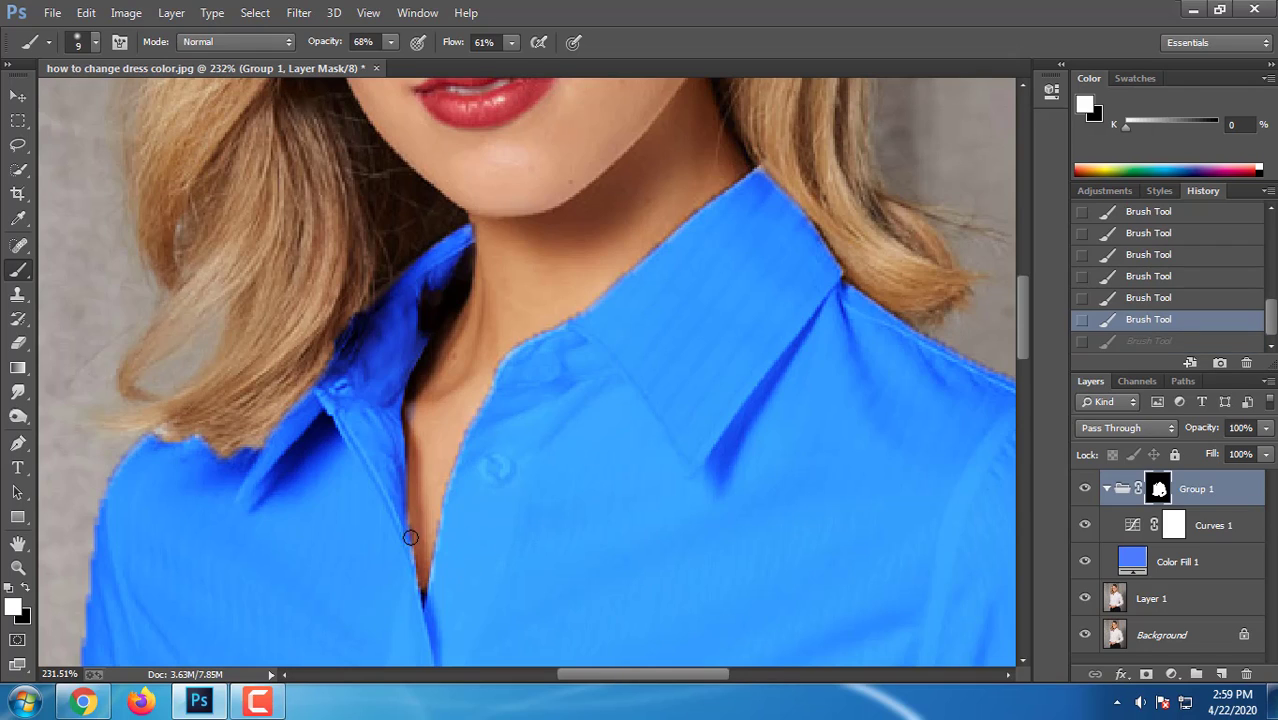
mouse_move(401, 521)
mouse_down()
mouse_move(419, 585)
mouse_move(437, 593)
mouse_up()
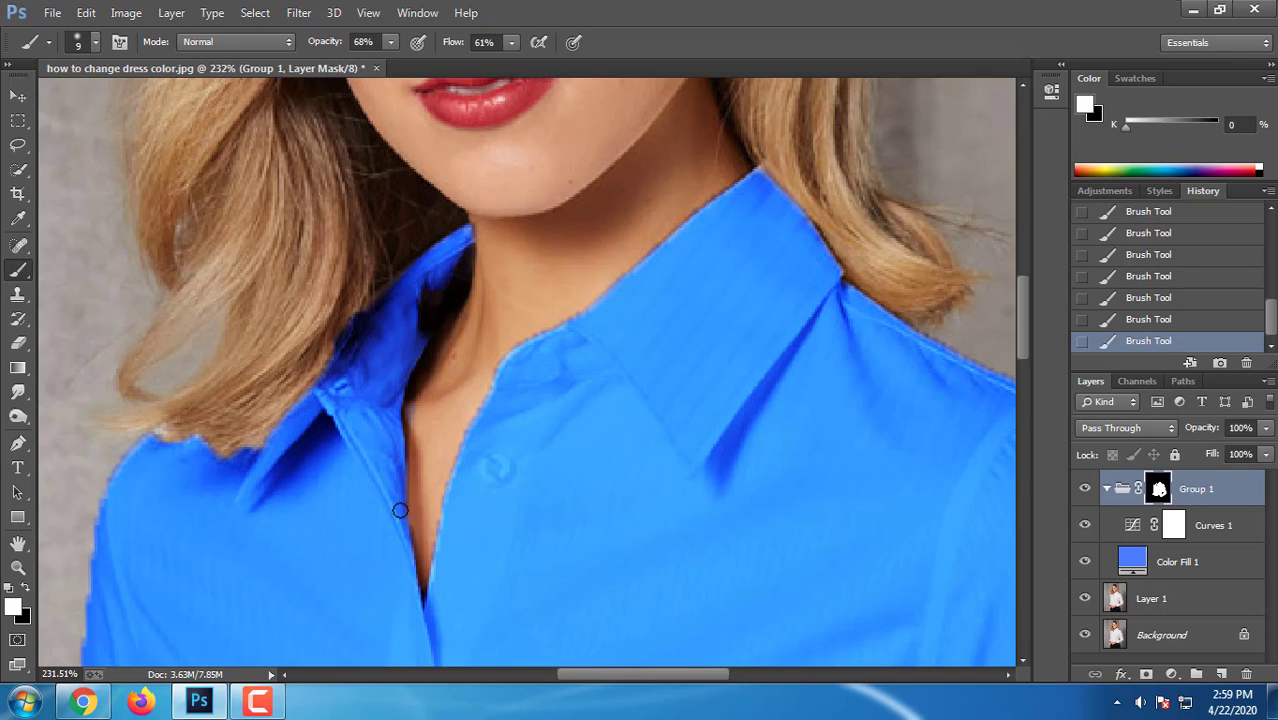
Undo the last brush stroke on the mask and collapse Group 1 in the layer stack.
scroll(541, 371, down, 3)
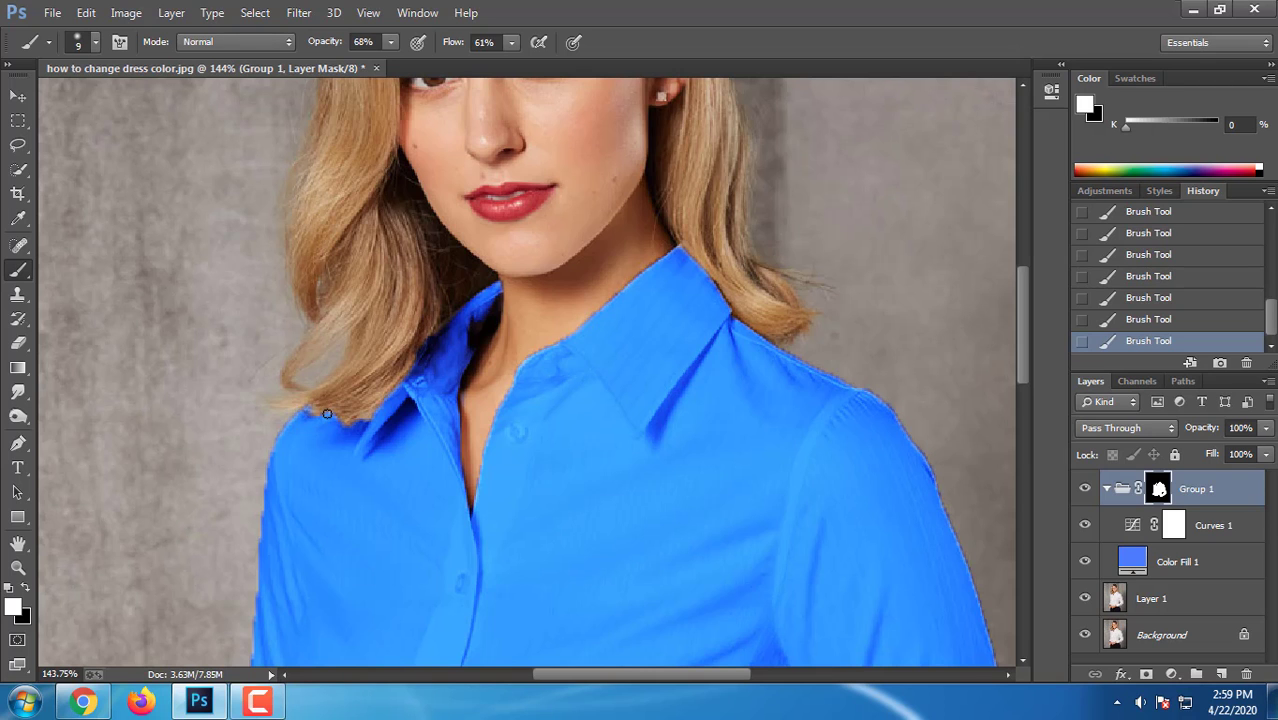
scroll(647, 414, down, 6)
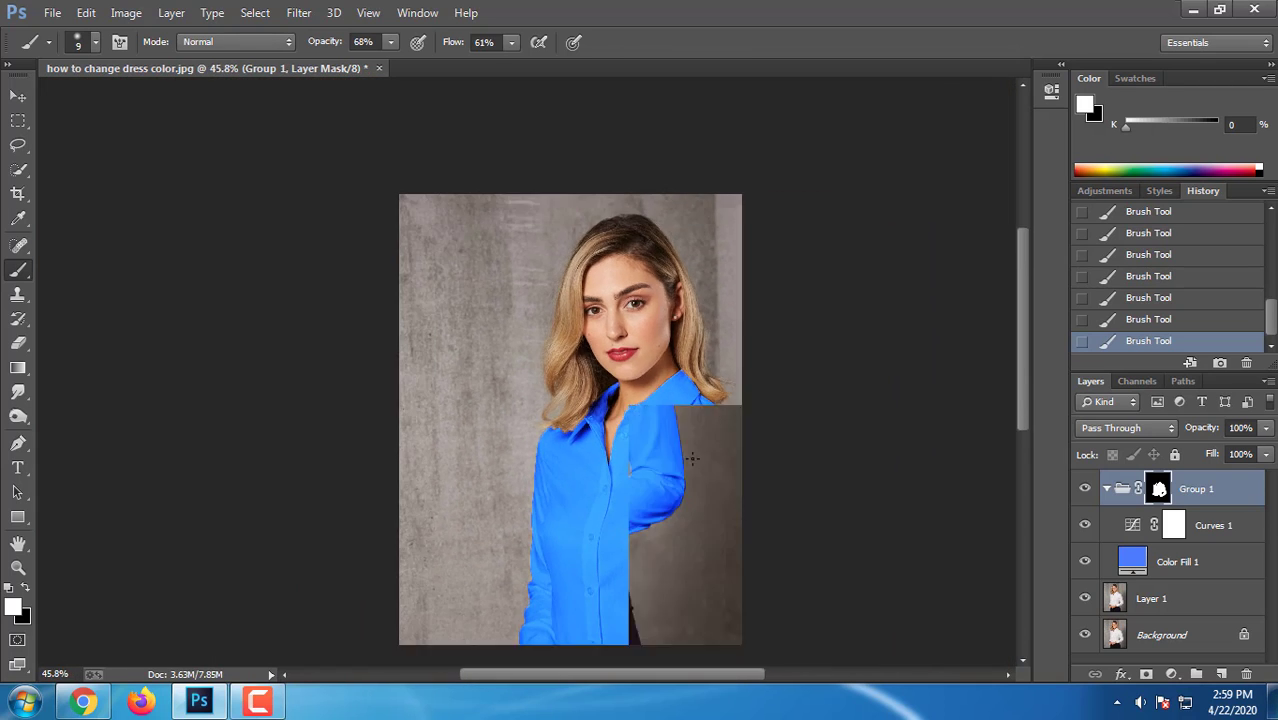
scroll(690, 425, up, 3)
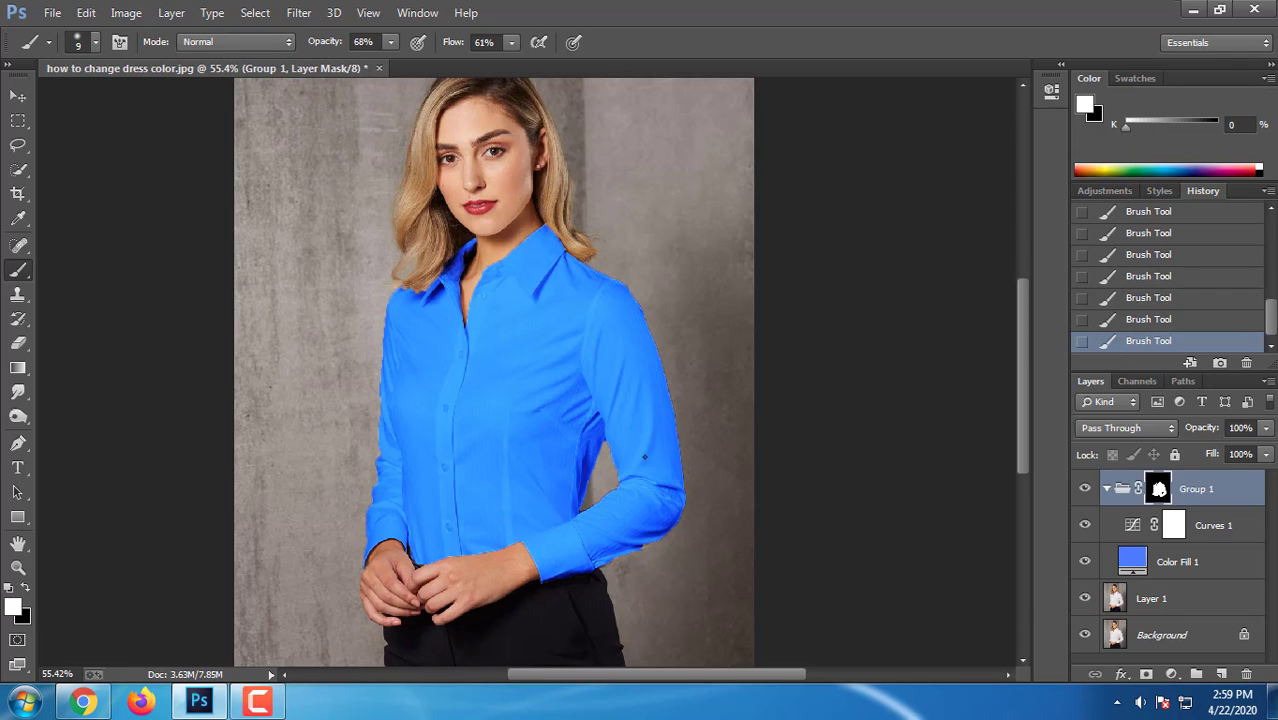
scroll(612, 460, up, 2)
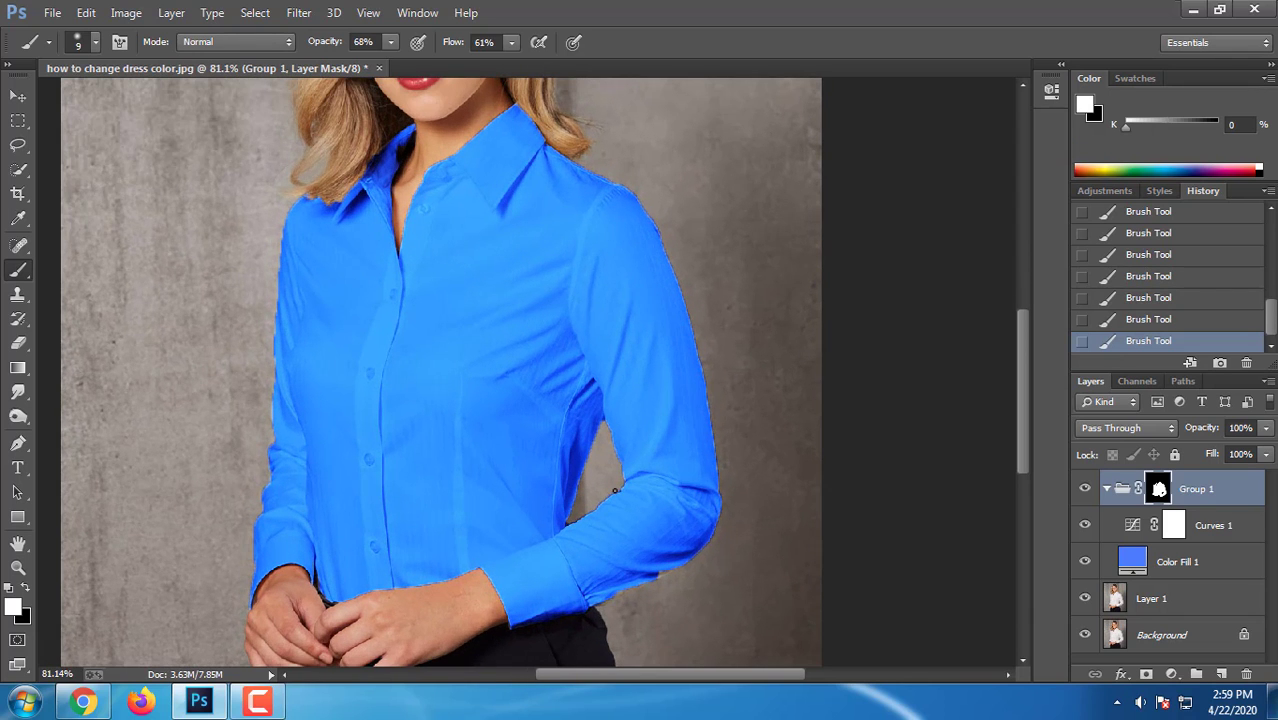
scroll(479, 571, up, 3)
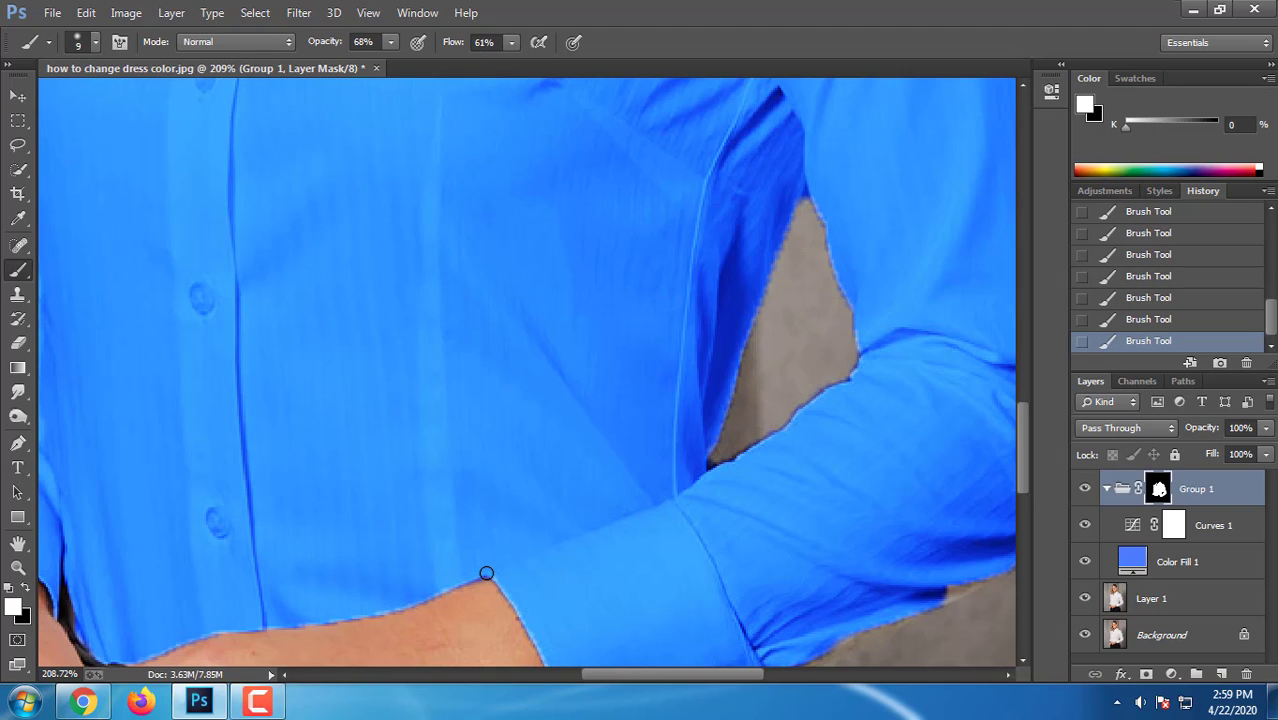
key(ctrl+z)
scroll(536, 562, down, 6)
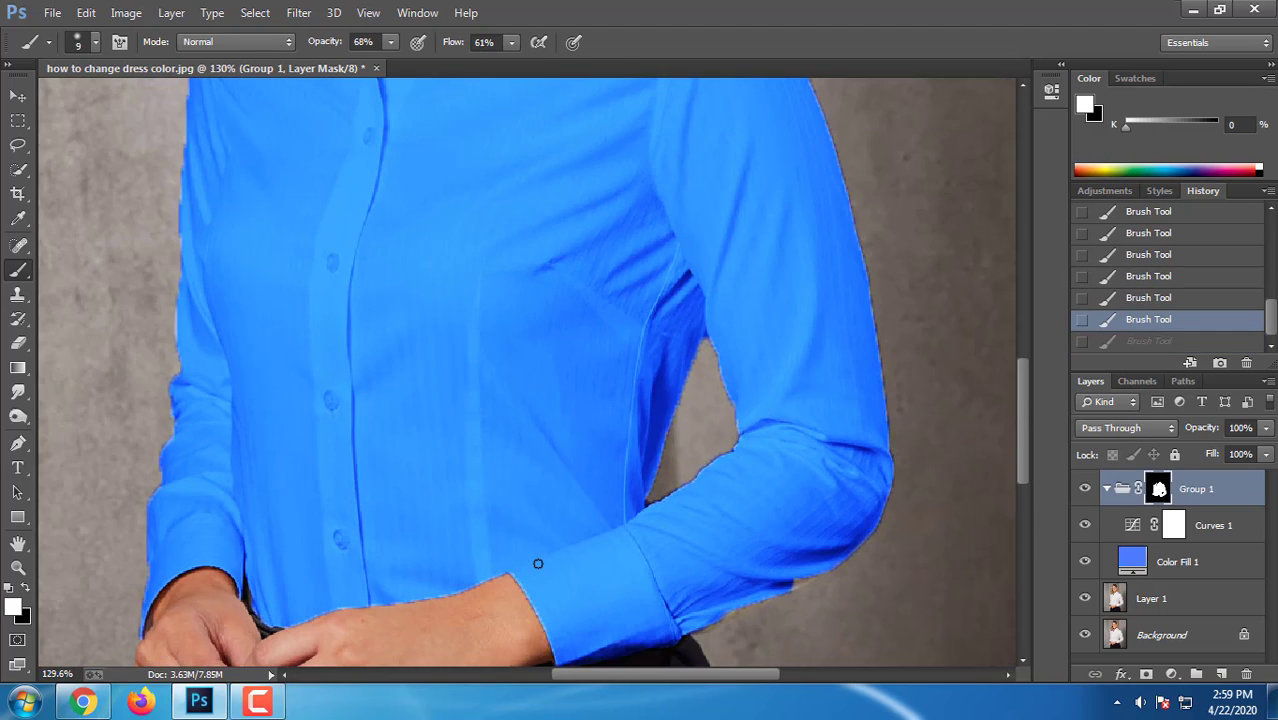
scroll(499, 438, up, 1)
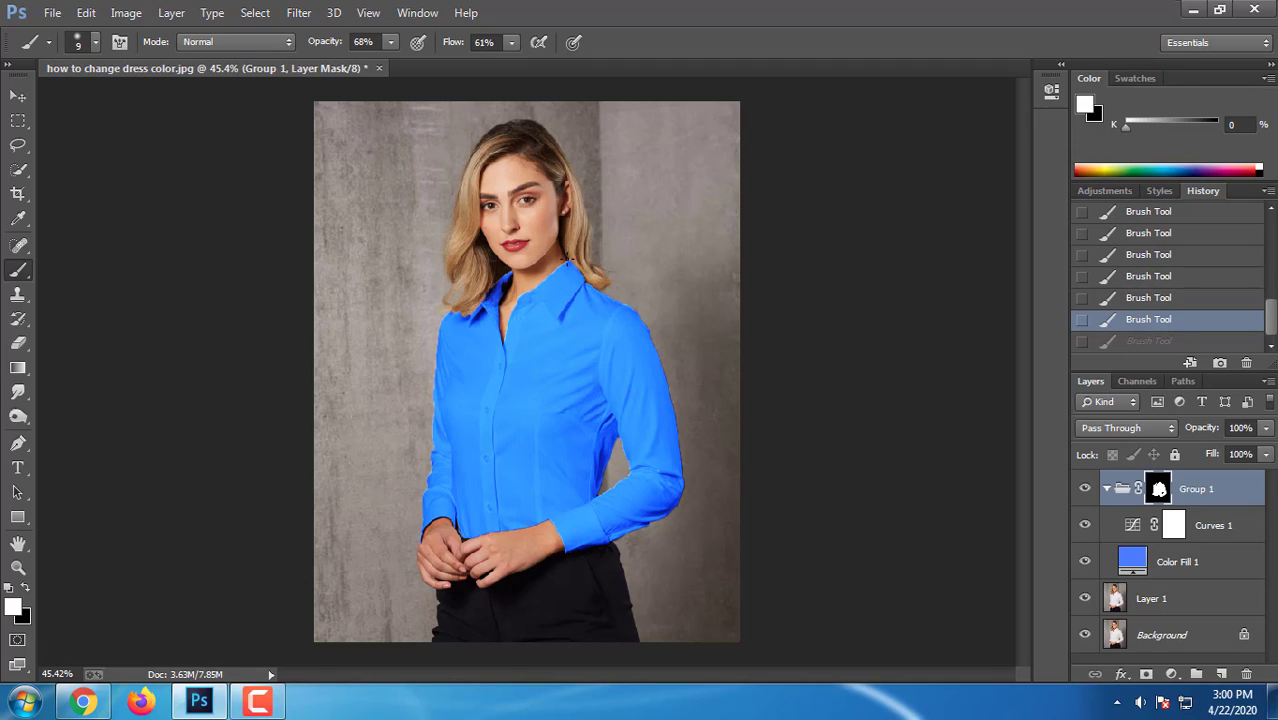
click(1106, 489)
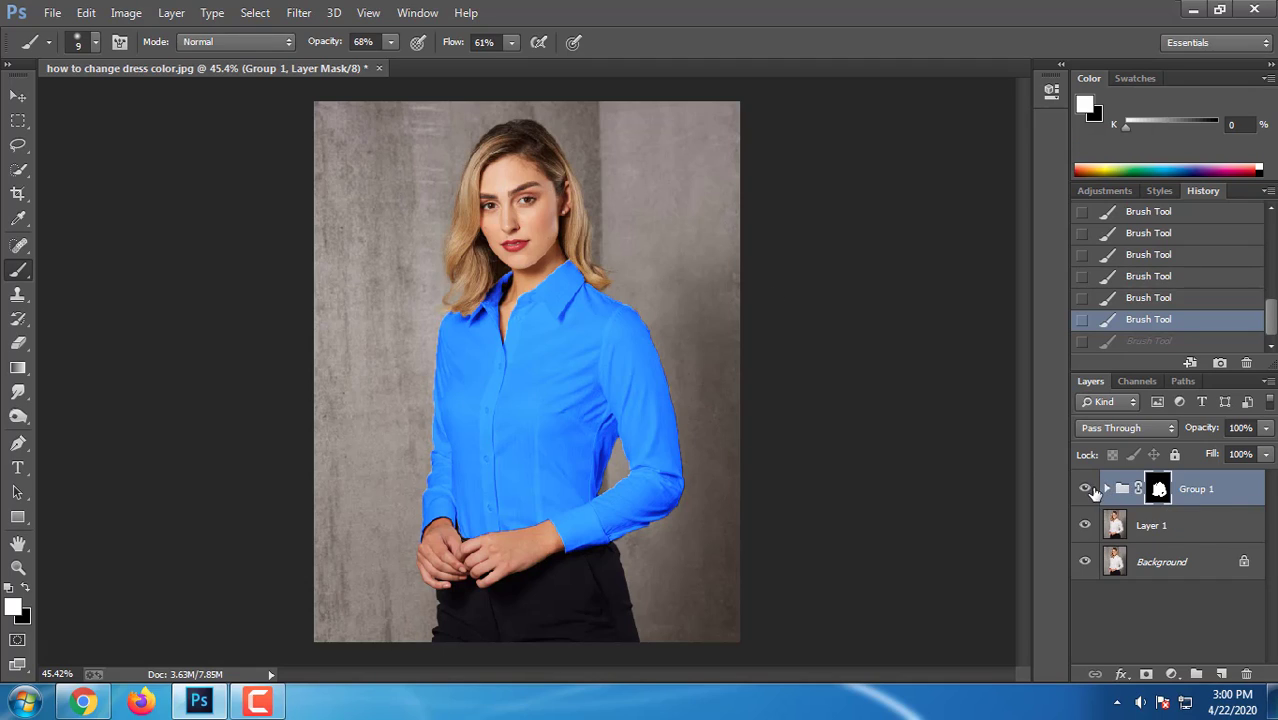
Toggle Group 1's visibility off and on to compare the blue shirt with the original white one.
click(1085, 489)
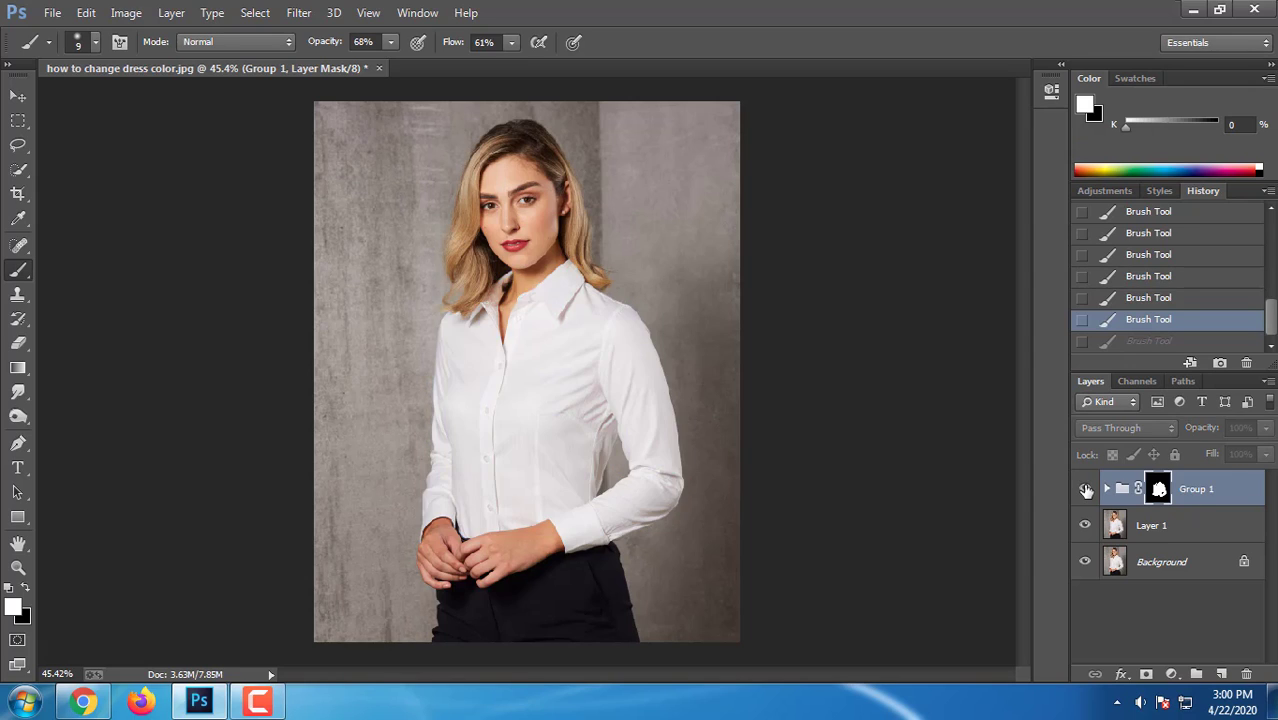
click(1085, 489)
click(1085, 489)
click(1085, 489)
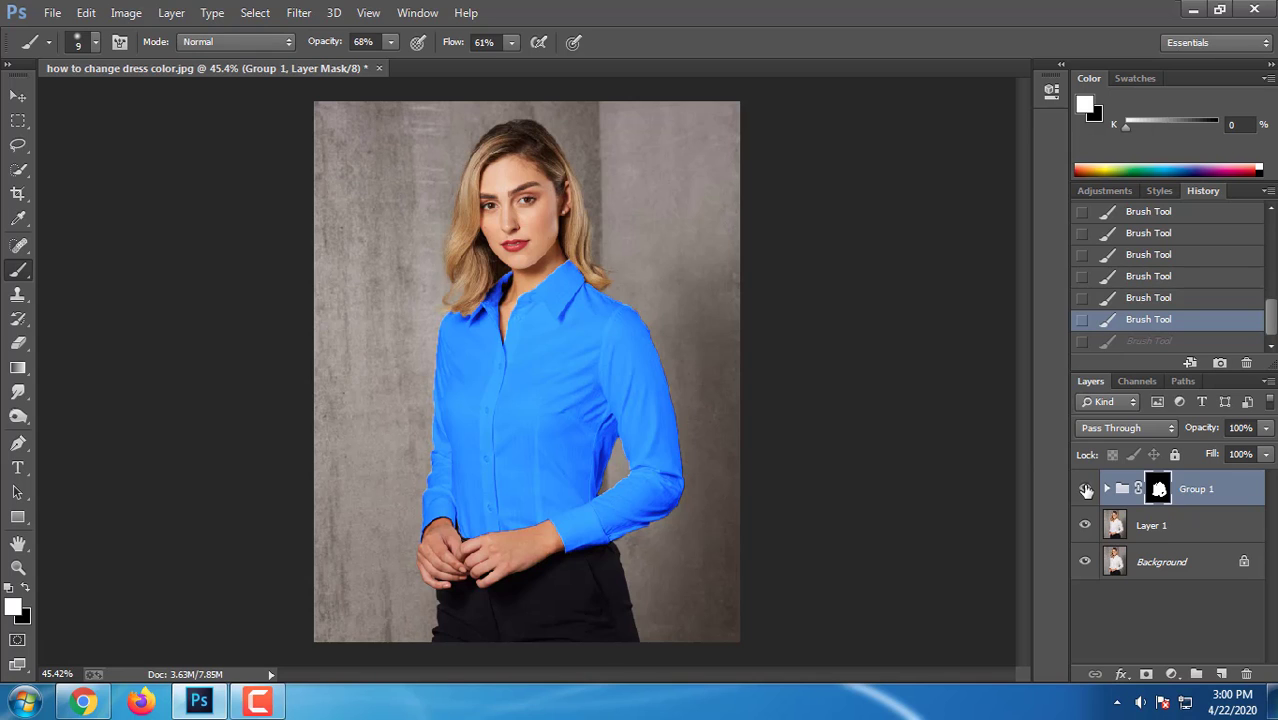
Paint white on the group mask at the tip of the collar beside the neck, using the 9 px brush.
scroll(558, 267, up, 6)
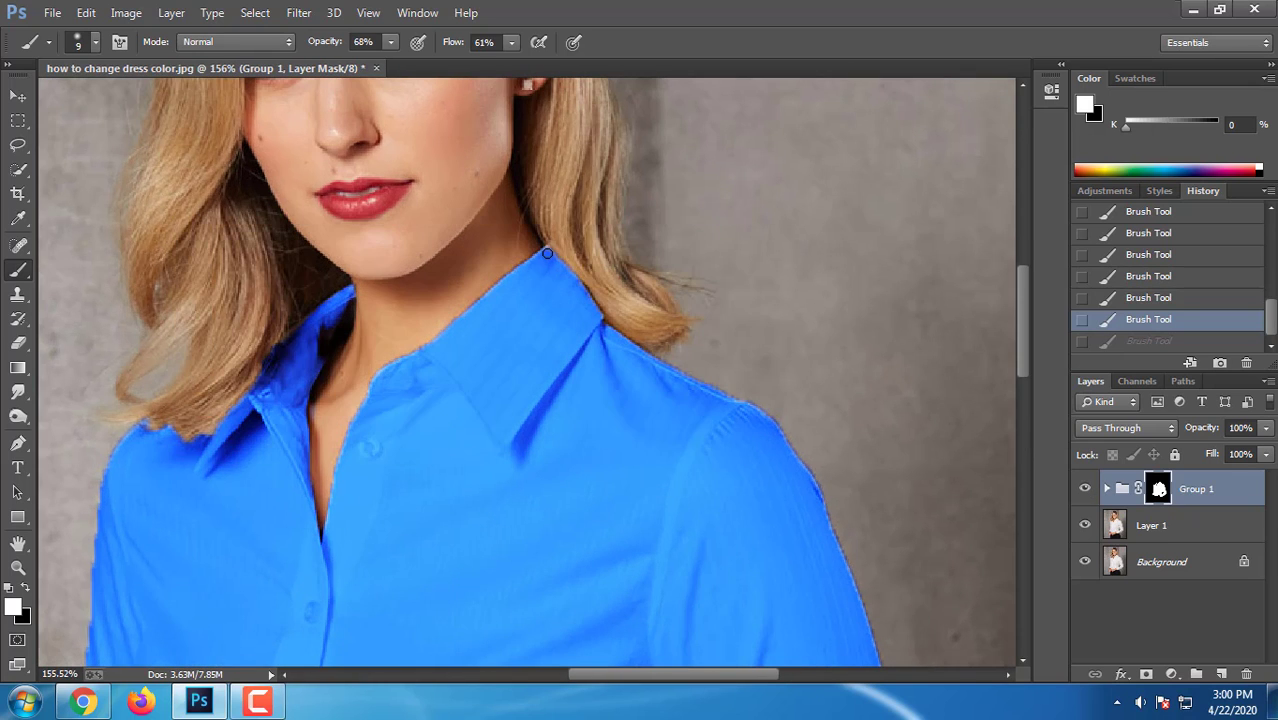
drag(546, 250, 543, 252)
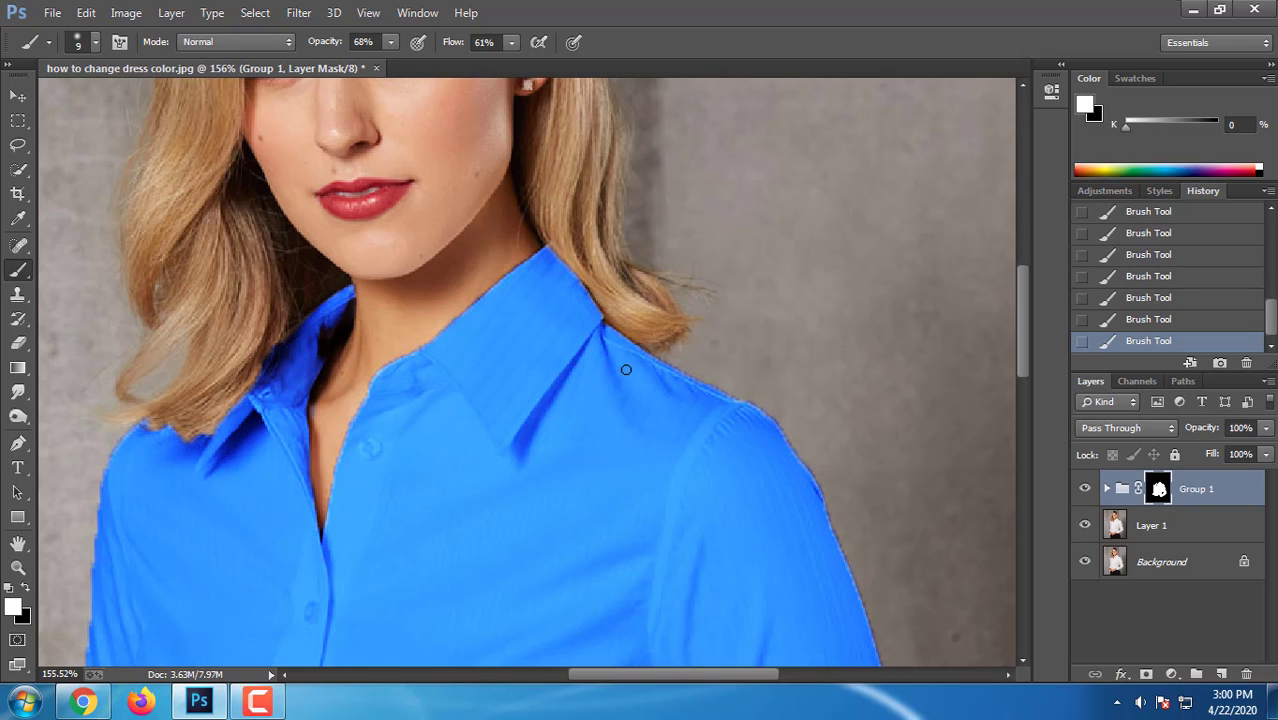
scroll(626, 370, down, 6)
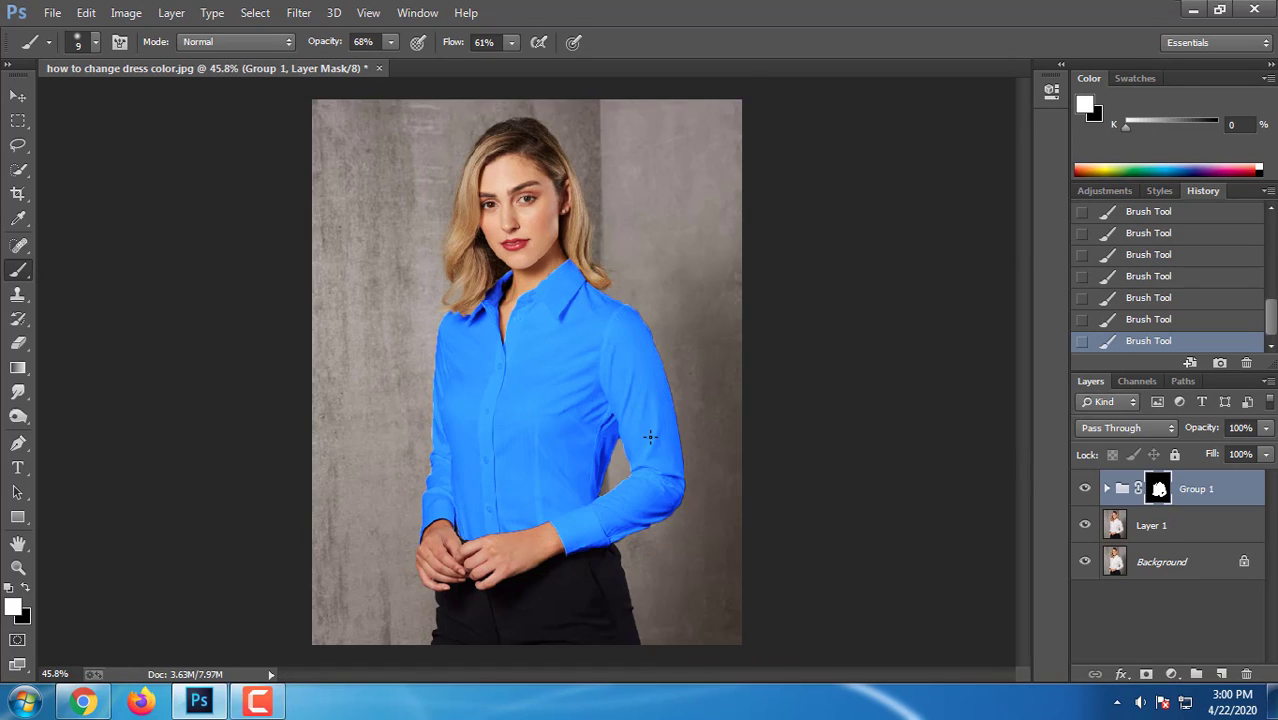
Examine the recolored shirt's outer sleeve edge up close and the whole photo from a distance for mask flaws.
scroll(650, 436, up, 2)
scroll(651, 427, down, 3)
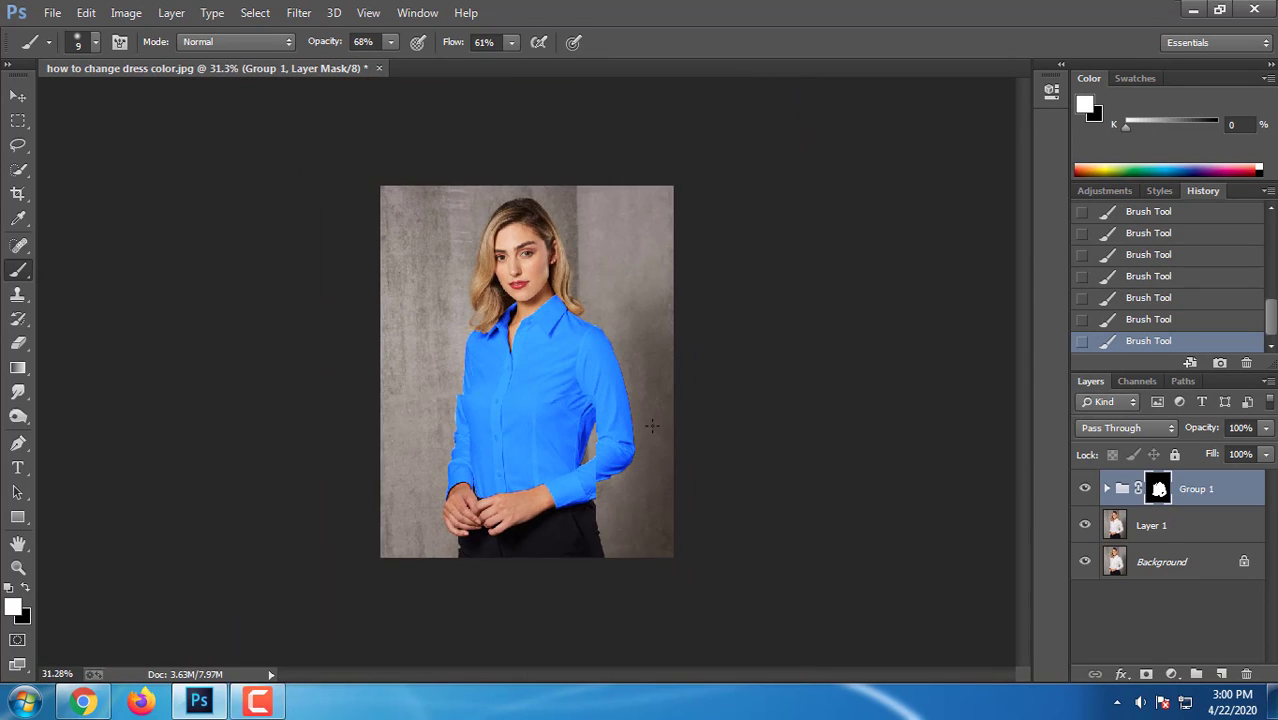
scroll(652, 420, up, 1)
scroll(437, 441, up, 5)
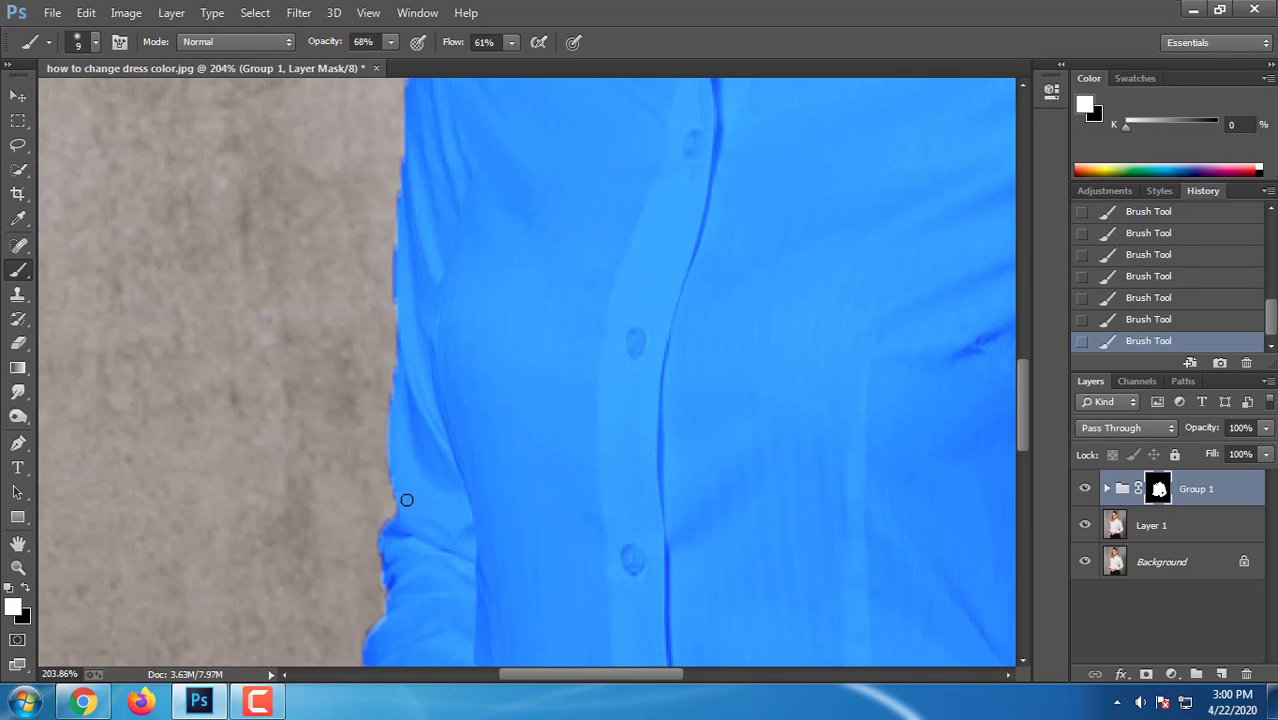
scroll(389, 570, down, 1)
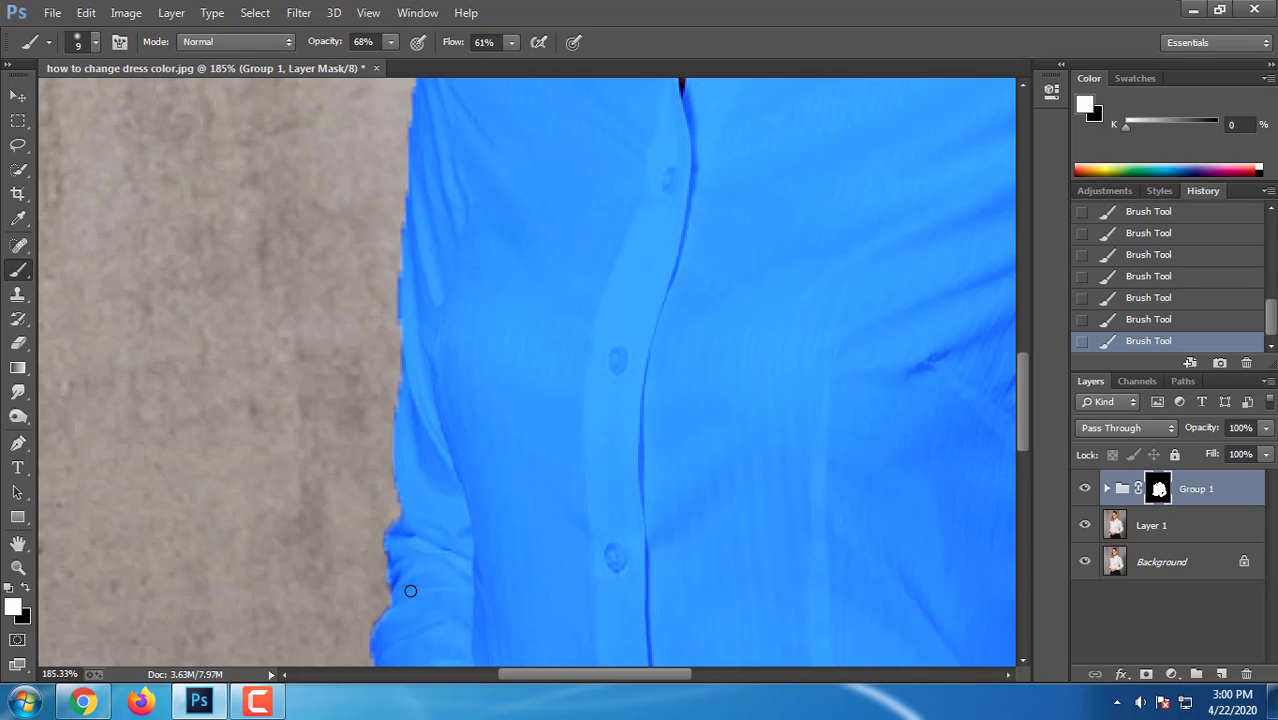
scroll(676, 381, down, 20)
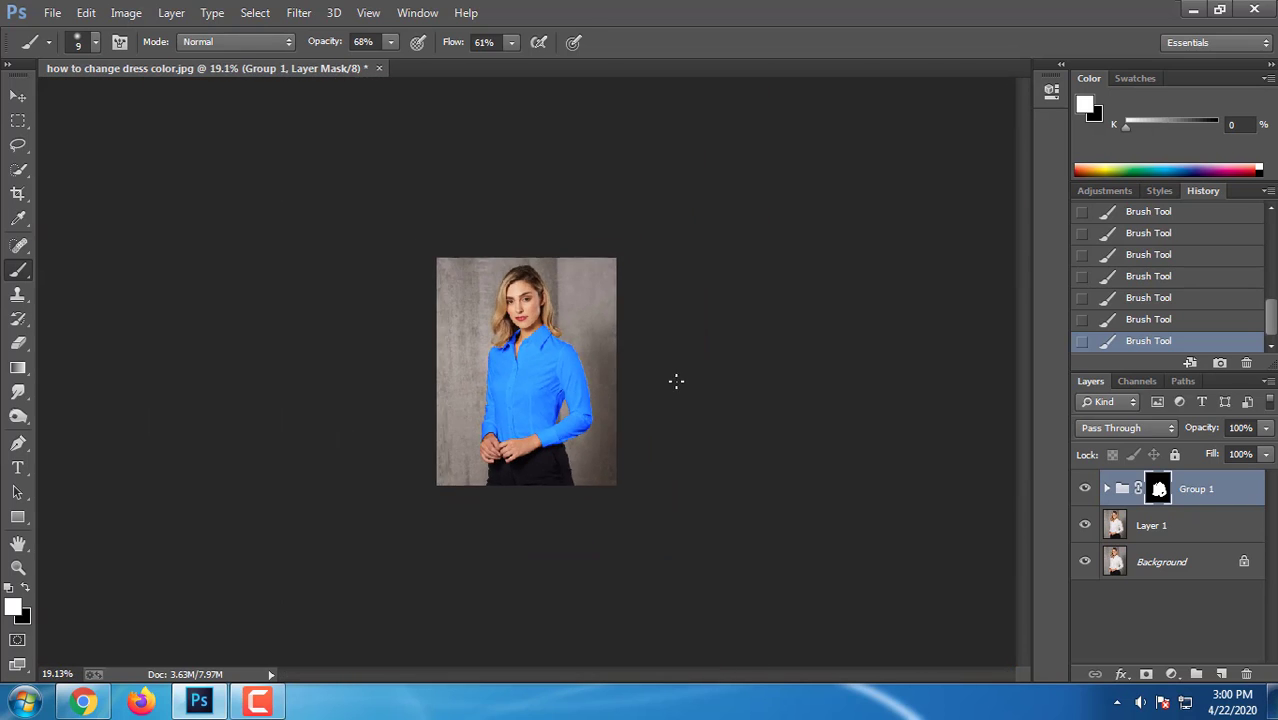
scroll(676, 381, up, 9)
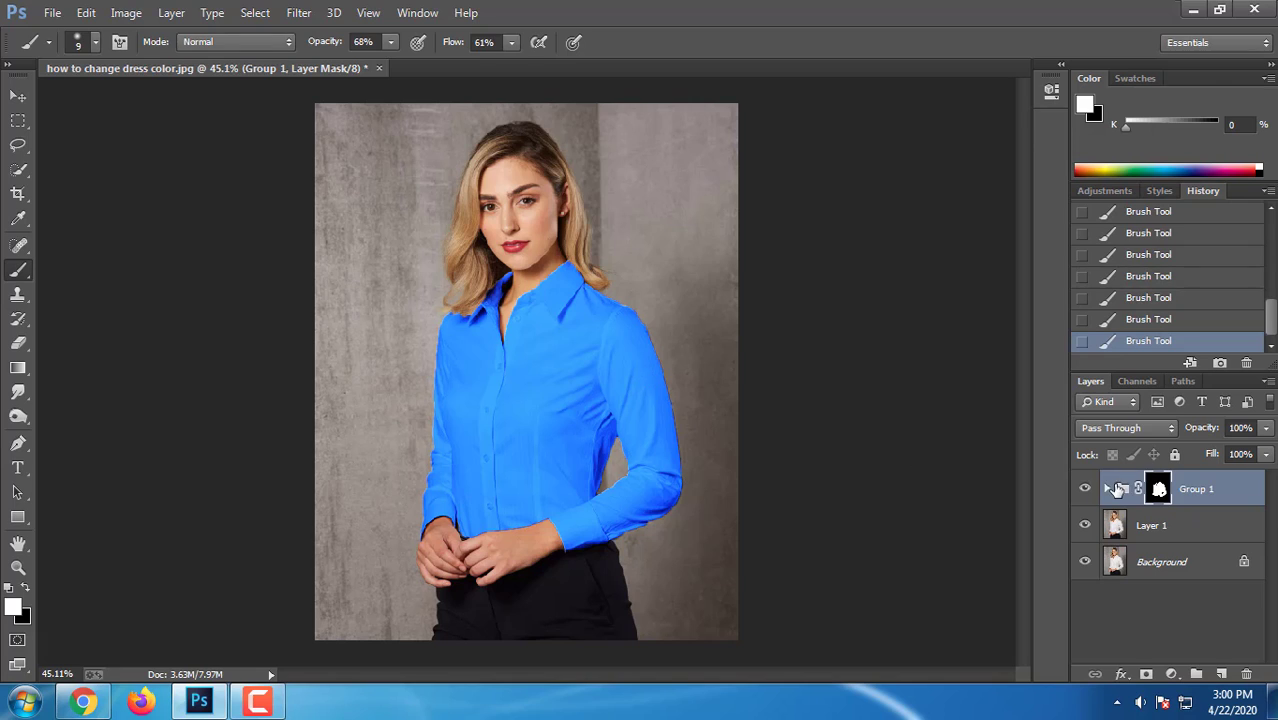
Expand Group 1 and change the Color Fill 1 layer's color to red fe5252.
click(1119, 489)
click(1107, 488)
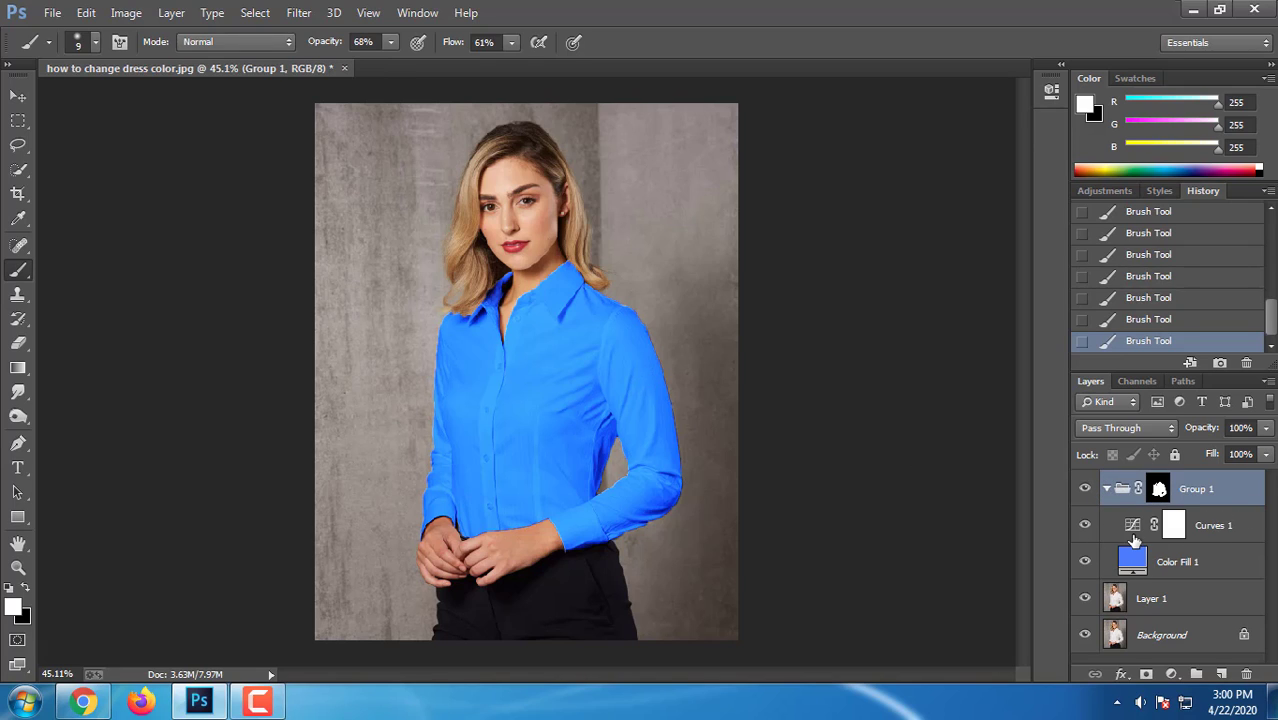
double_click(1133, 562)
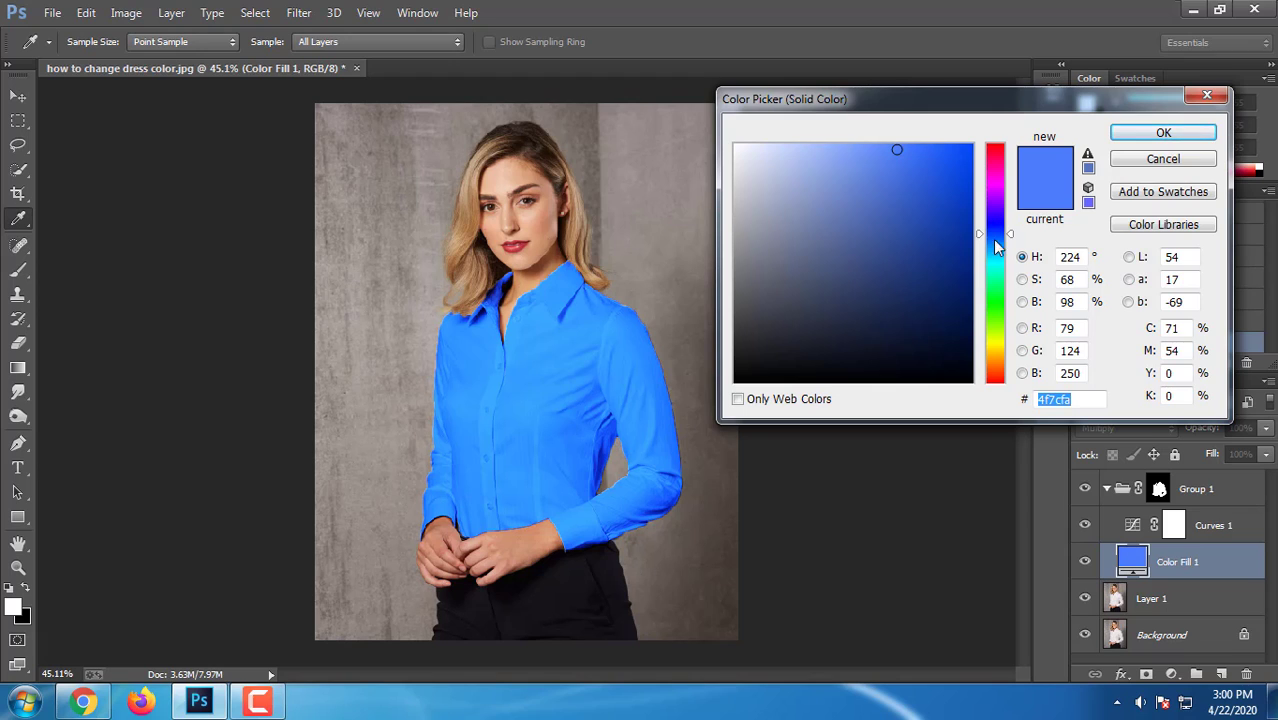
drag(992, 200, 997, 134)
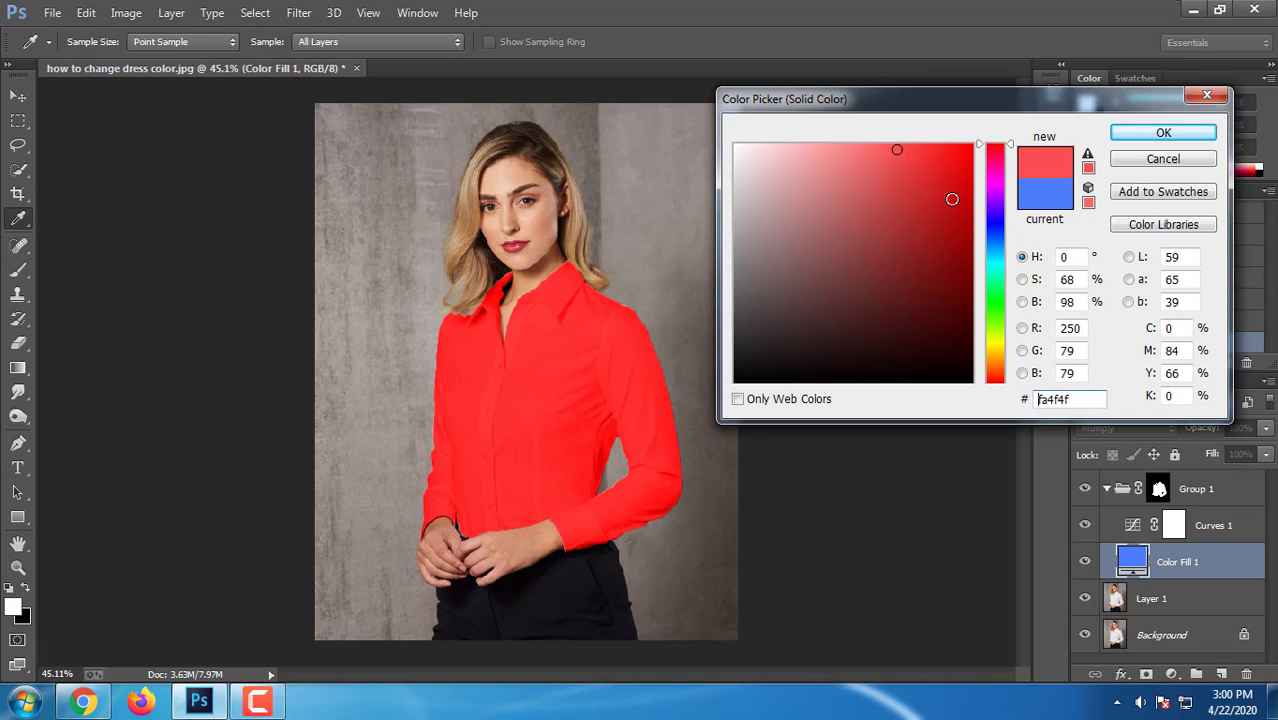
drag(909, 144, 896, 145)
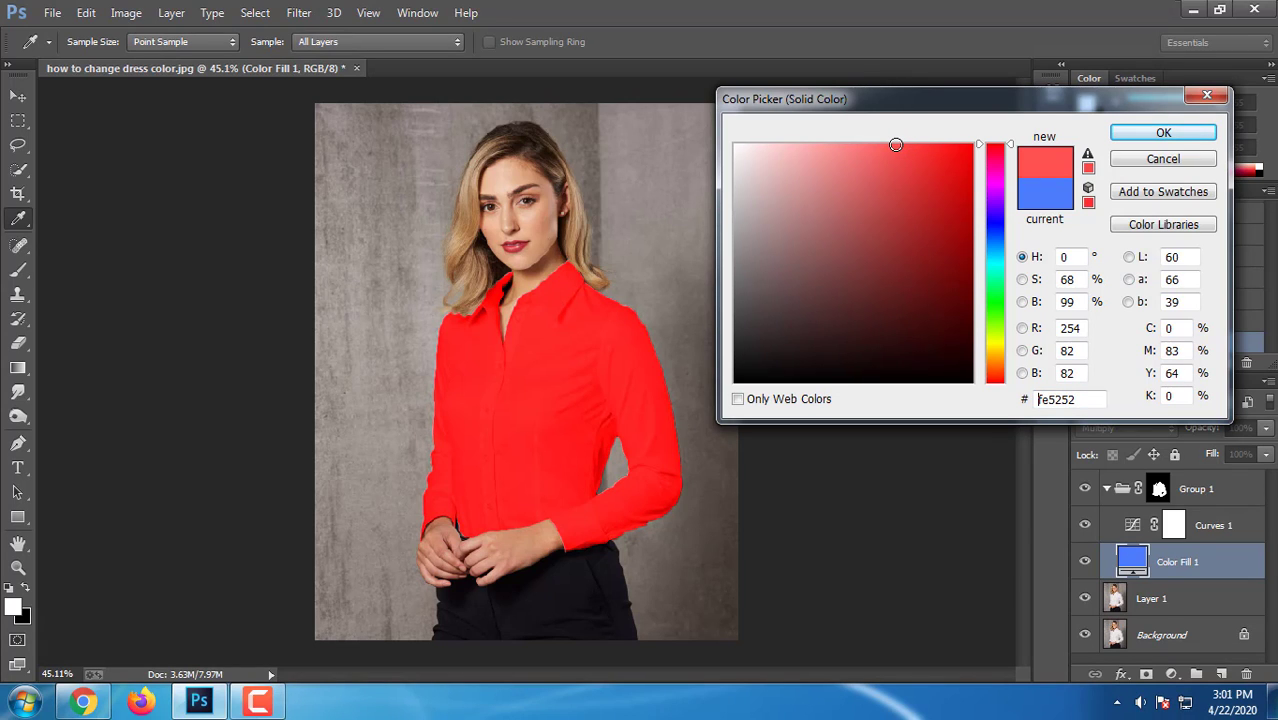
click(1184, 138)
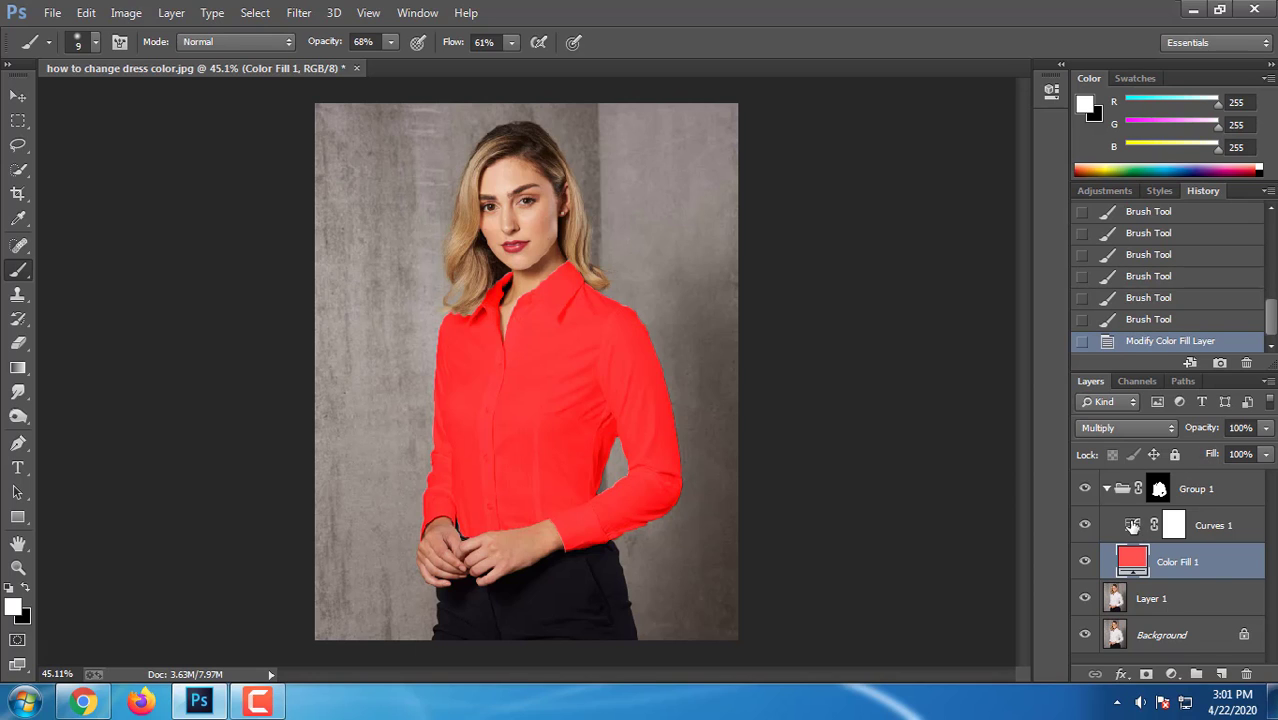
Adjust Curves 1 with the on-image adjustment tool, brightening the shirt front's tones and darkening the shadows at the side by the inner sleeve.
double_click(1133, 526)
scroll(617, 431, up, 1)
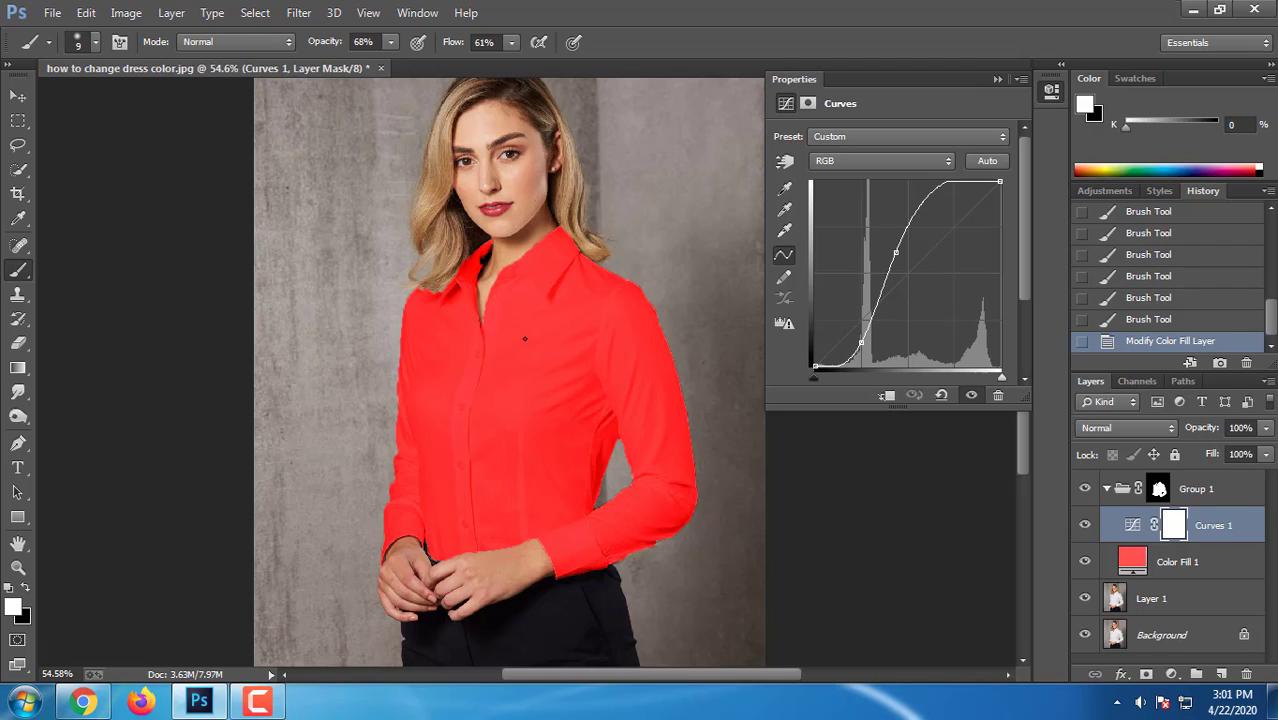
drag(523, 318, 526, 318)
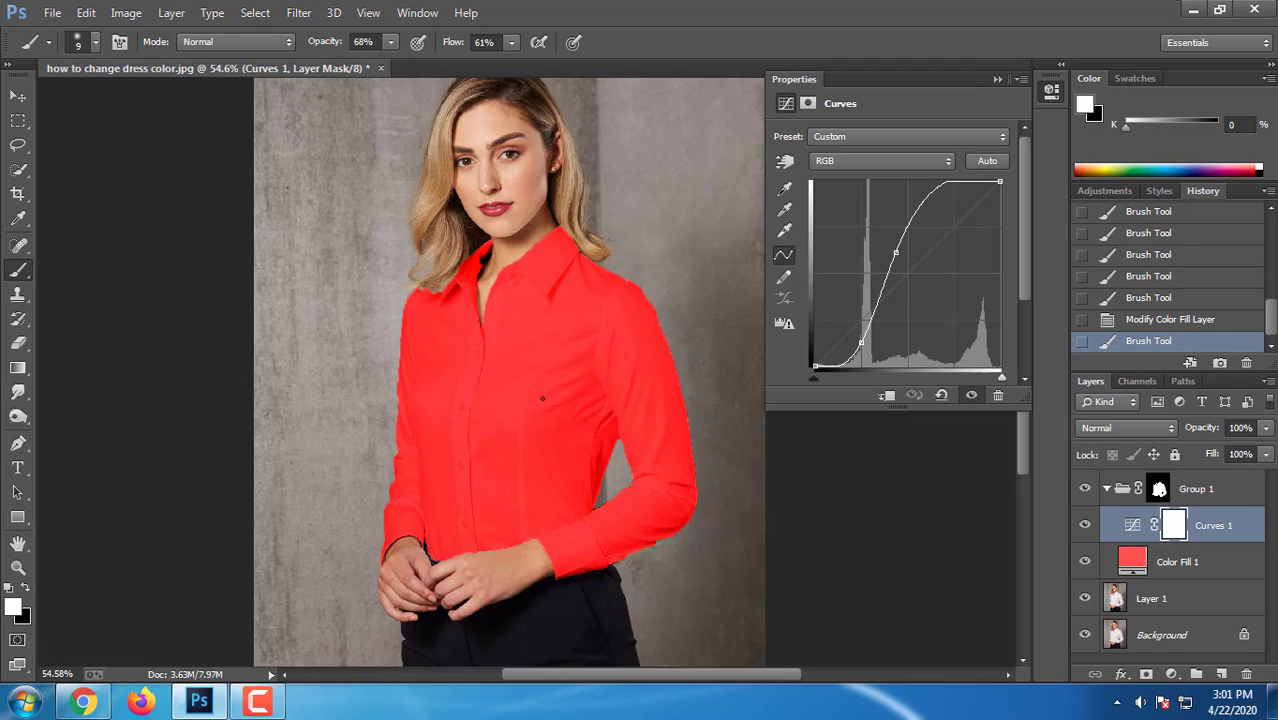
click(784, 161)
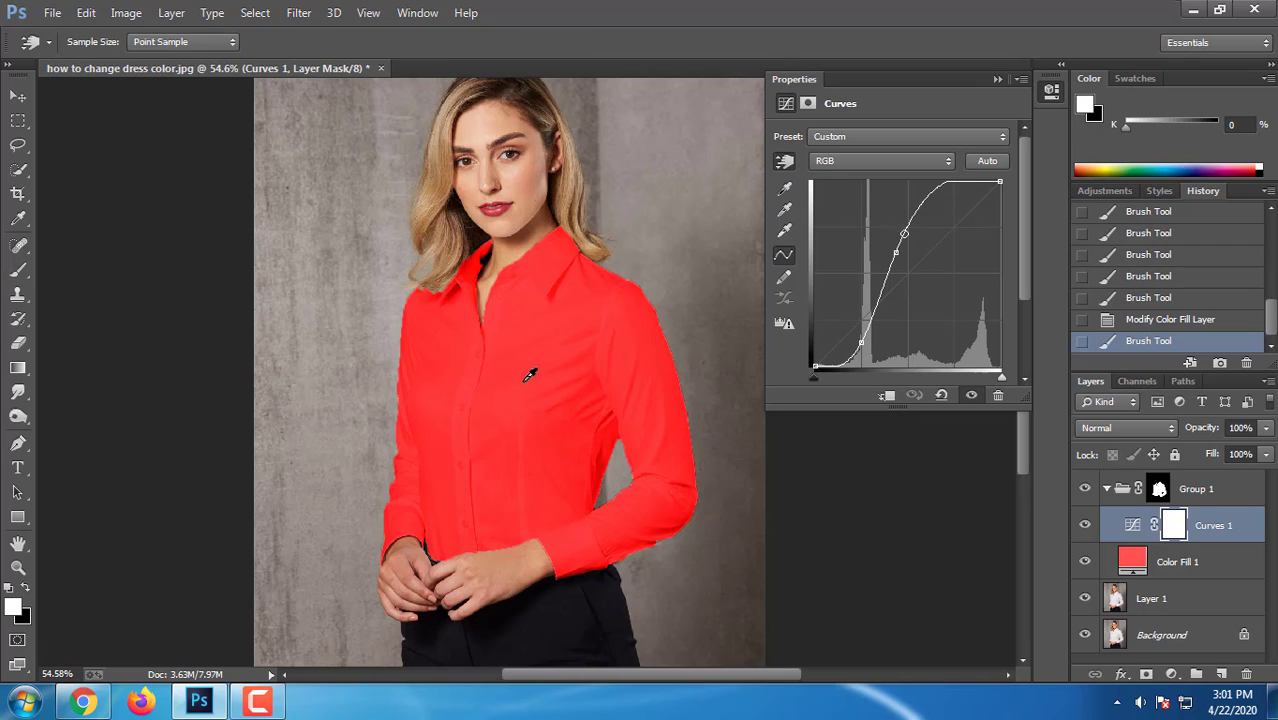
drag(546, 369, 506, 369)
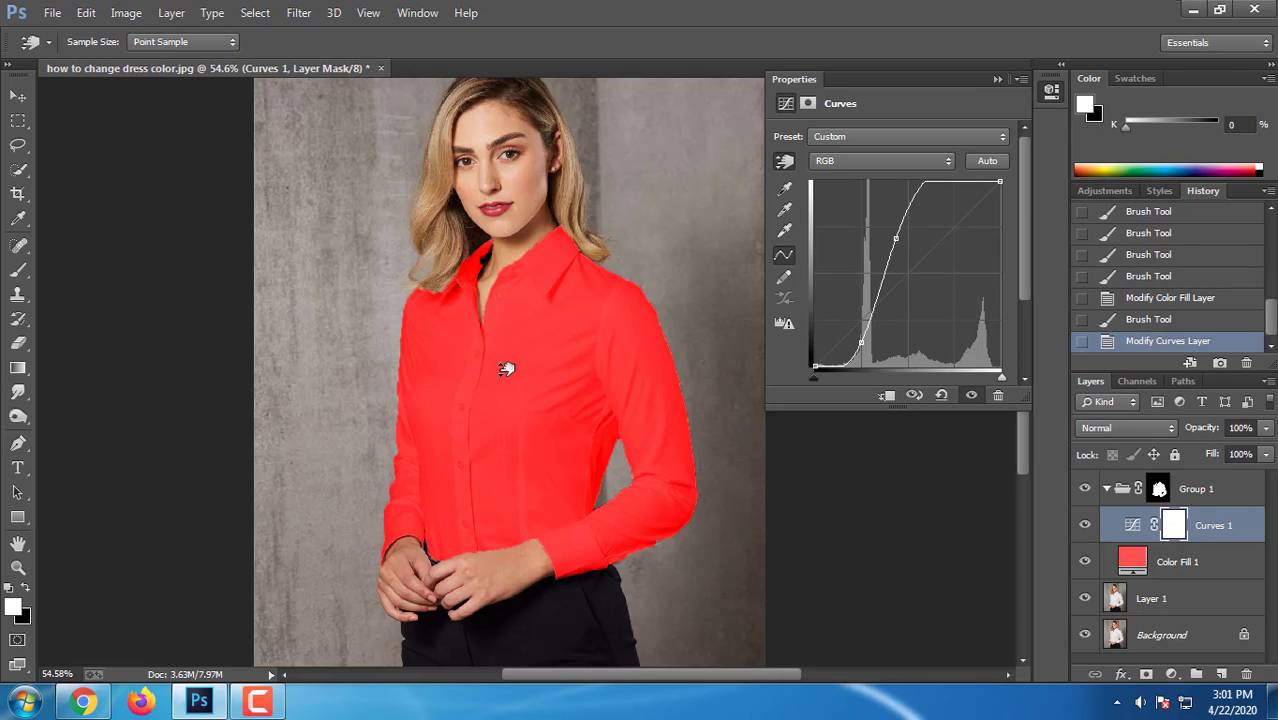
scroll(633, 423, up, 3)
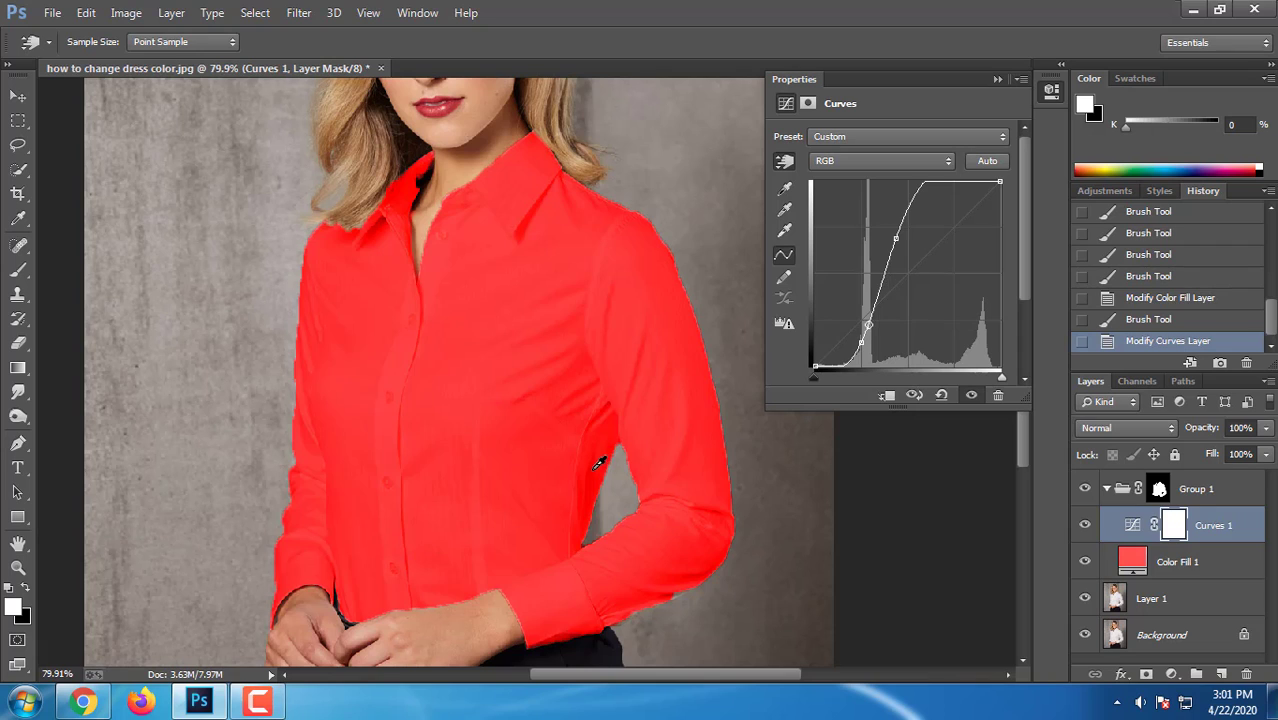
drag(600, 462, 597, 480)
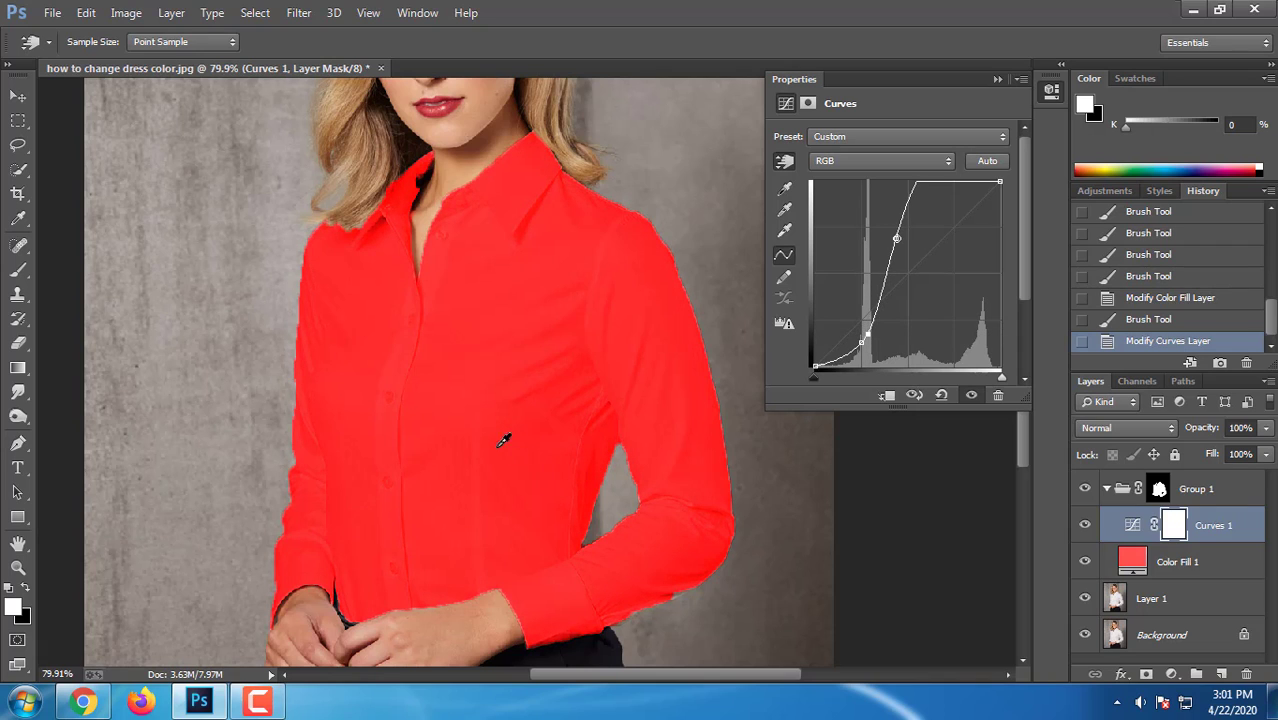
mouse_move(475, 342)
mouse_down()
mouse_move(467, 328)
mouse_move(491, 342)
mouse_up()
Set the Color Fill 1 layer to a slightly lighter red, fe5b5b, trying several neighboring shades in the color picker.
double_click(1135, 561)
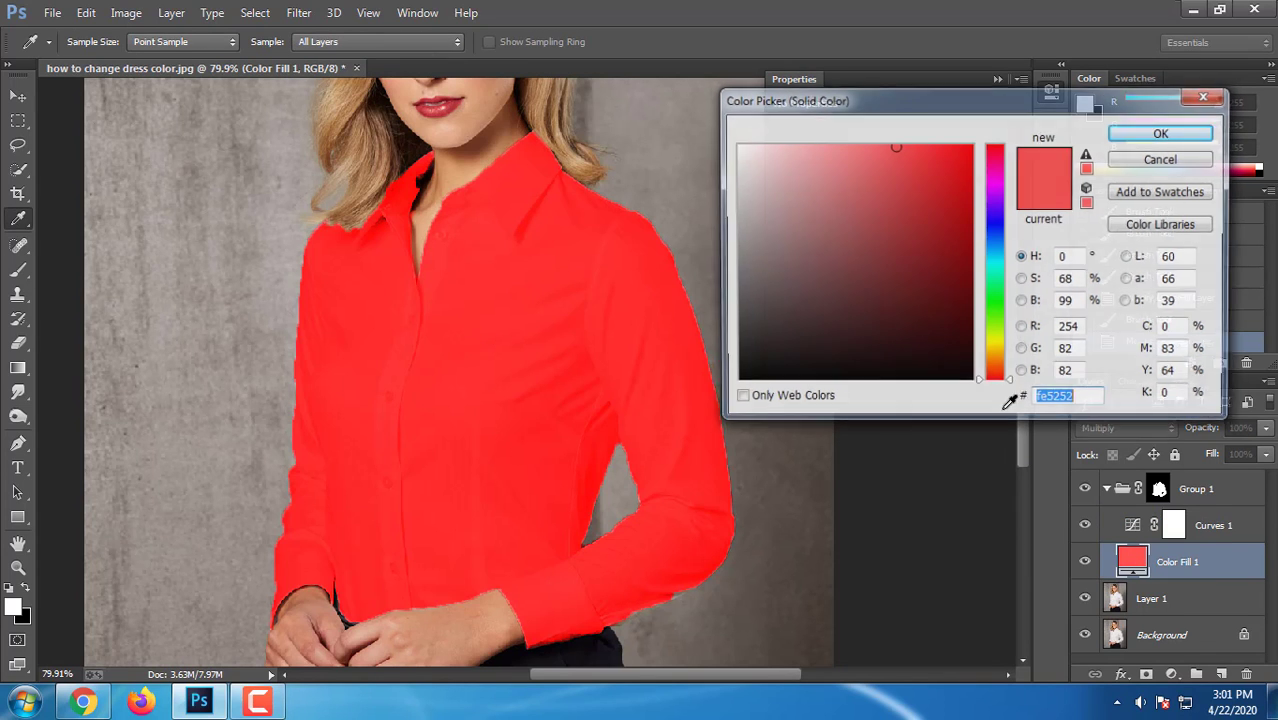
click(875, 146)
drag(875, 146, 894, 140)
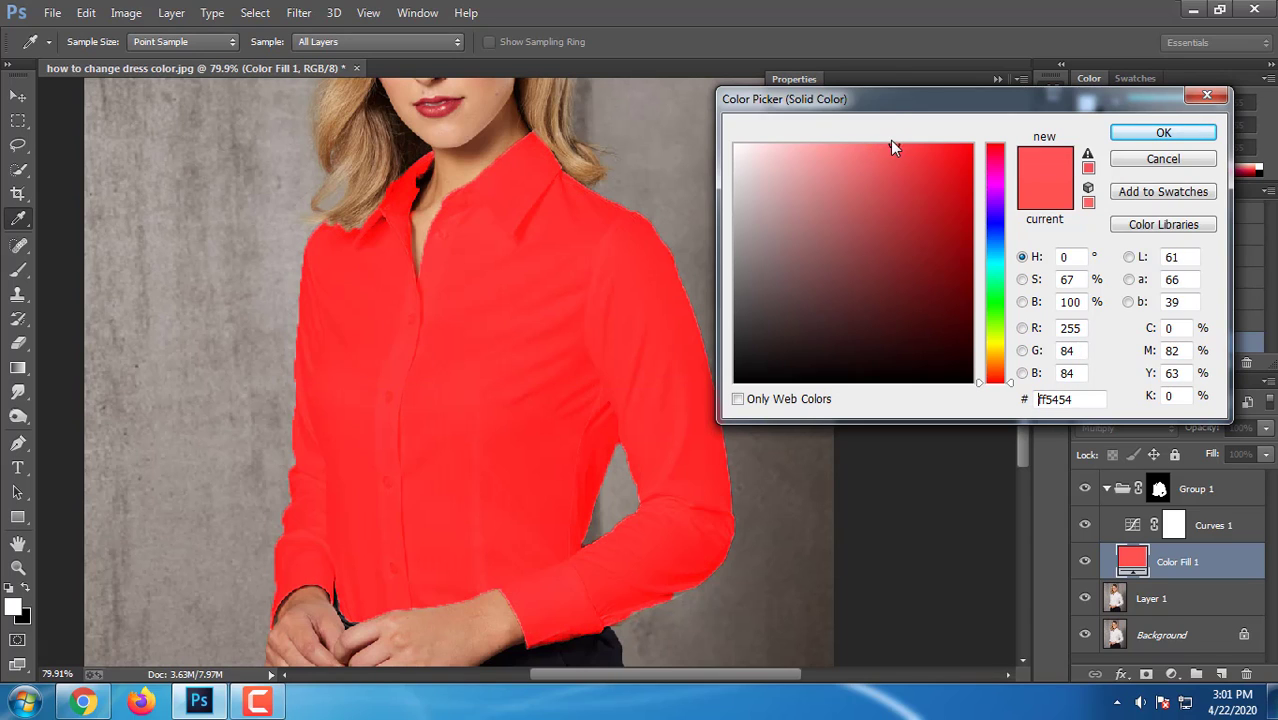
click(883, 146)
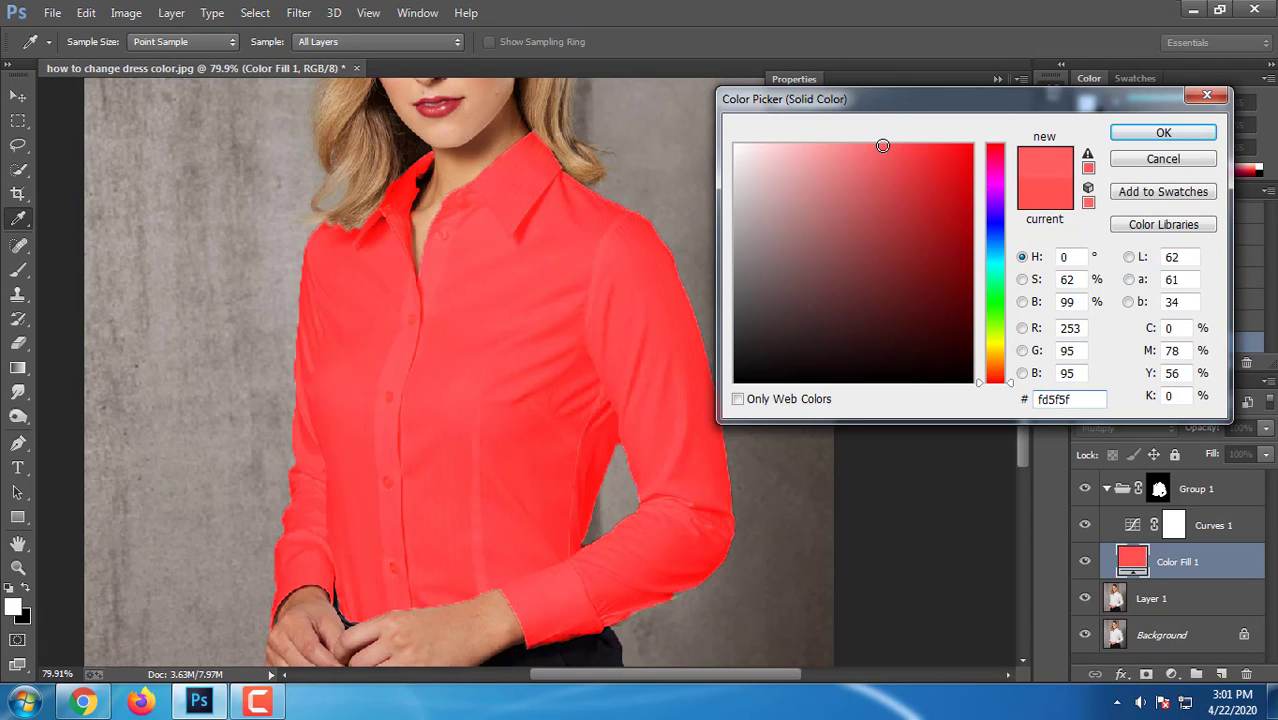
drag(883, 146, 875, 141)
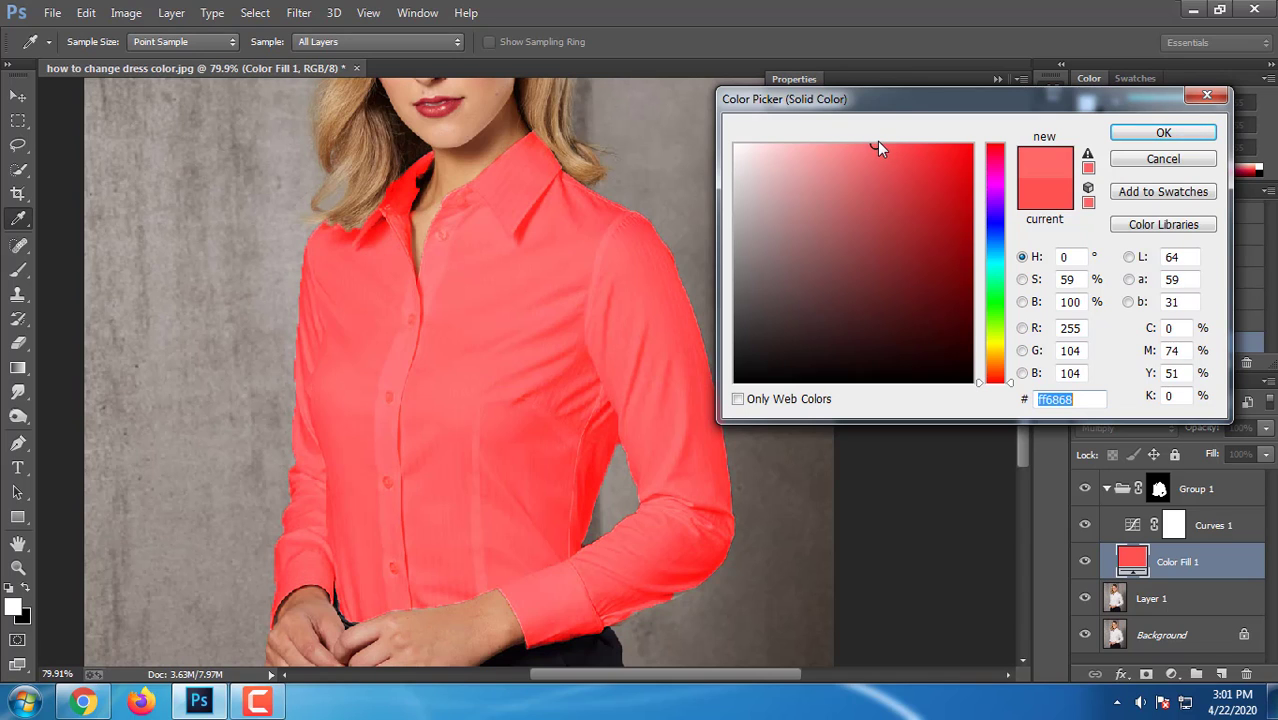
click(885, 148)
drag(885, 148, 887, 145)
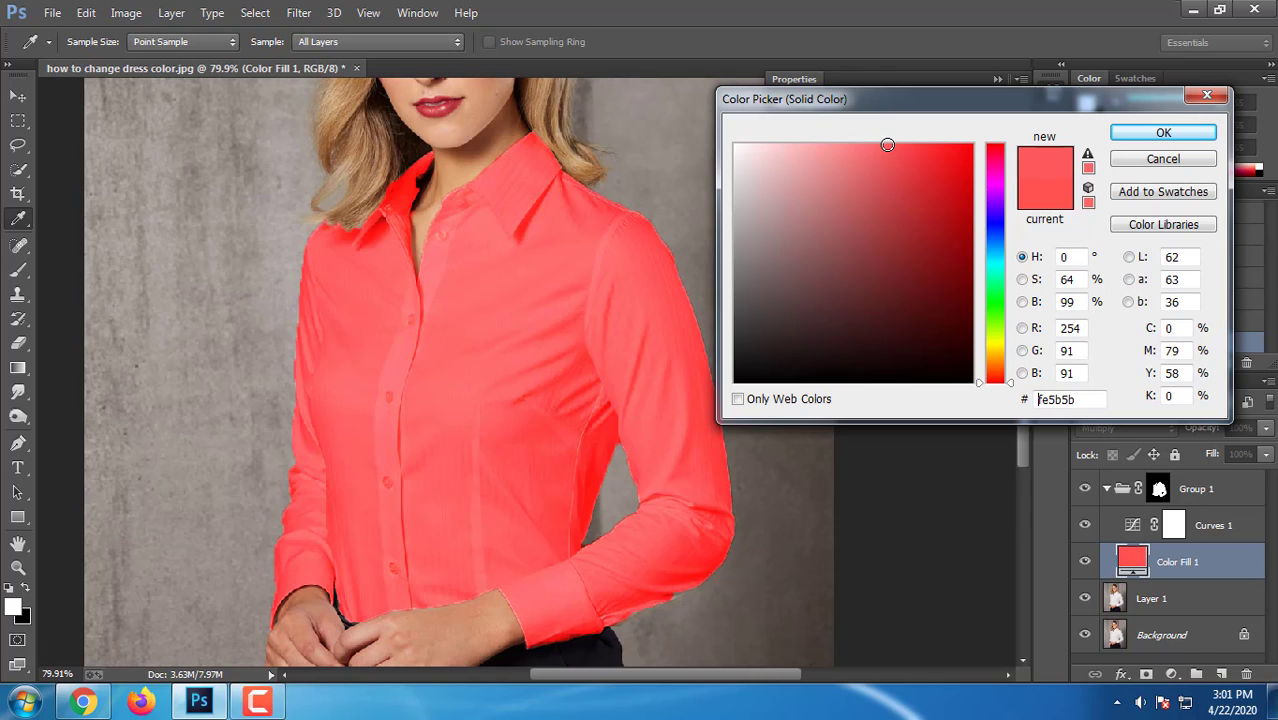
click(1162, 133)
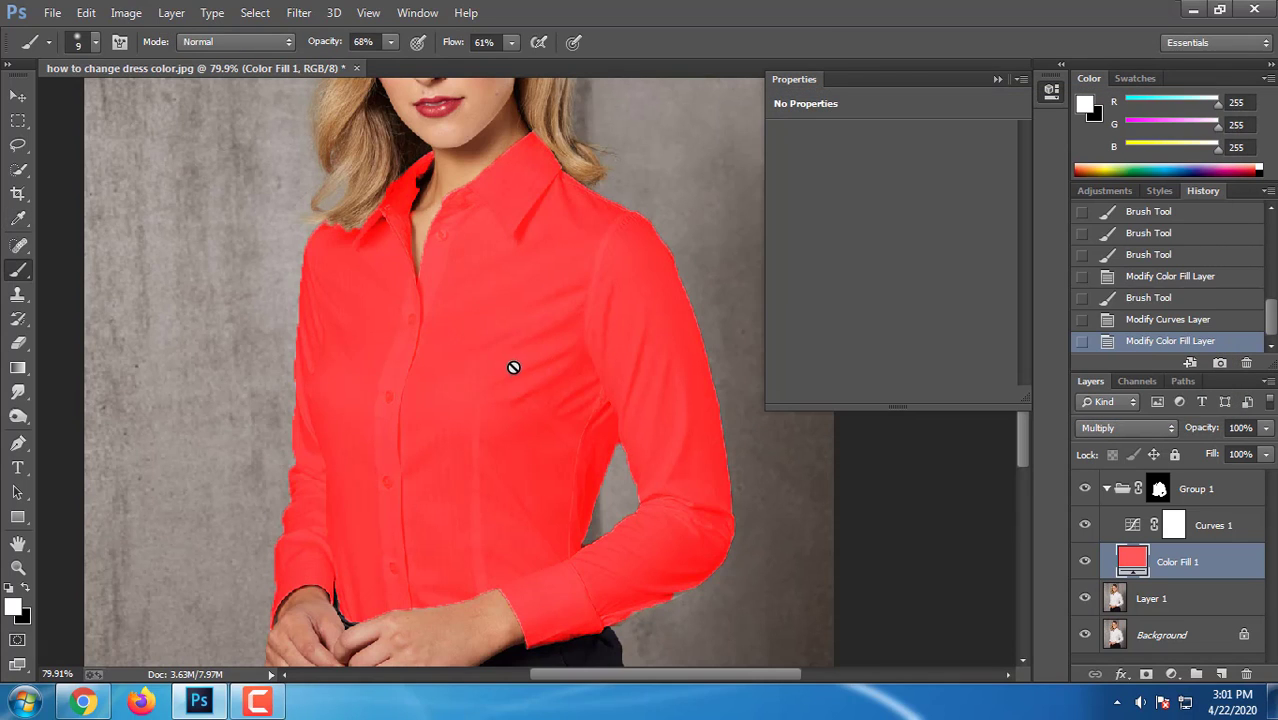
Refine Curves 1 with on-image adjustments on the shirt front and the shadowed side by the inner sleeve, and collapse its properties.
click(1131, 526)
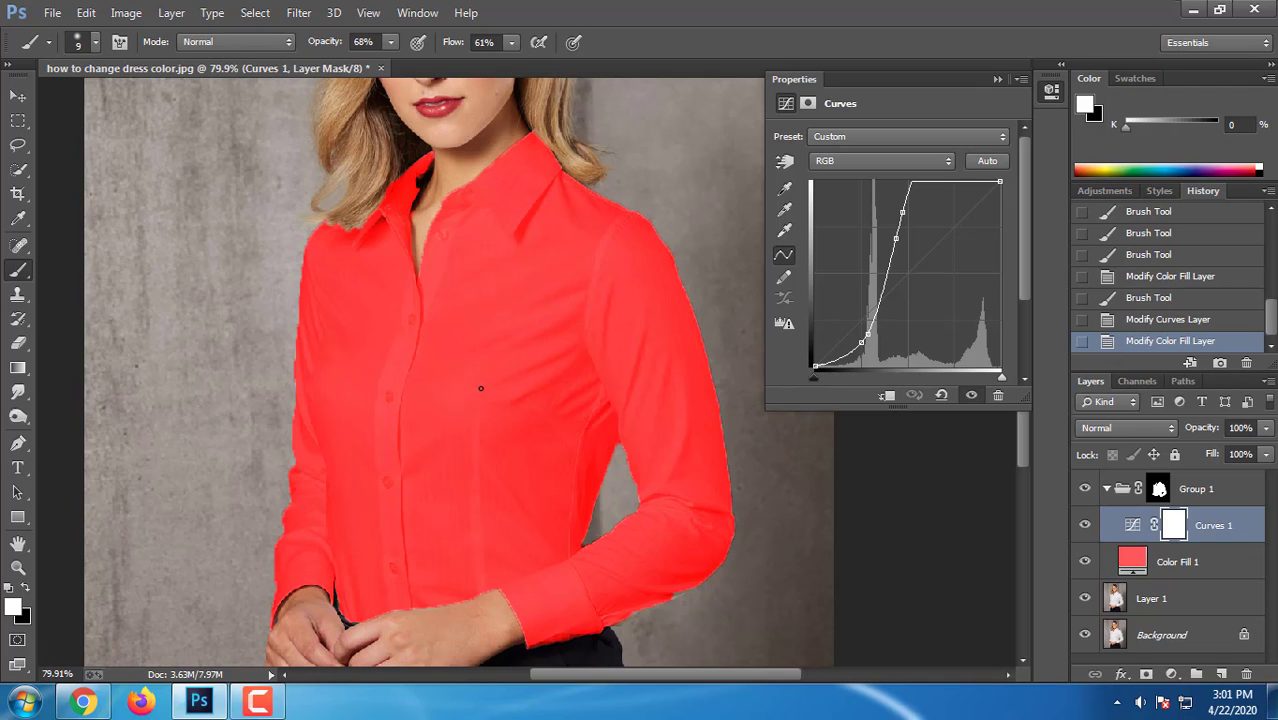
click(784, 163)
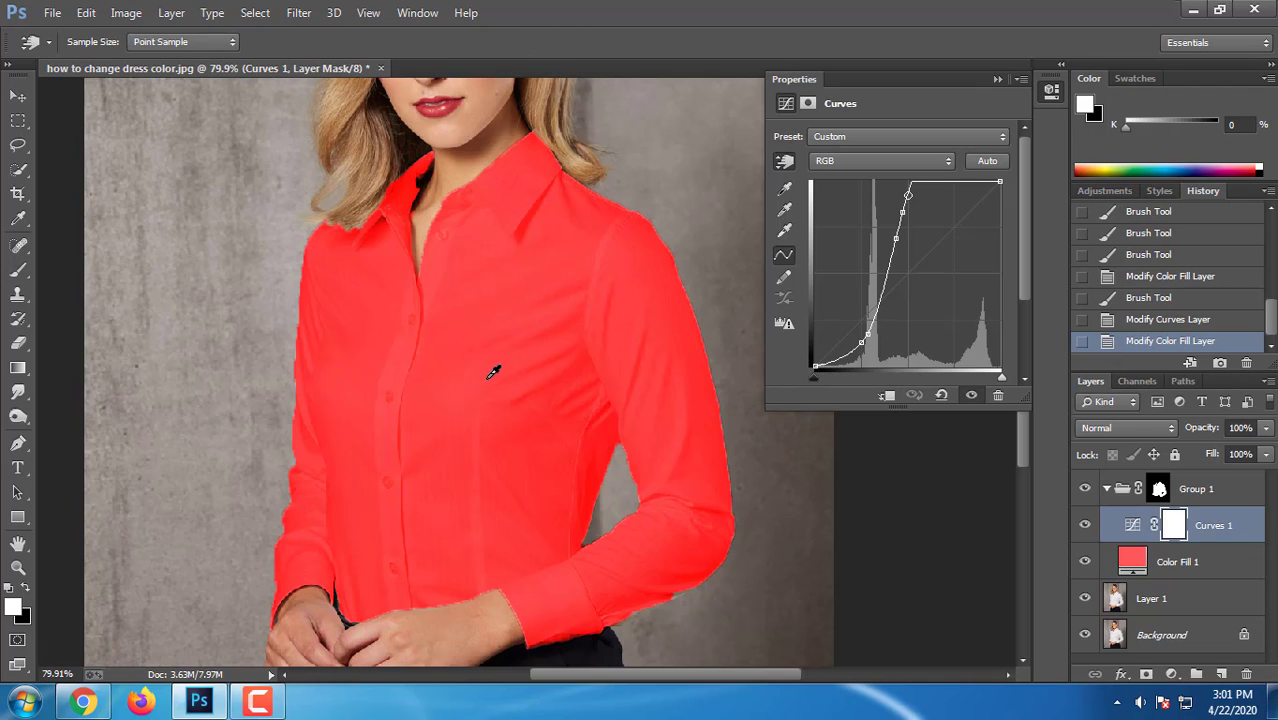
drag(488, 377, 457, 339)
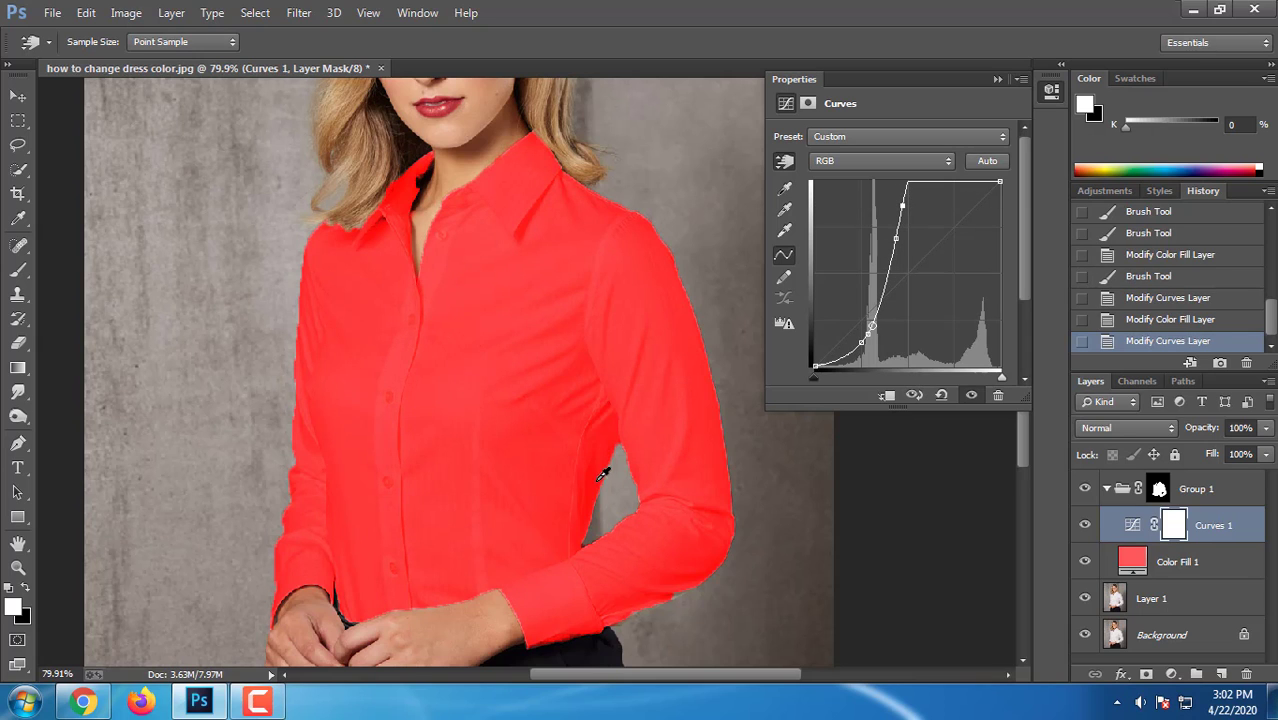
drag(599, 465, 600, 453)
scroll(745, 430, down, 5)
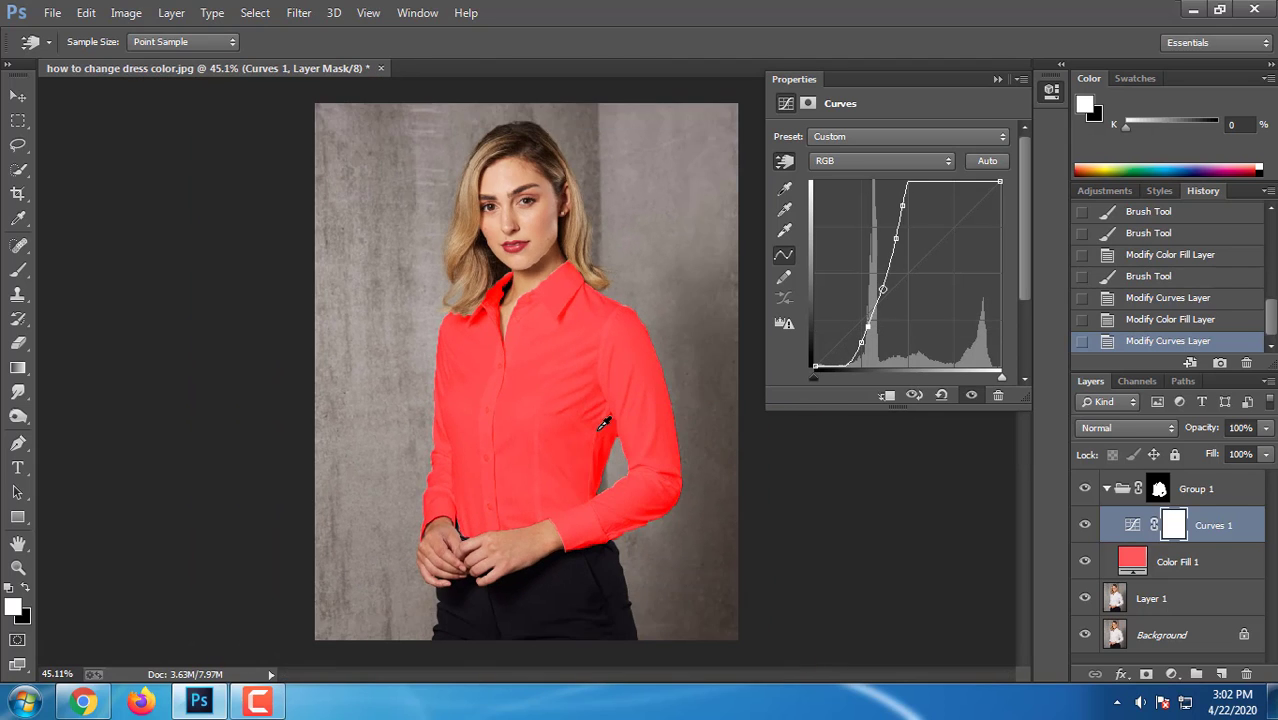
drag(604, 459, 606, 463)
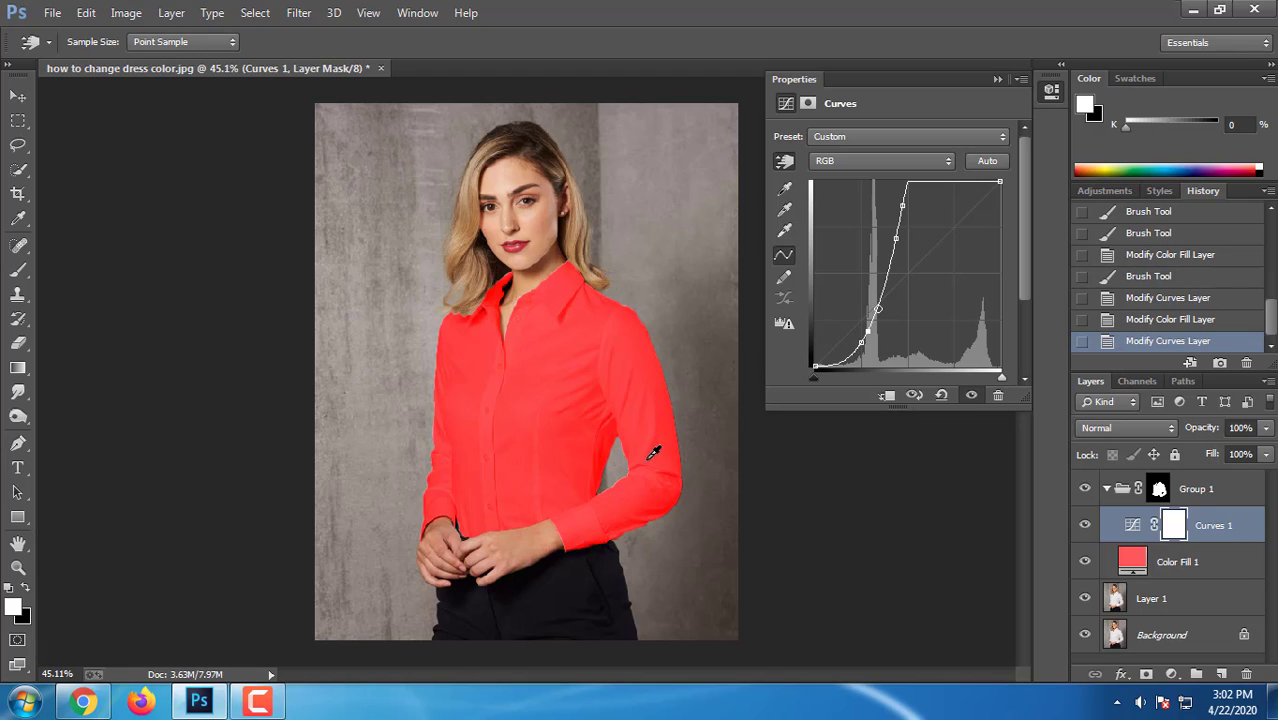
click(996, 80)
Toggle Group 1's visibility repeatedly to compare the red shirt with the original white one, leaving the group shown.
key(ctrl+minus)
key(ctrl+minus)
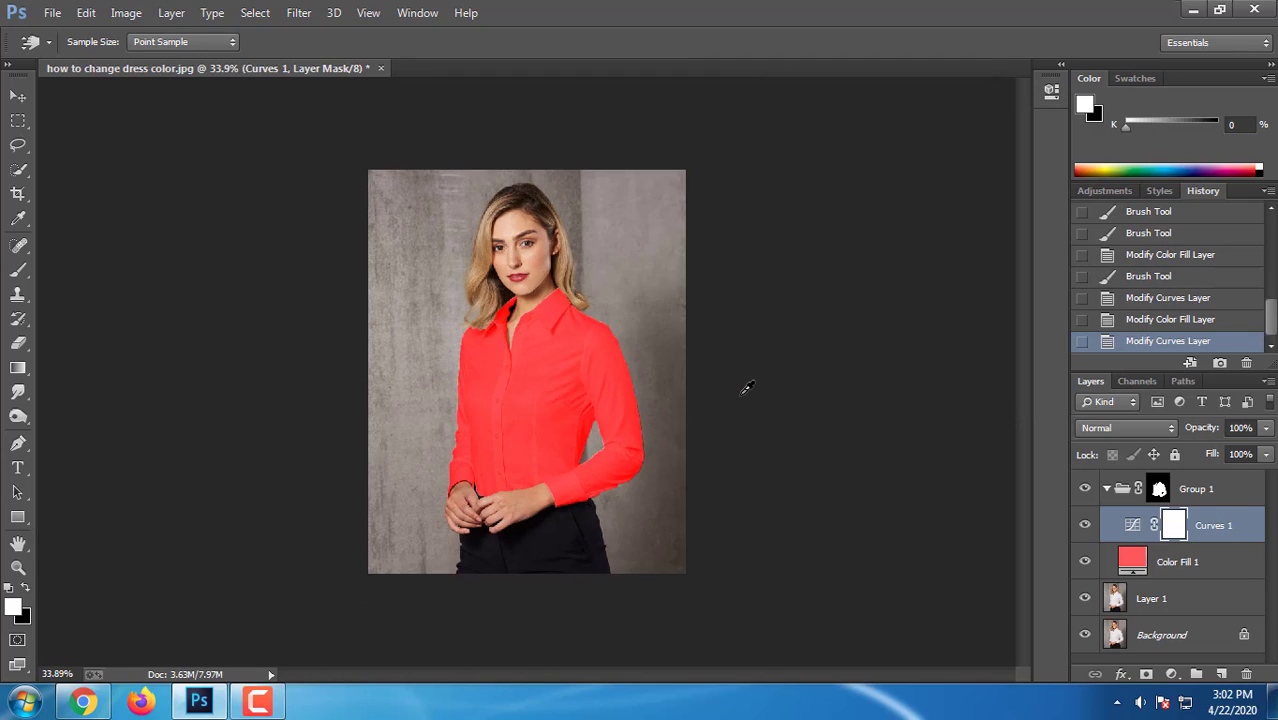
scroll(685, 392, up, 2)
click(1085, 489)
click(1085, 489)
click(1085, 489)
click(1085, 489)
click(1086, 489)
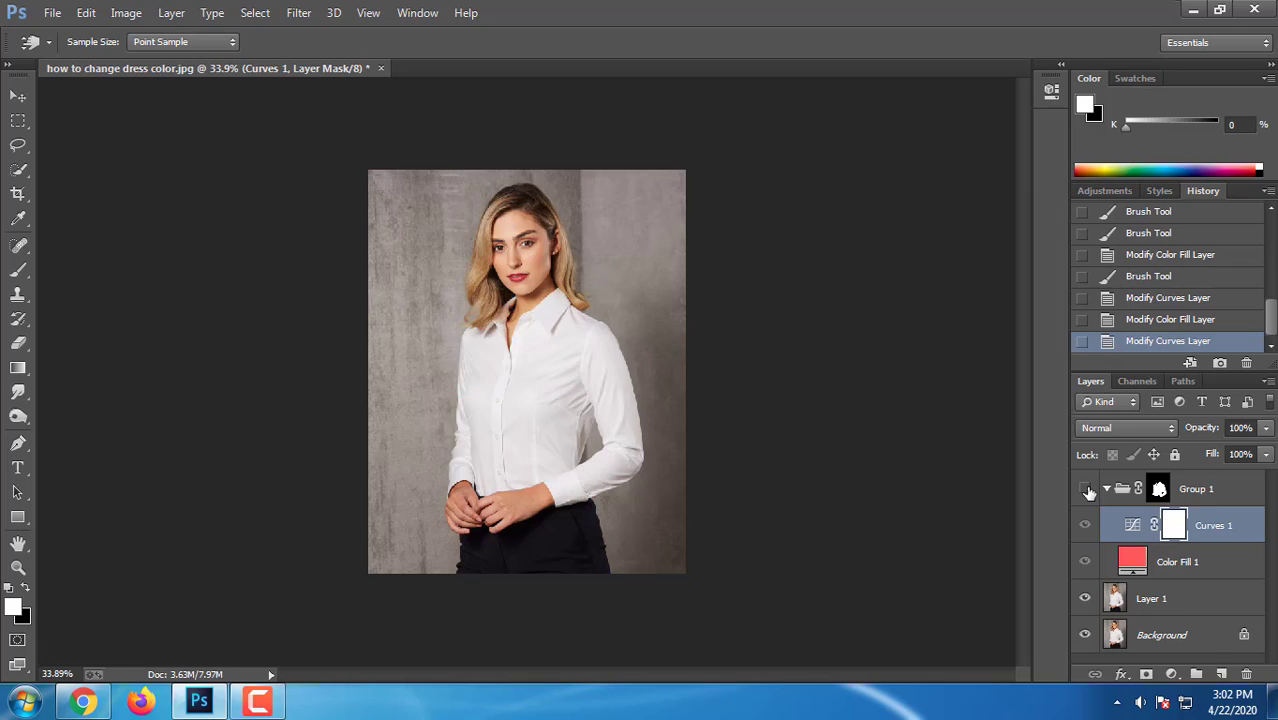
click(1086, 489)
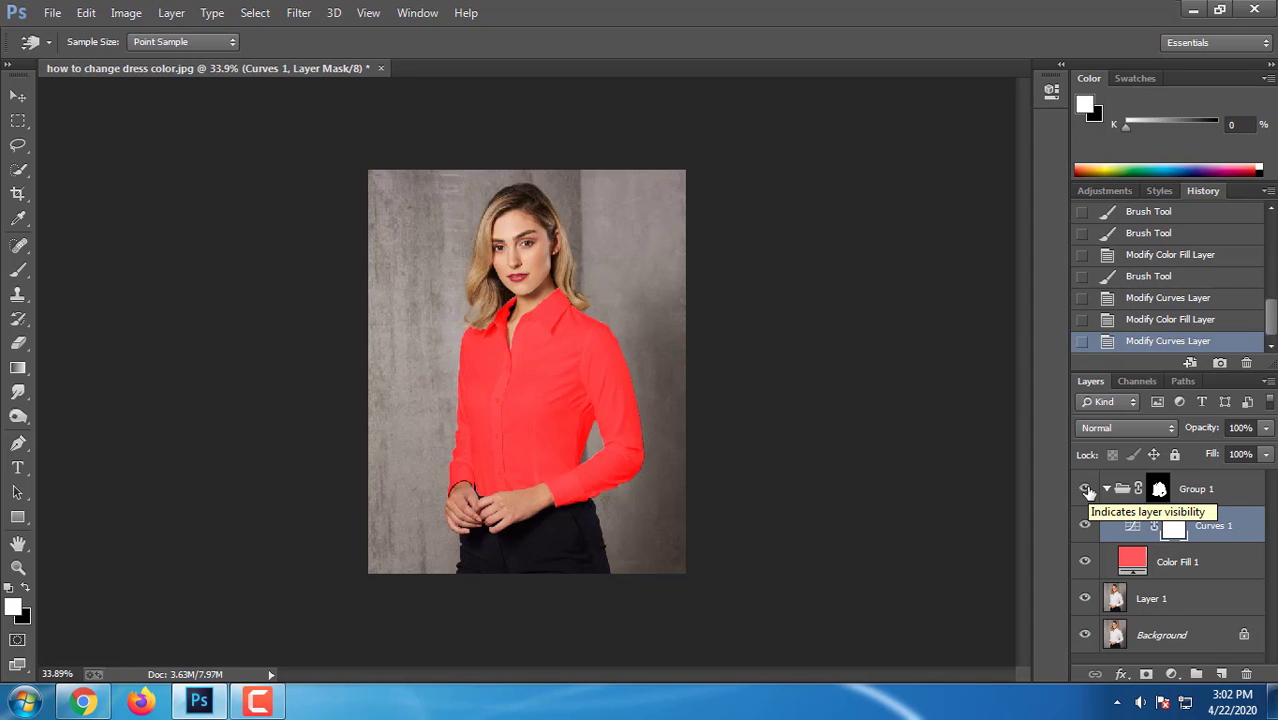